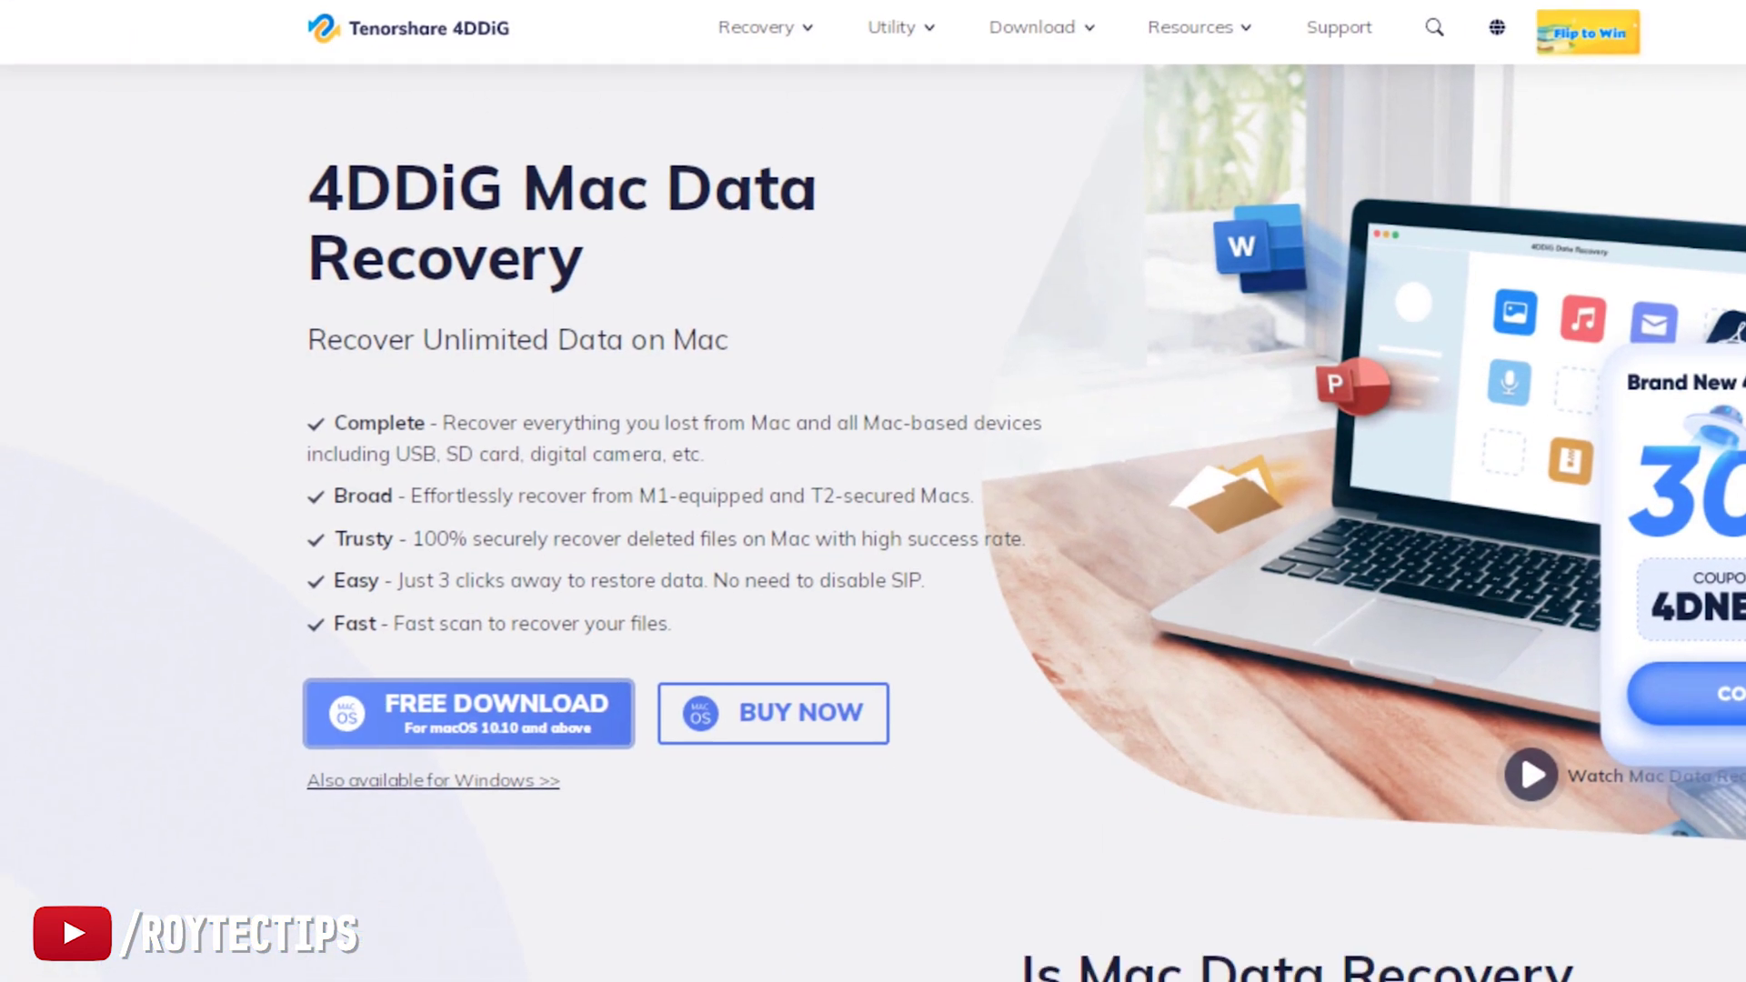
Download the free Mac version of 4DDiG from the Mac Data Recovery page.
left_click(464, 859)
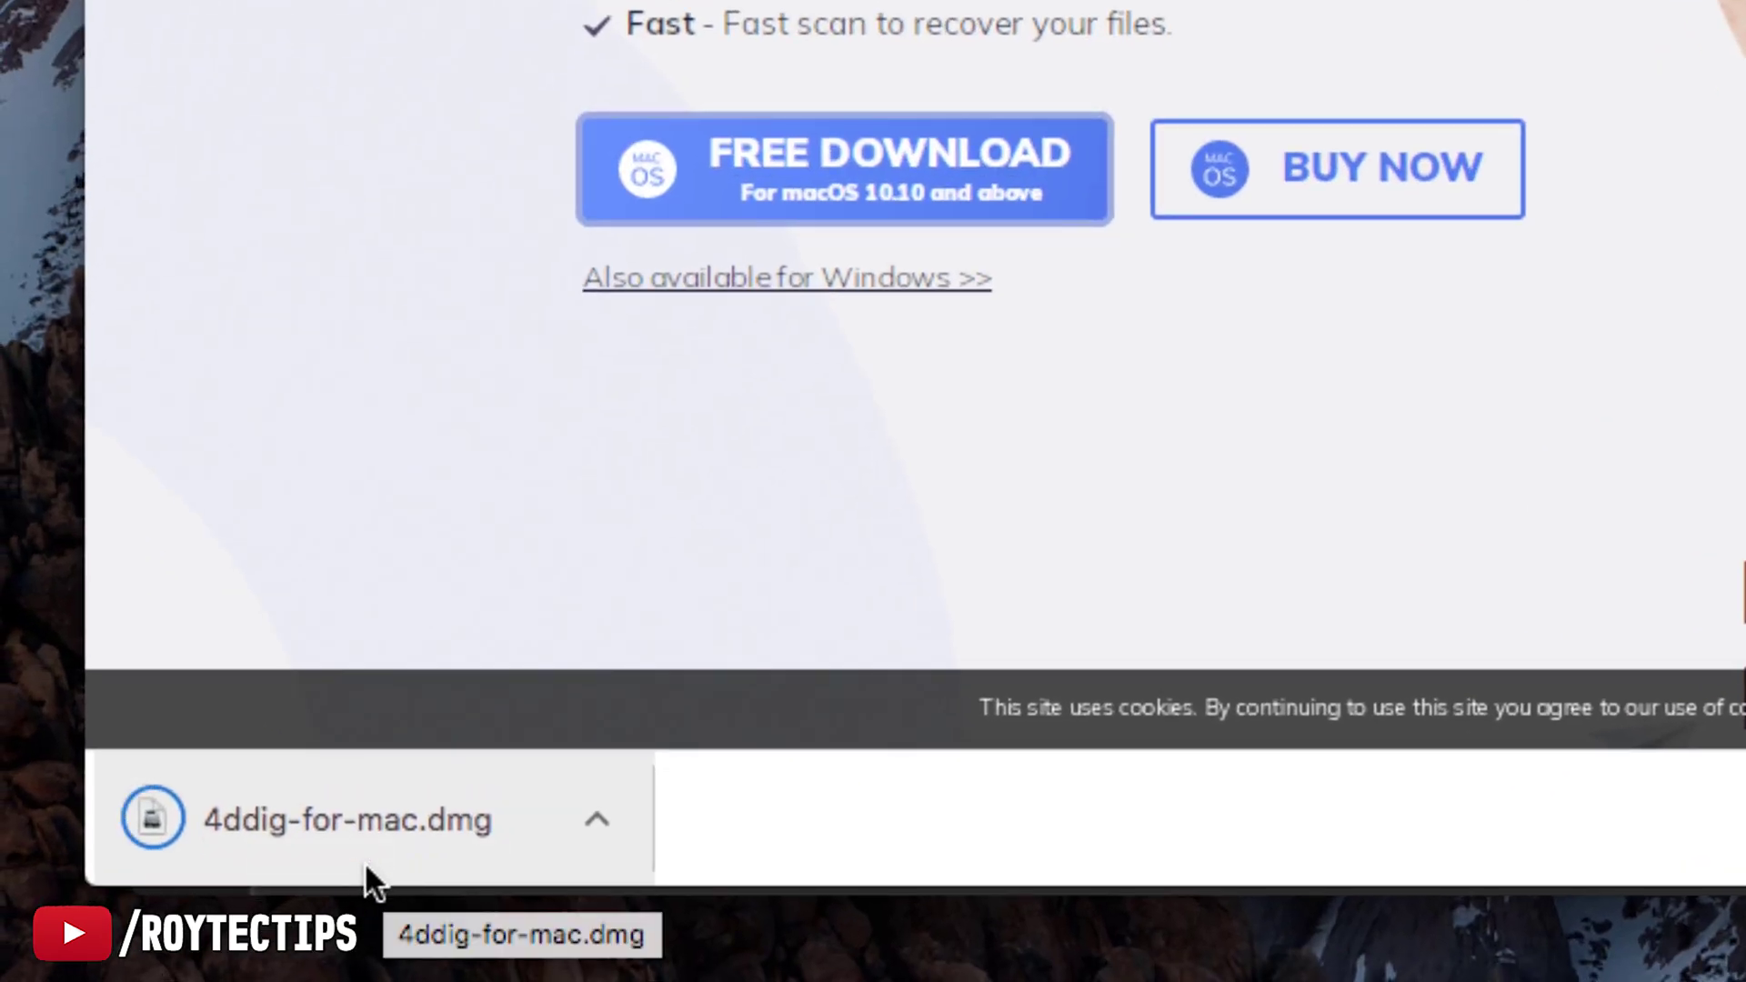
Open the downloaded 4ddig-for-mac.dmg installer from Chrome's download bar.
left_click(373, 814)
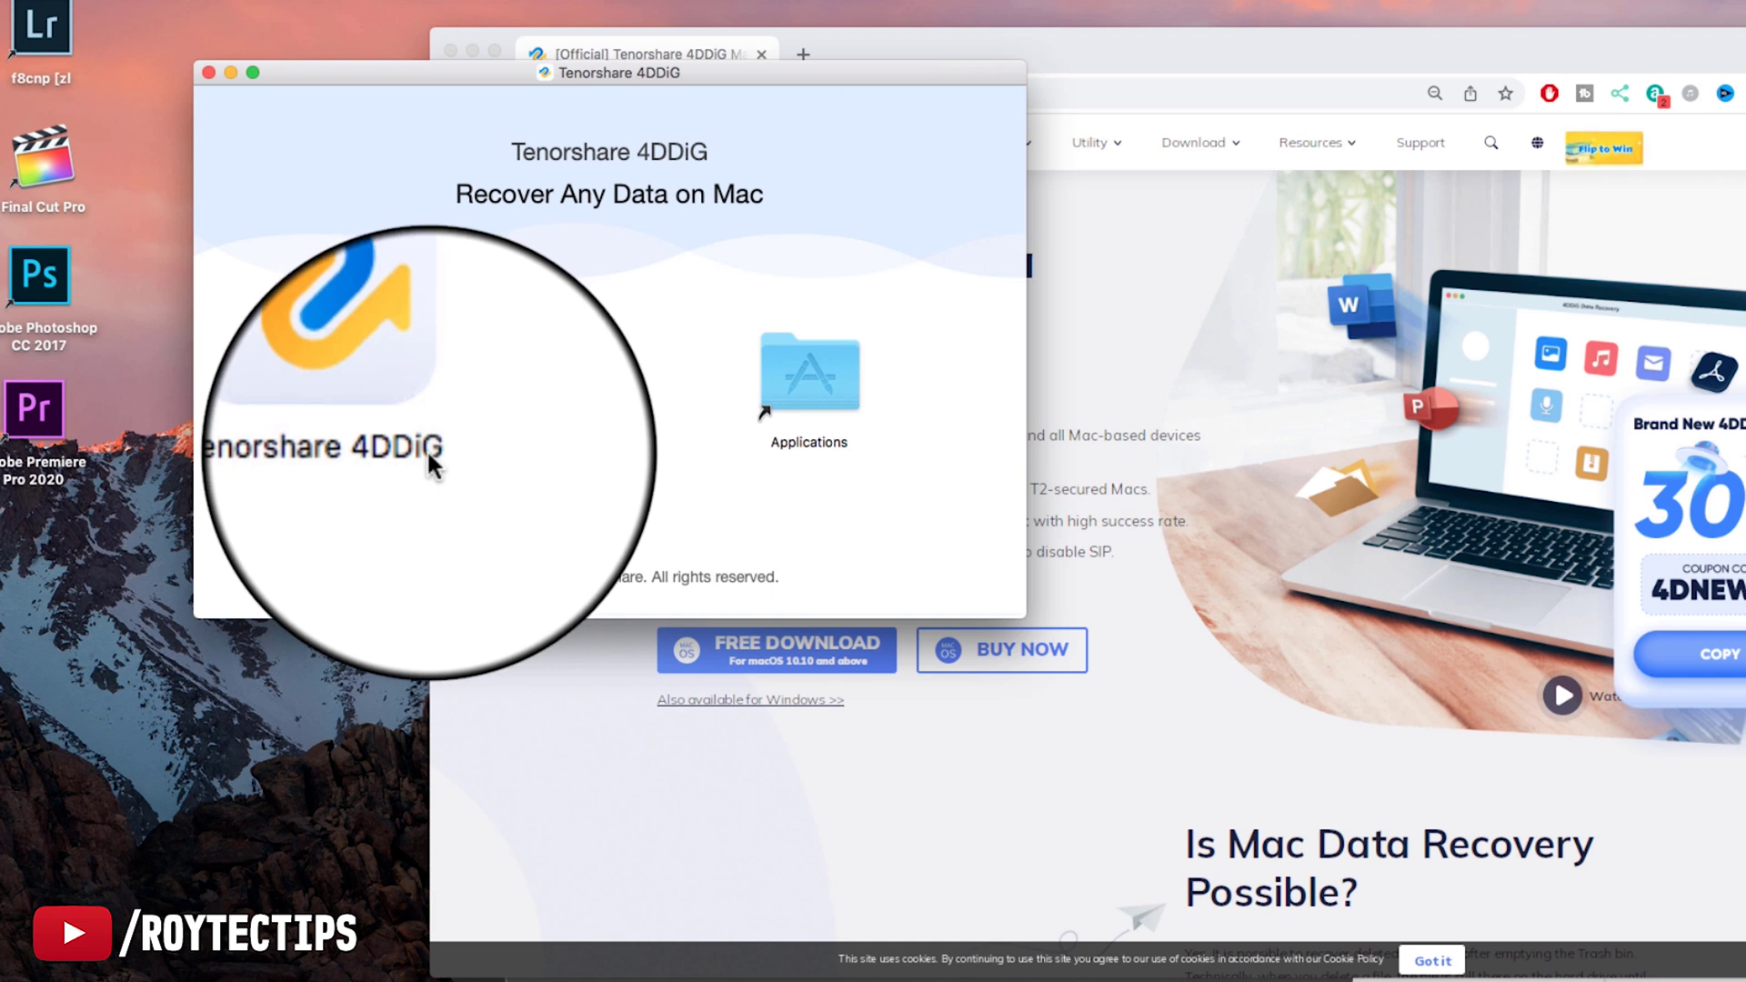
Drag the Tenorshare 4DDiG icon onto the Applications folder to copy it in.
left_click_drag(412, 398, 817, 400)
left_click(697, 468)
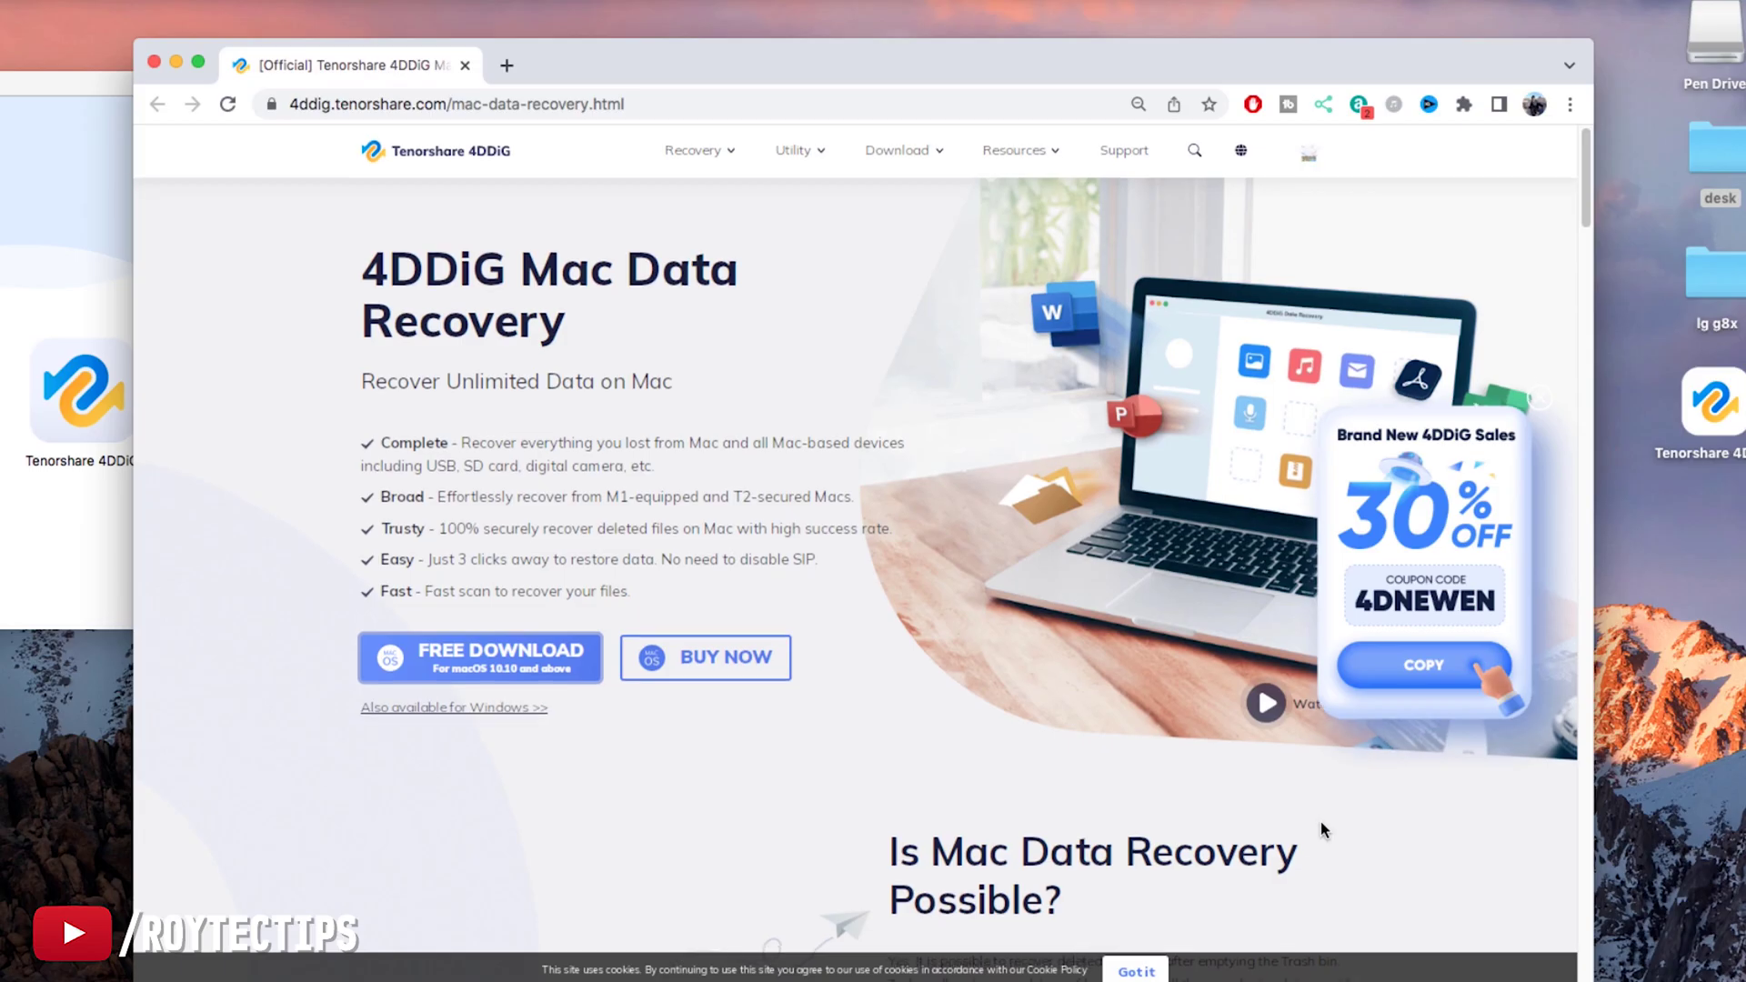
scroll(1320, 821, "down", 3)
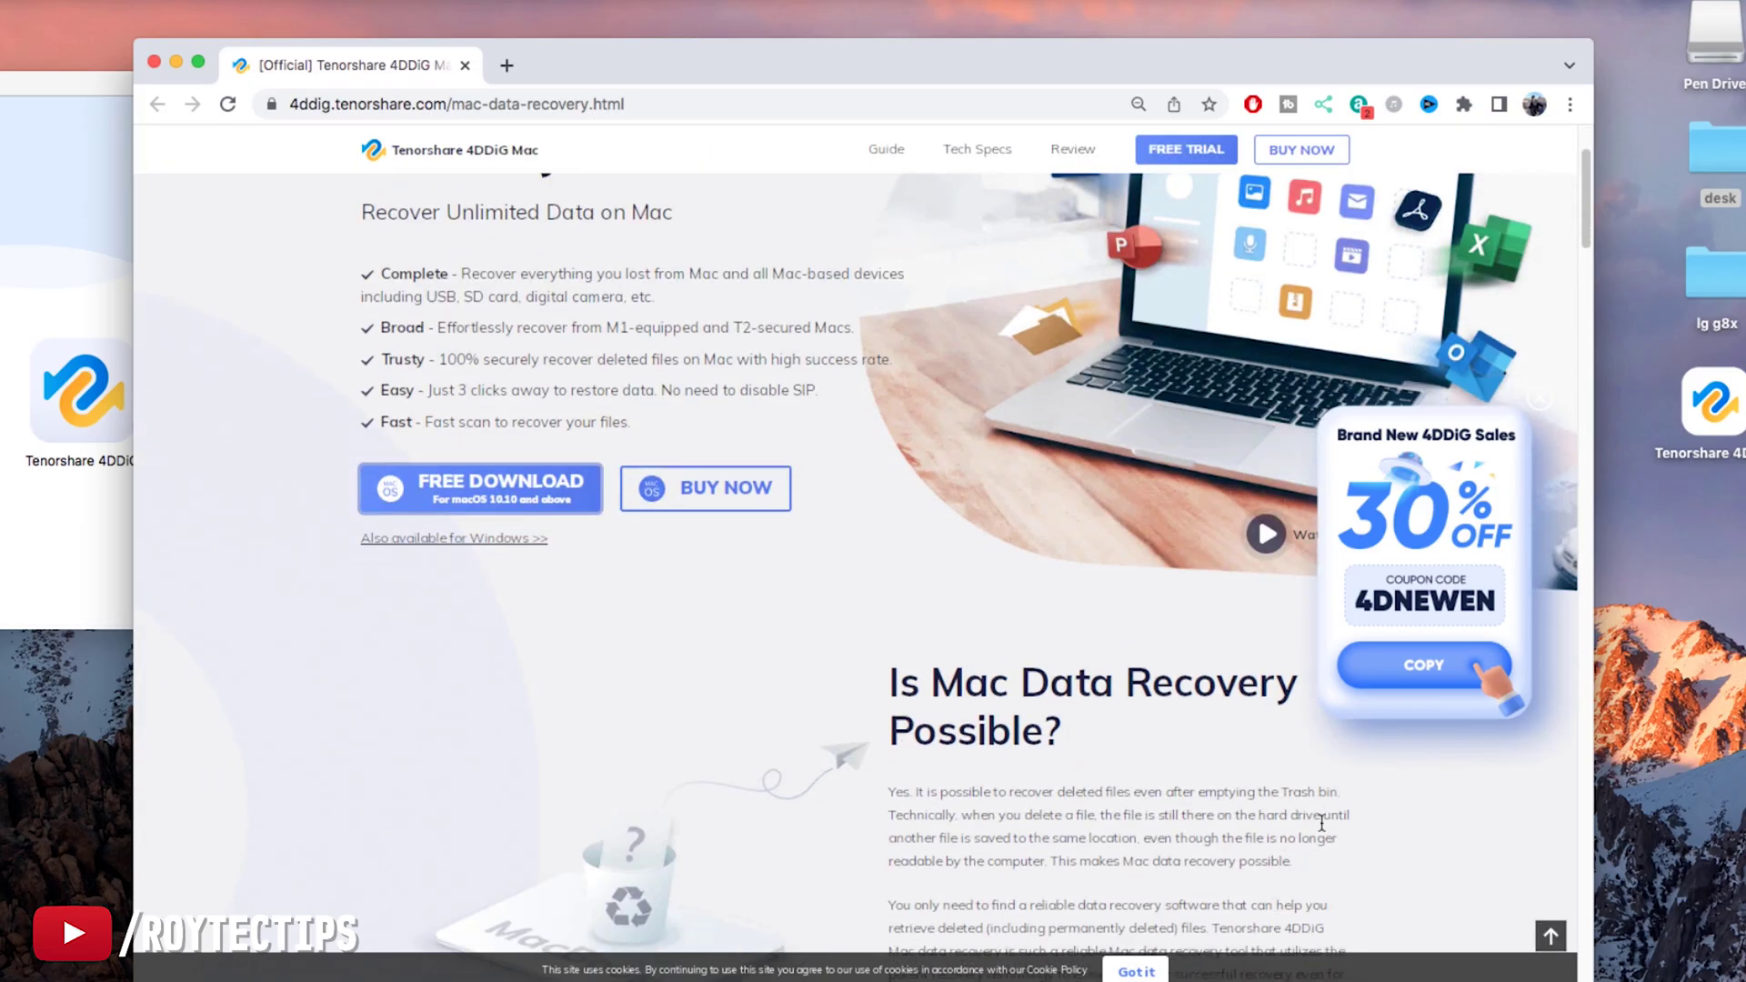
scroll(1322, 823, "down", 3)
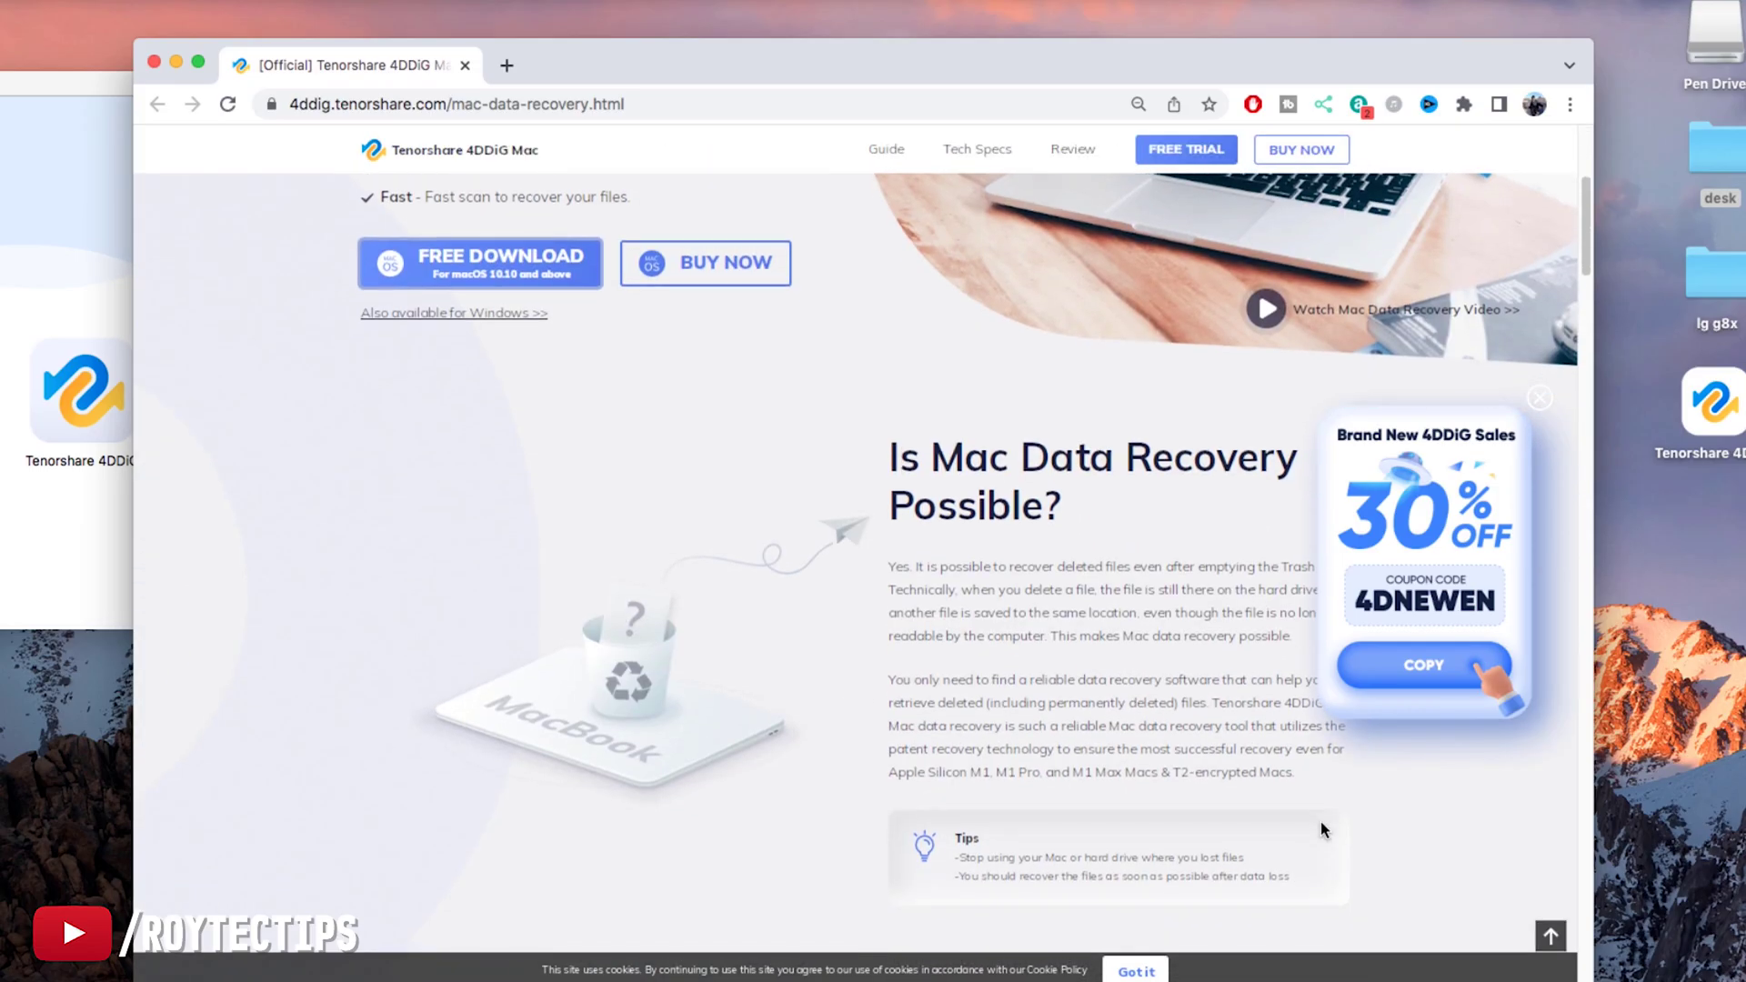
scroll(1320, 821, "down", 1)
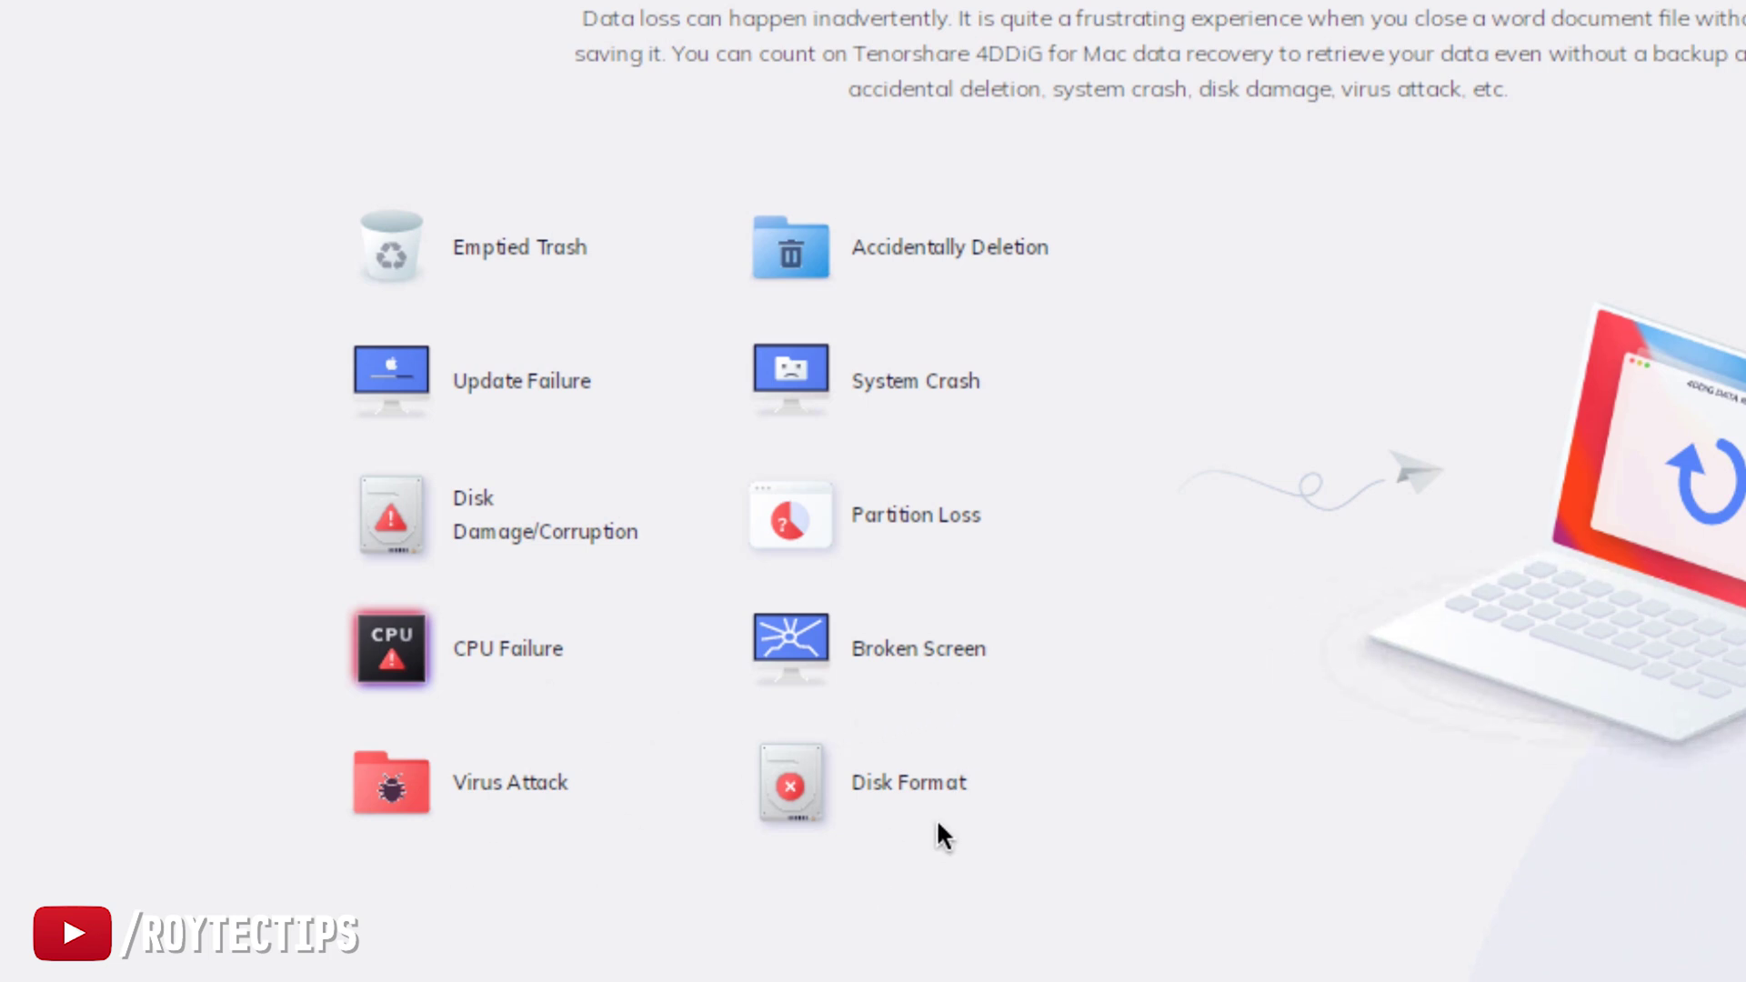
scroll(937, 824, "down", 1)
scroll(936, 817, "down", 5)
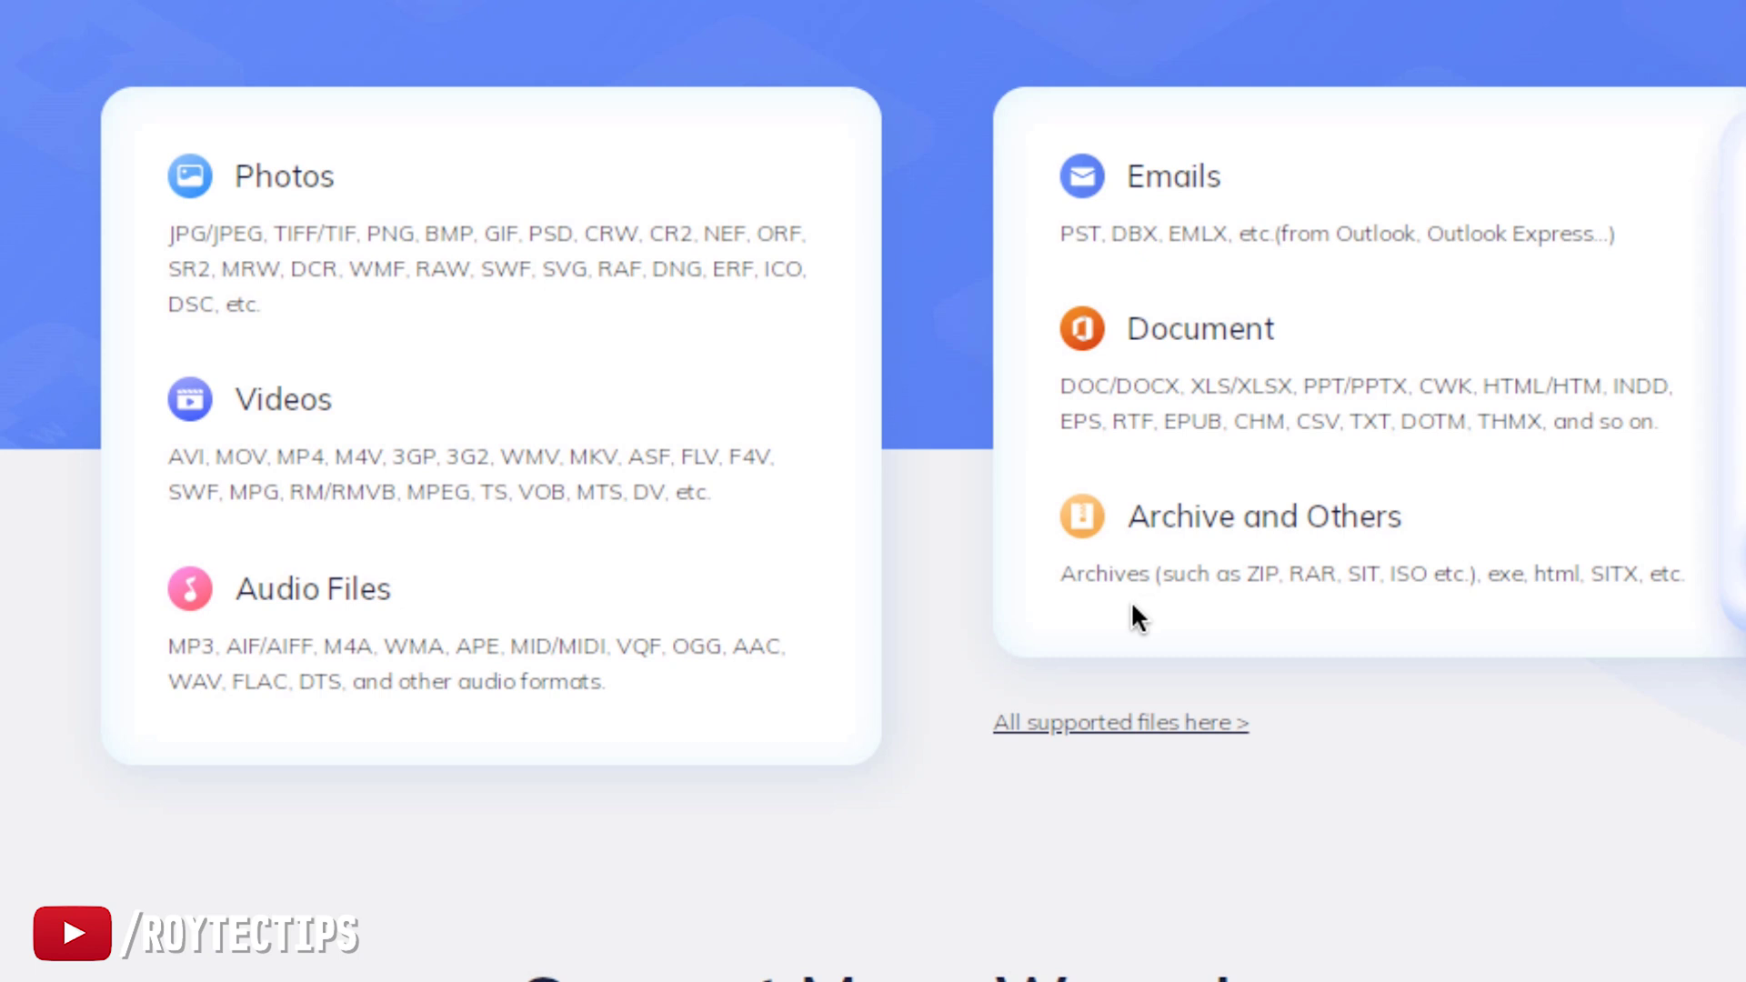
scroll(1132, 618, "down", 2)
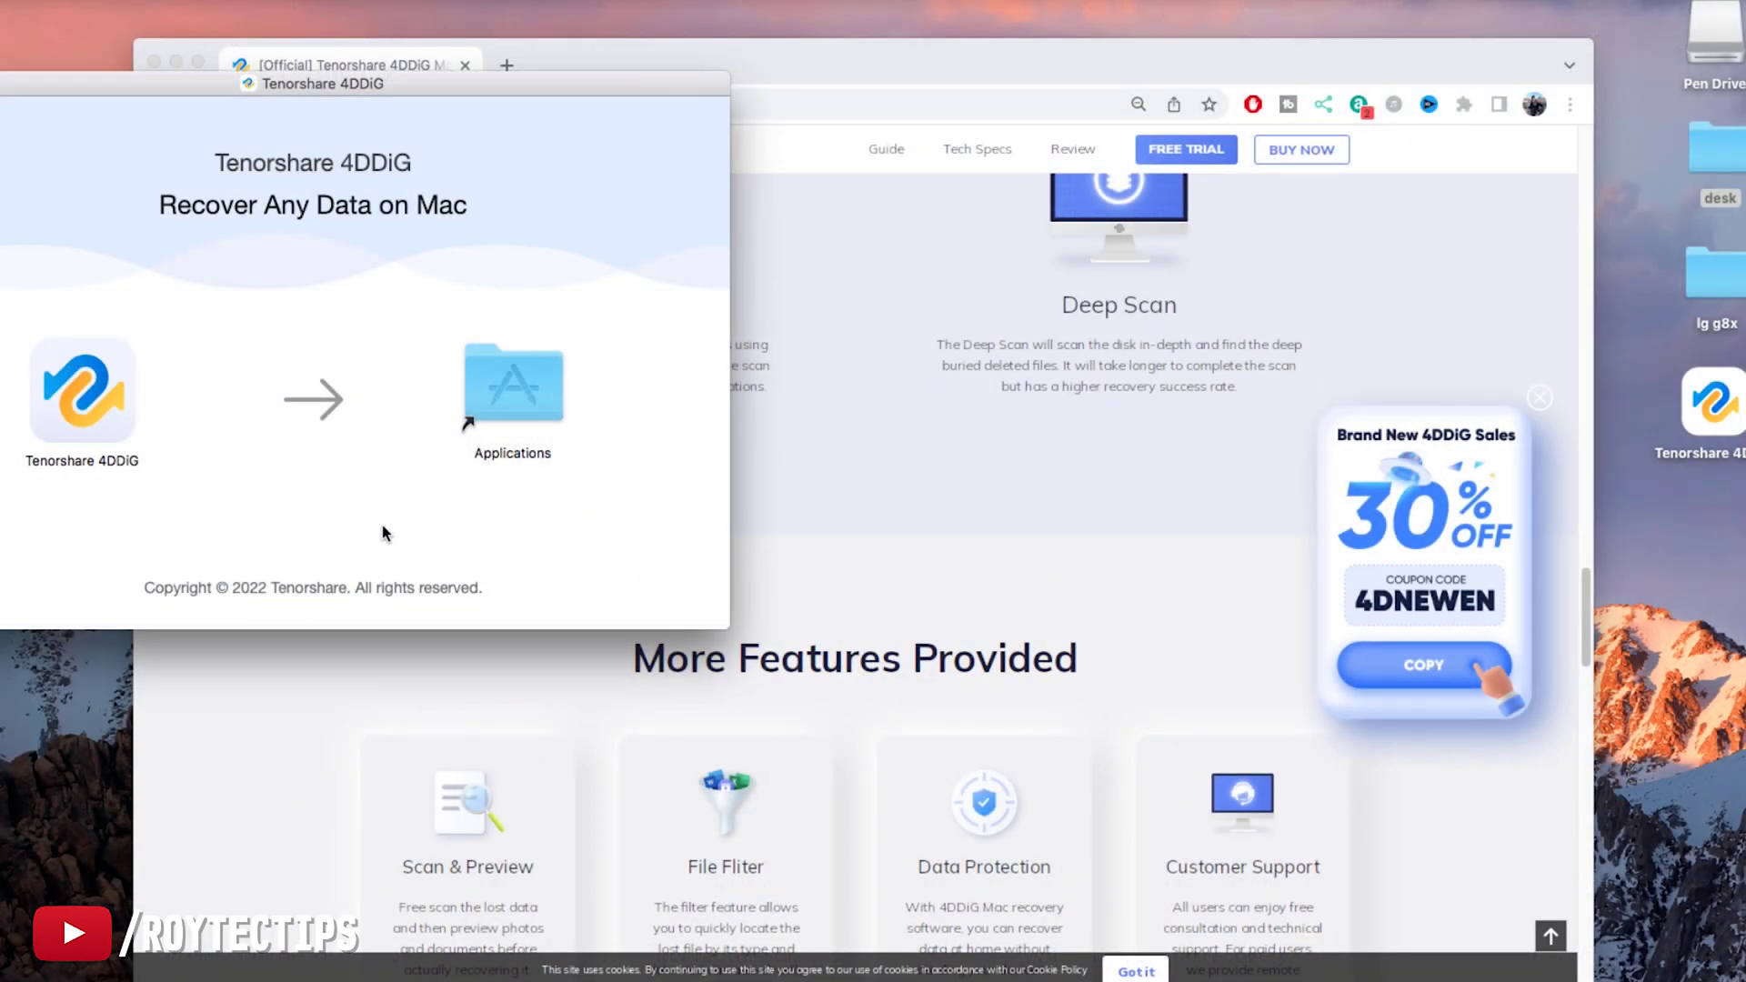
double_click(497, 395)
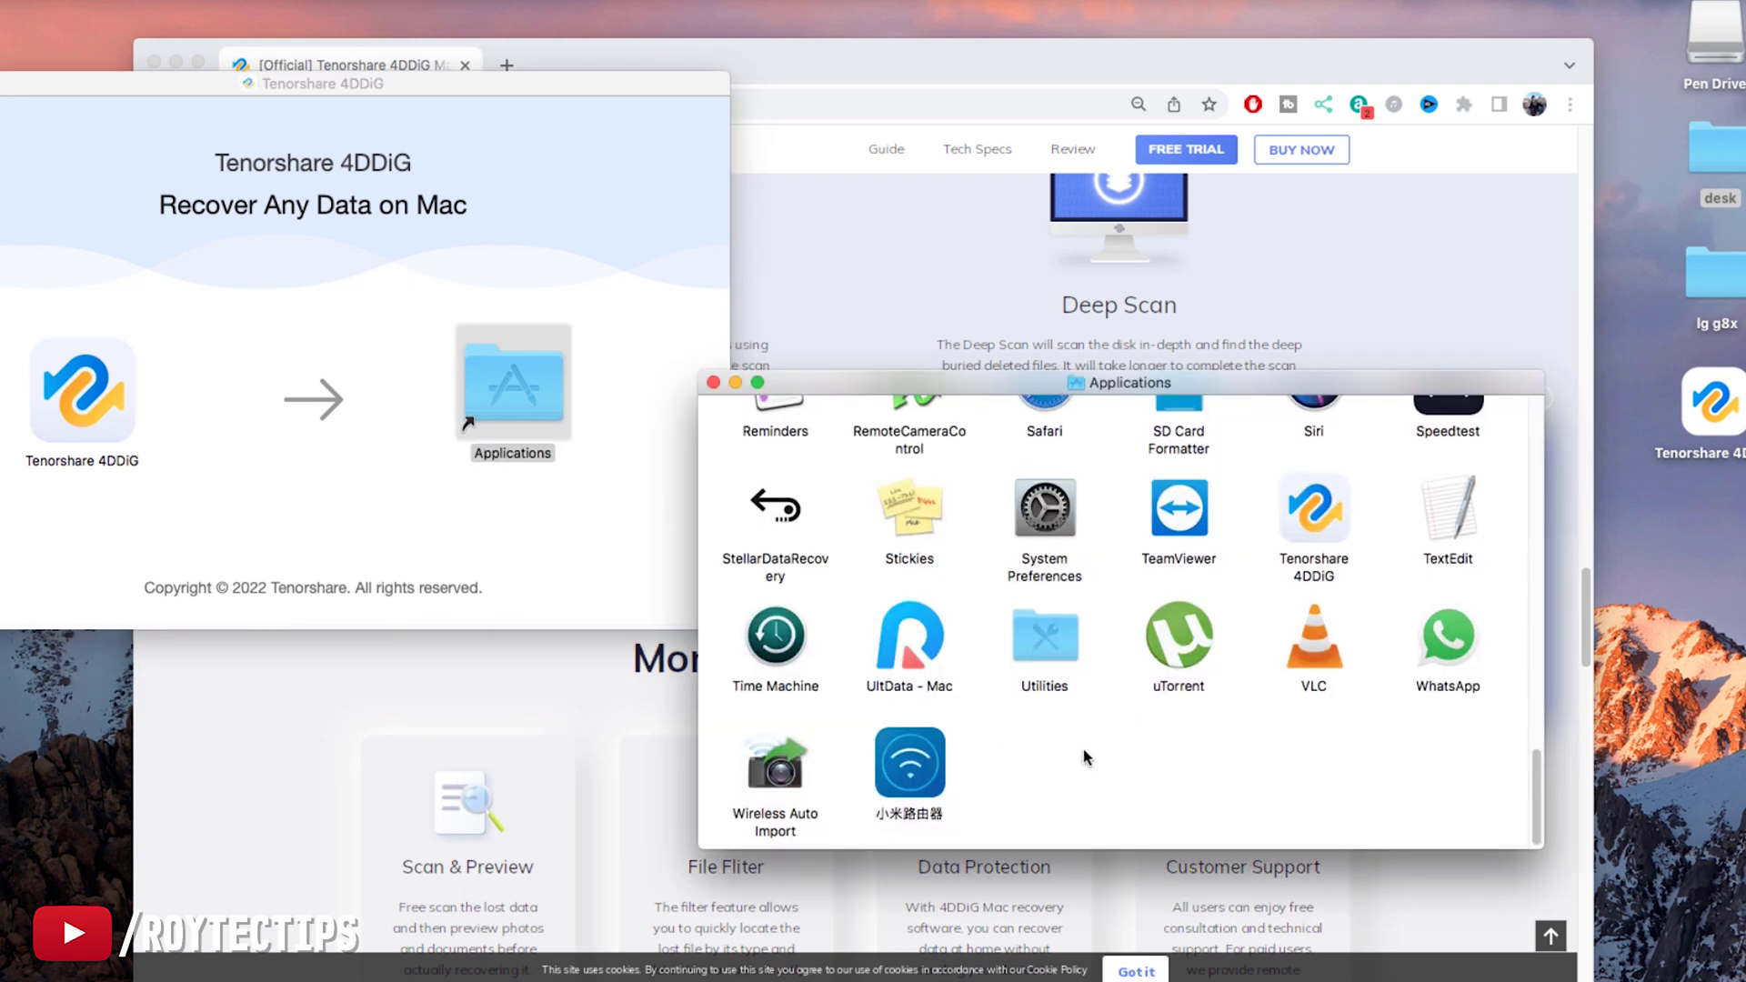
Launch Tenorshare 4DDiG from Applications, approve the Gatekeeper prompt and authorise with the admin password.
left_click(1312, 535)
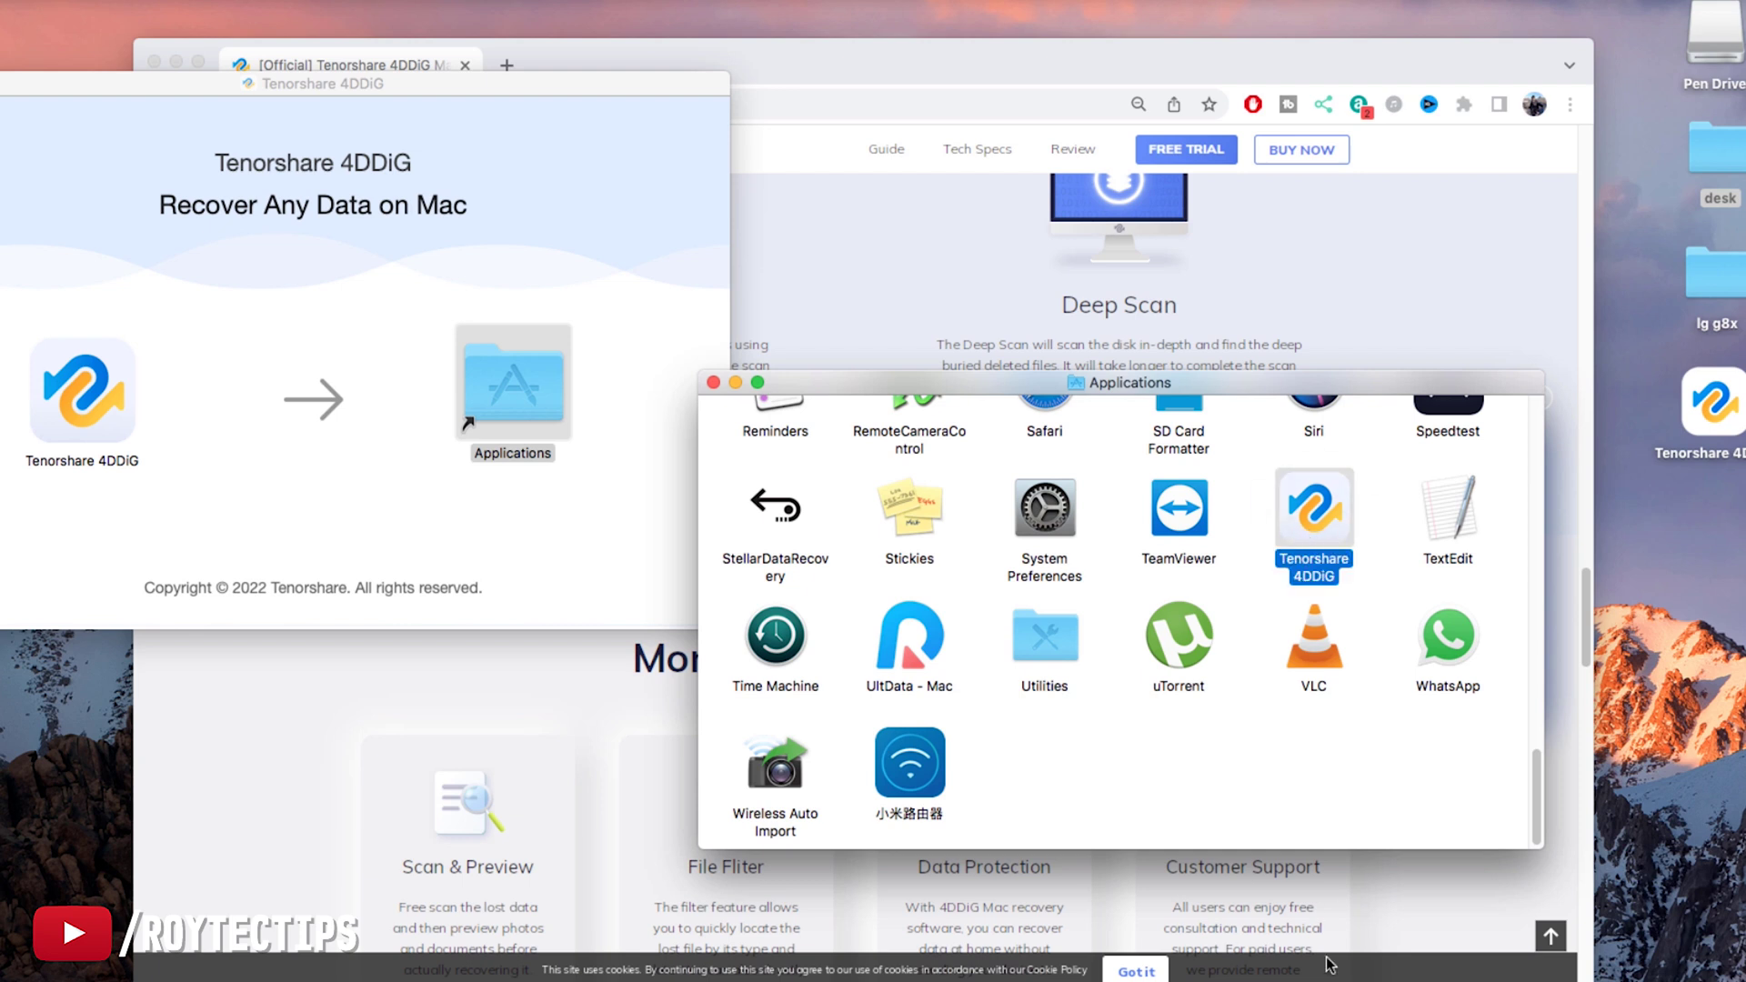
key("super+o")
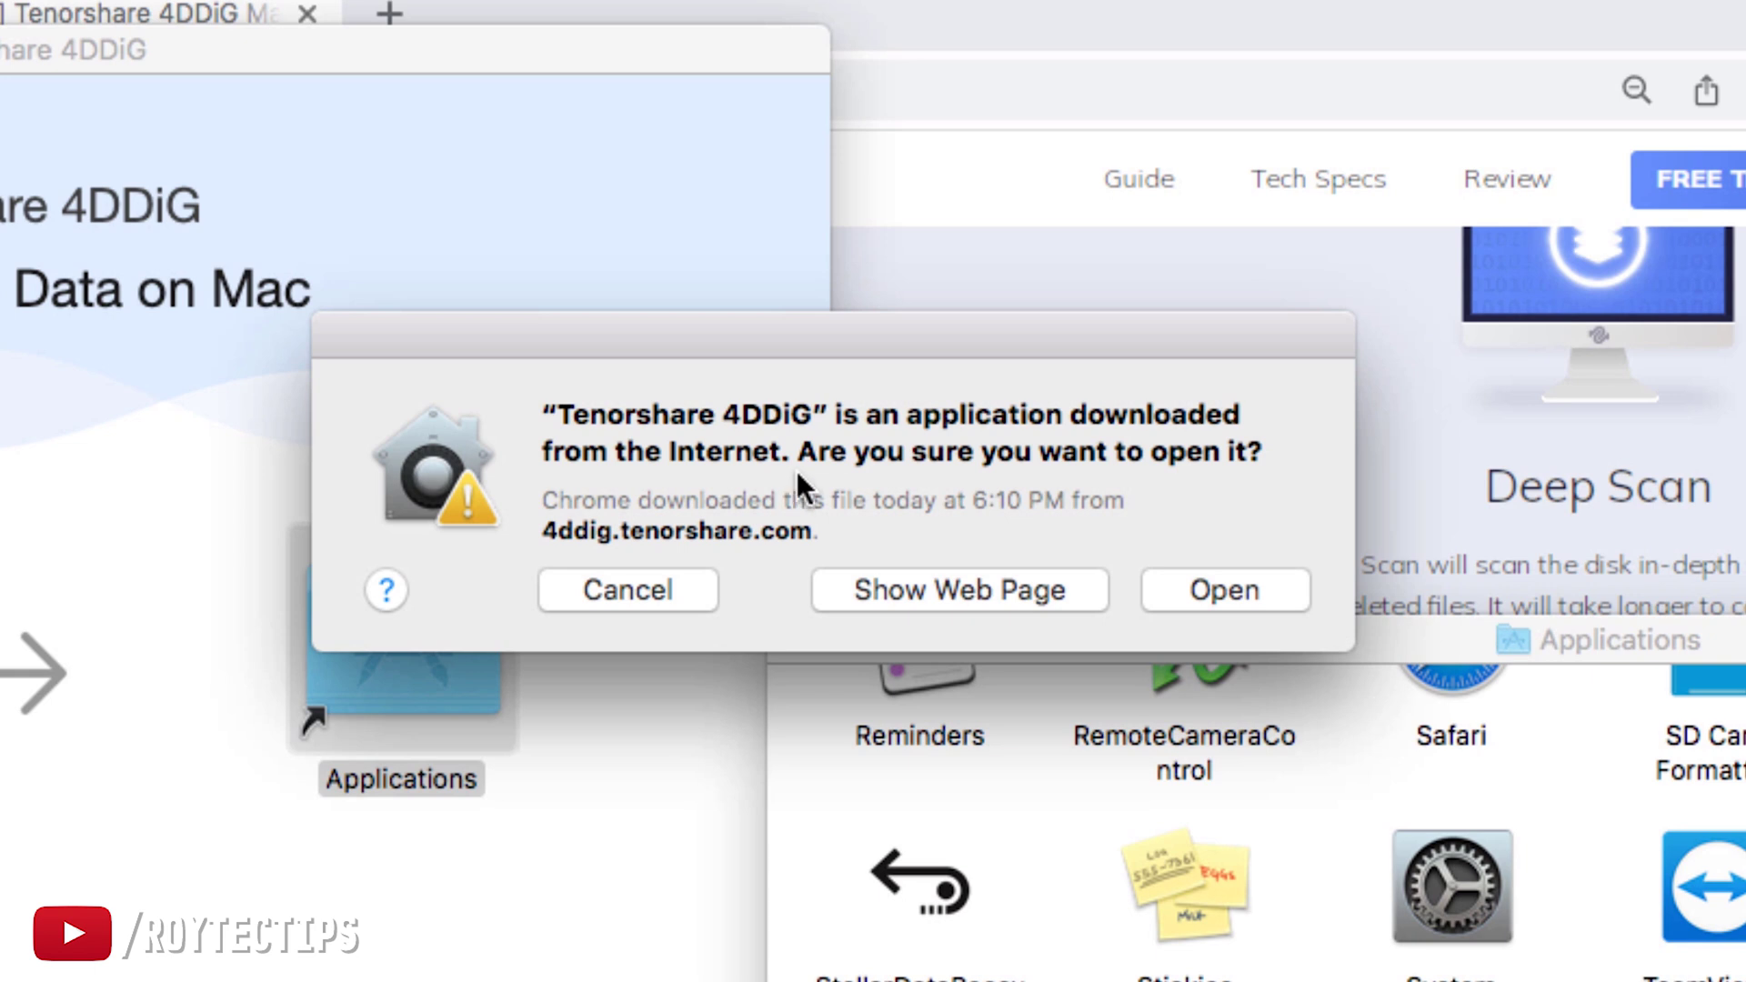
left_click(1213, 592)
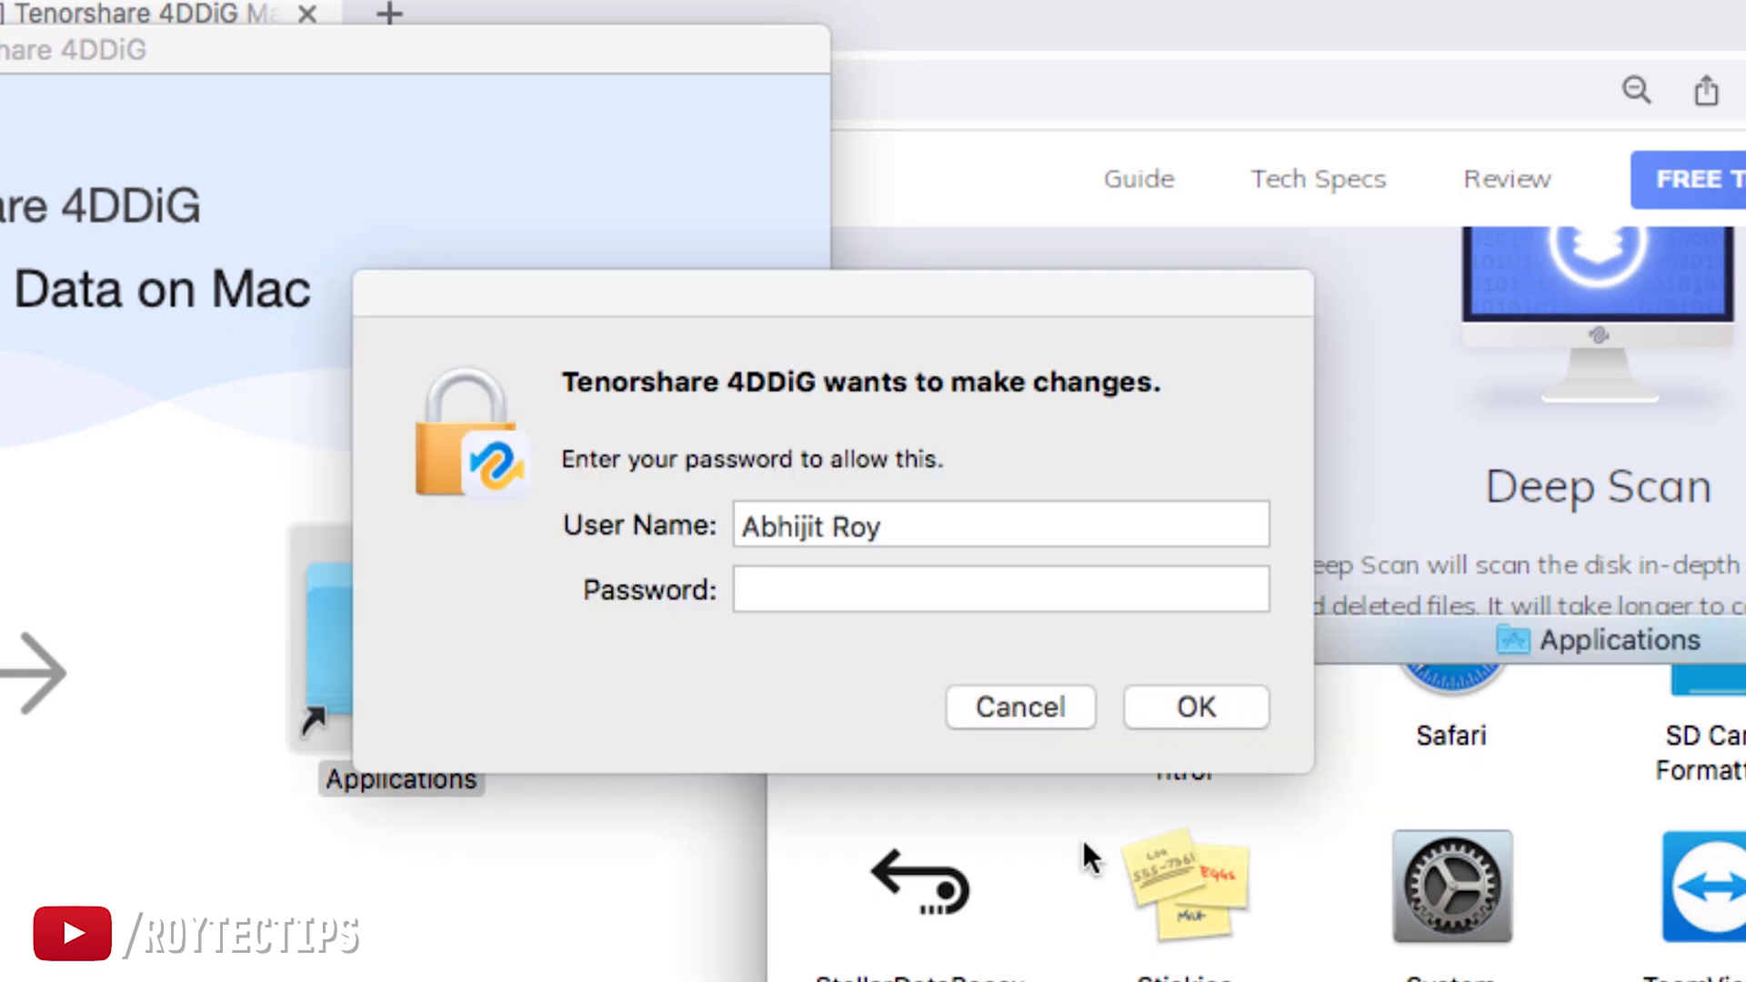
left_click(853, 591)
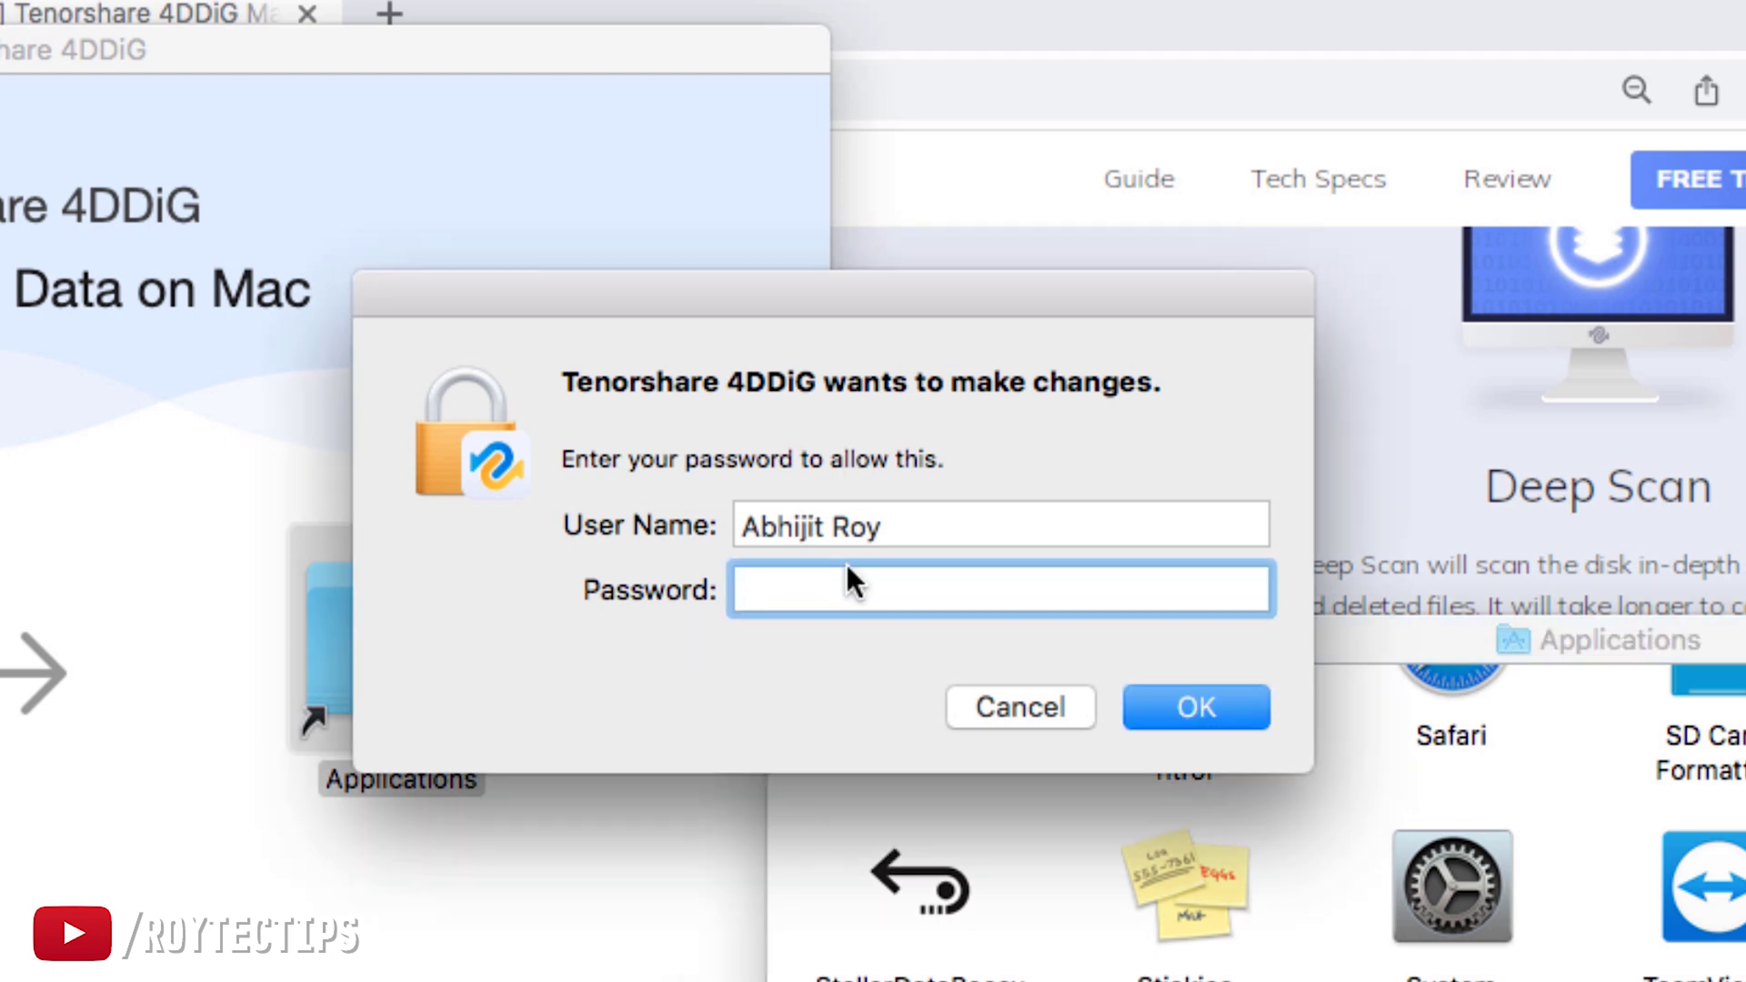
type("••••••••••")
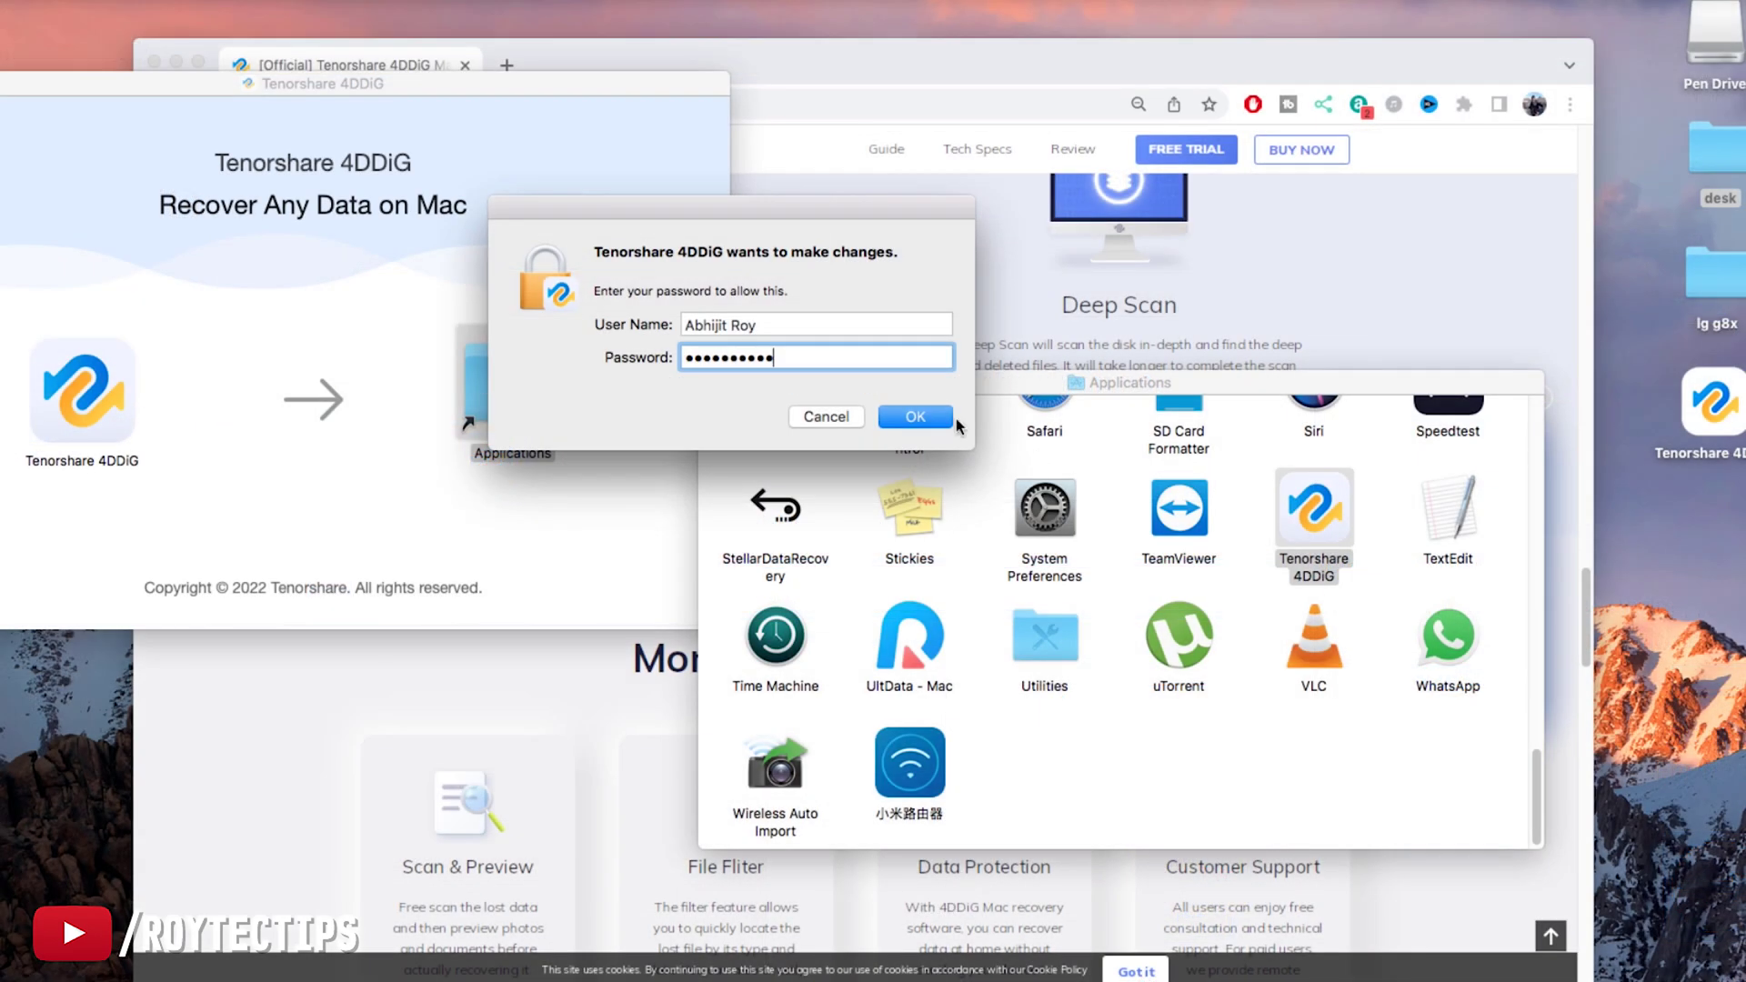
left_click(946, 418)
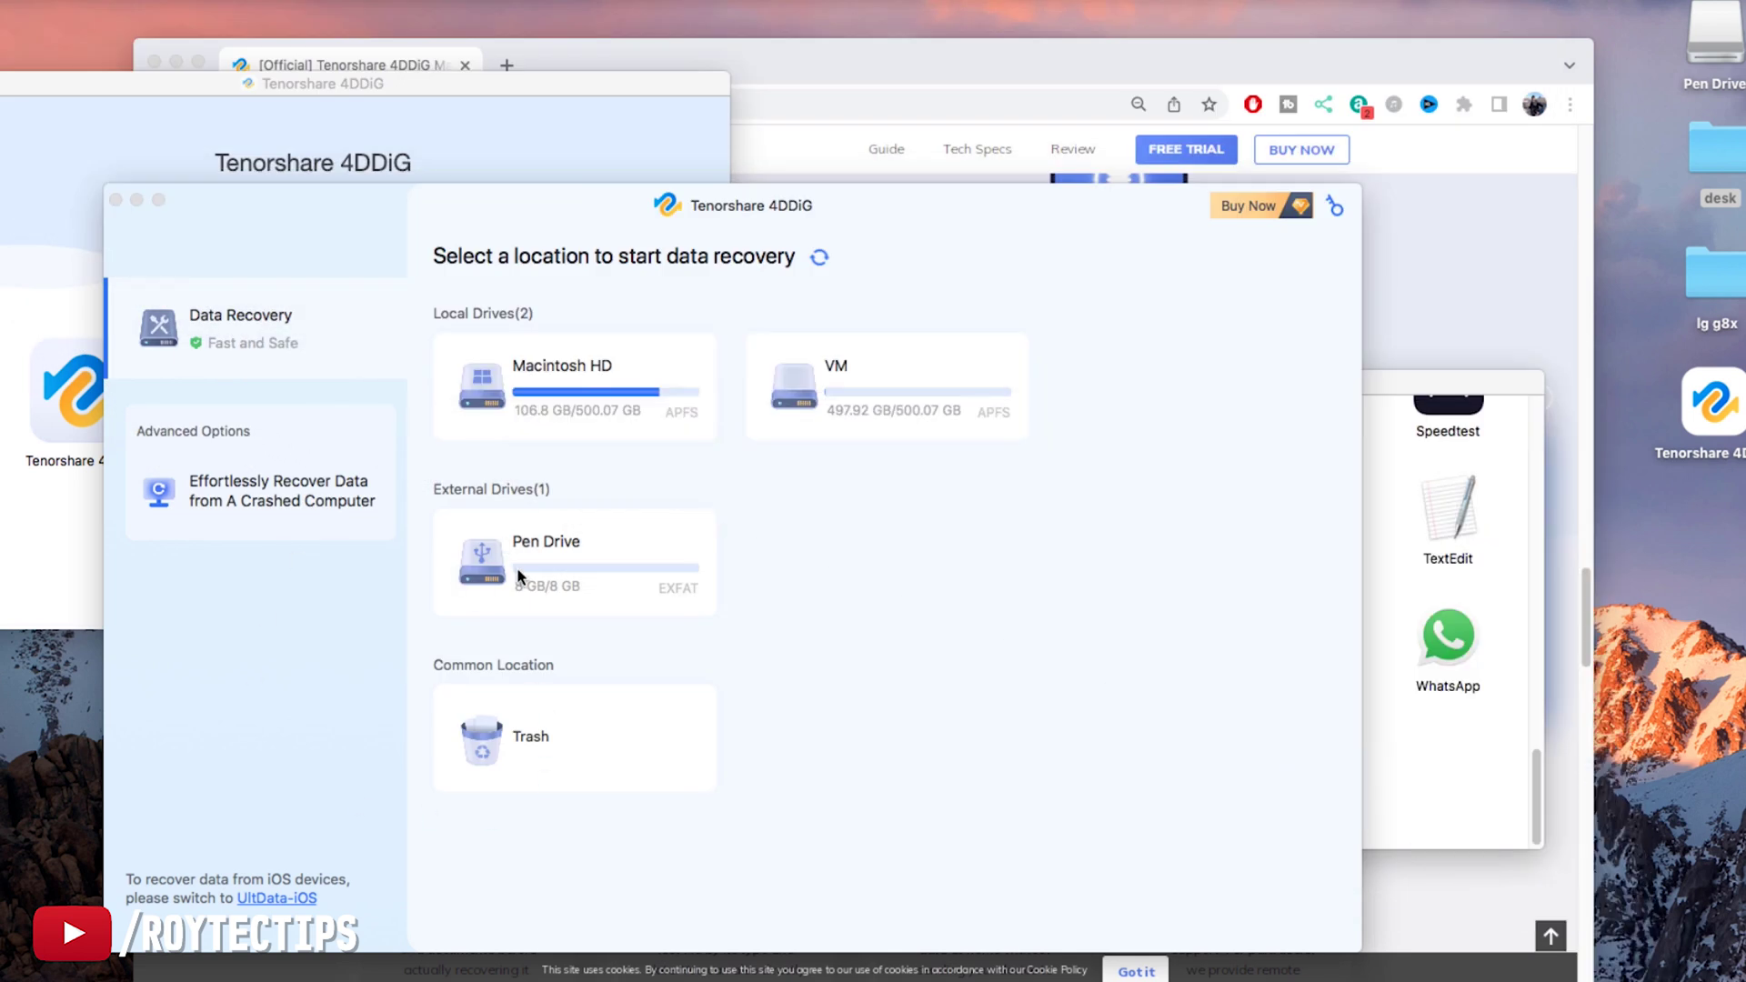
Scan the Pen Drive, confirm in Finder that it looks empty, then browse the Deleted Files results.
left_click(478, 561)
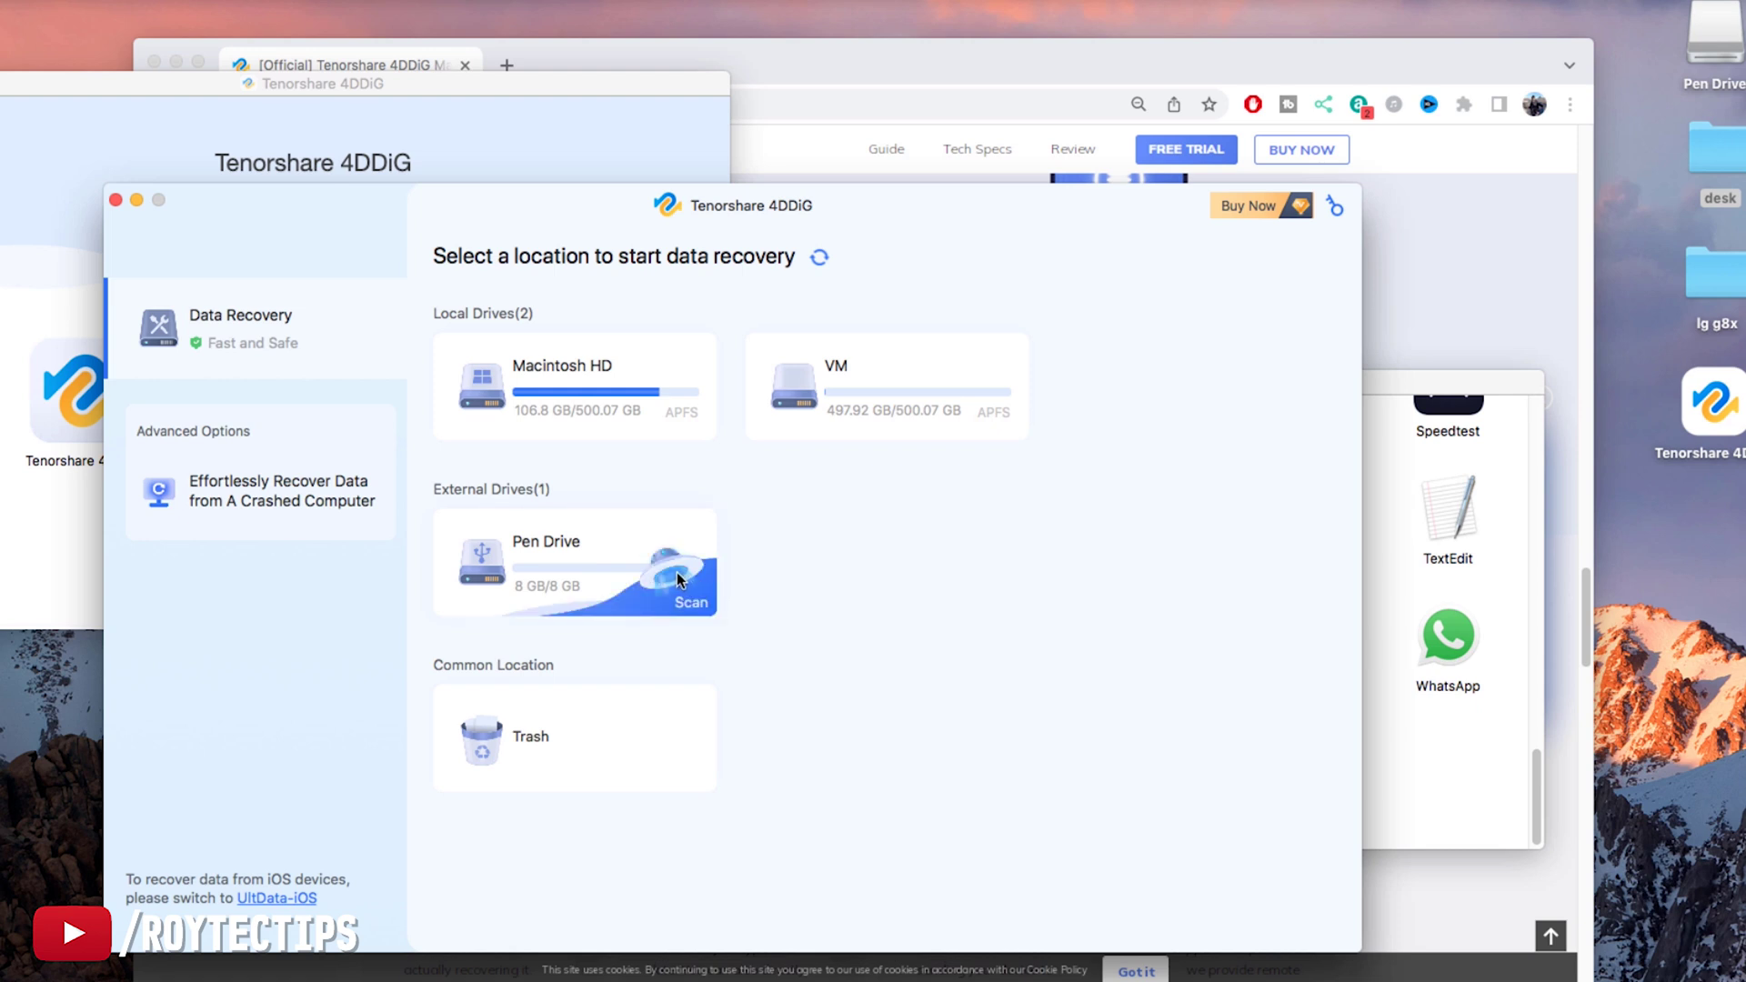
left_click(677, 571)
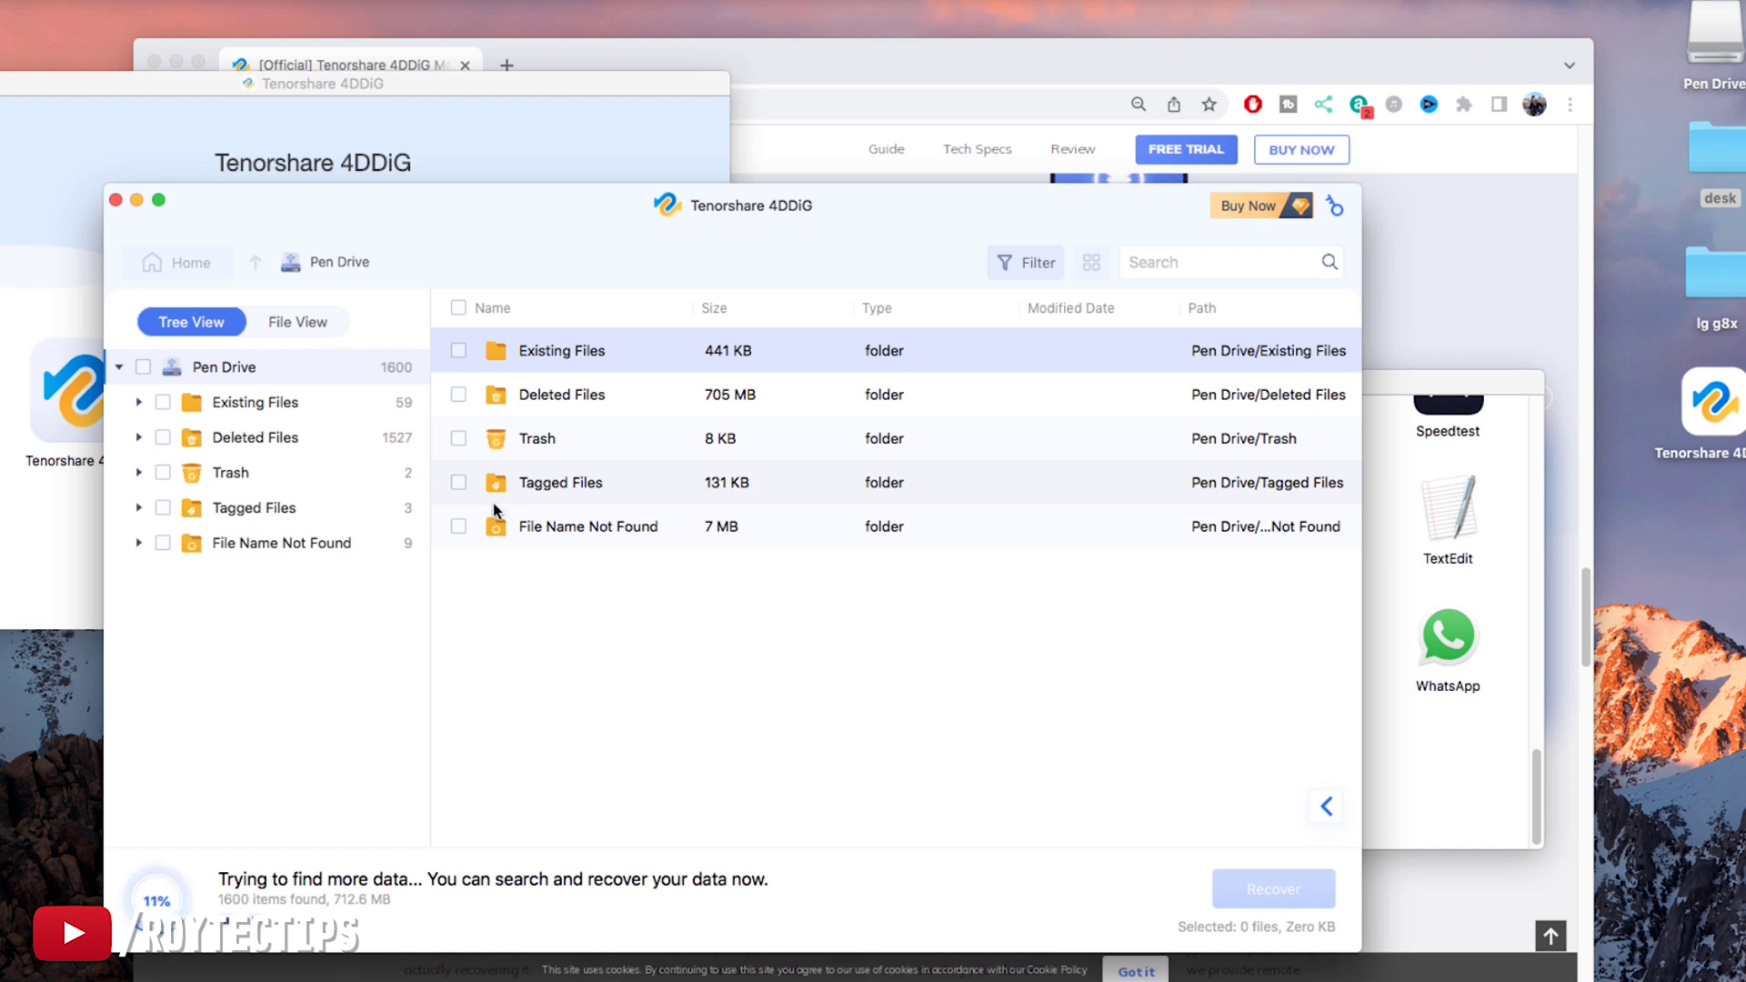
double_click(1717, 55)
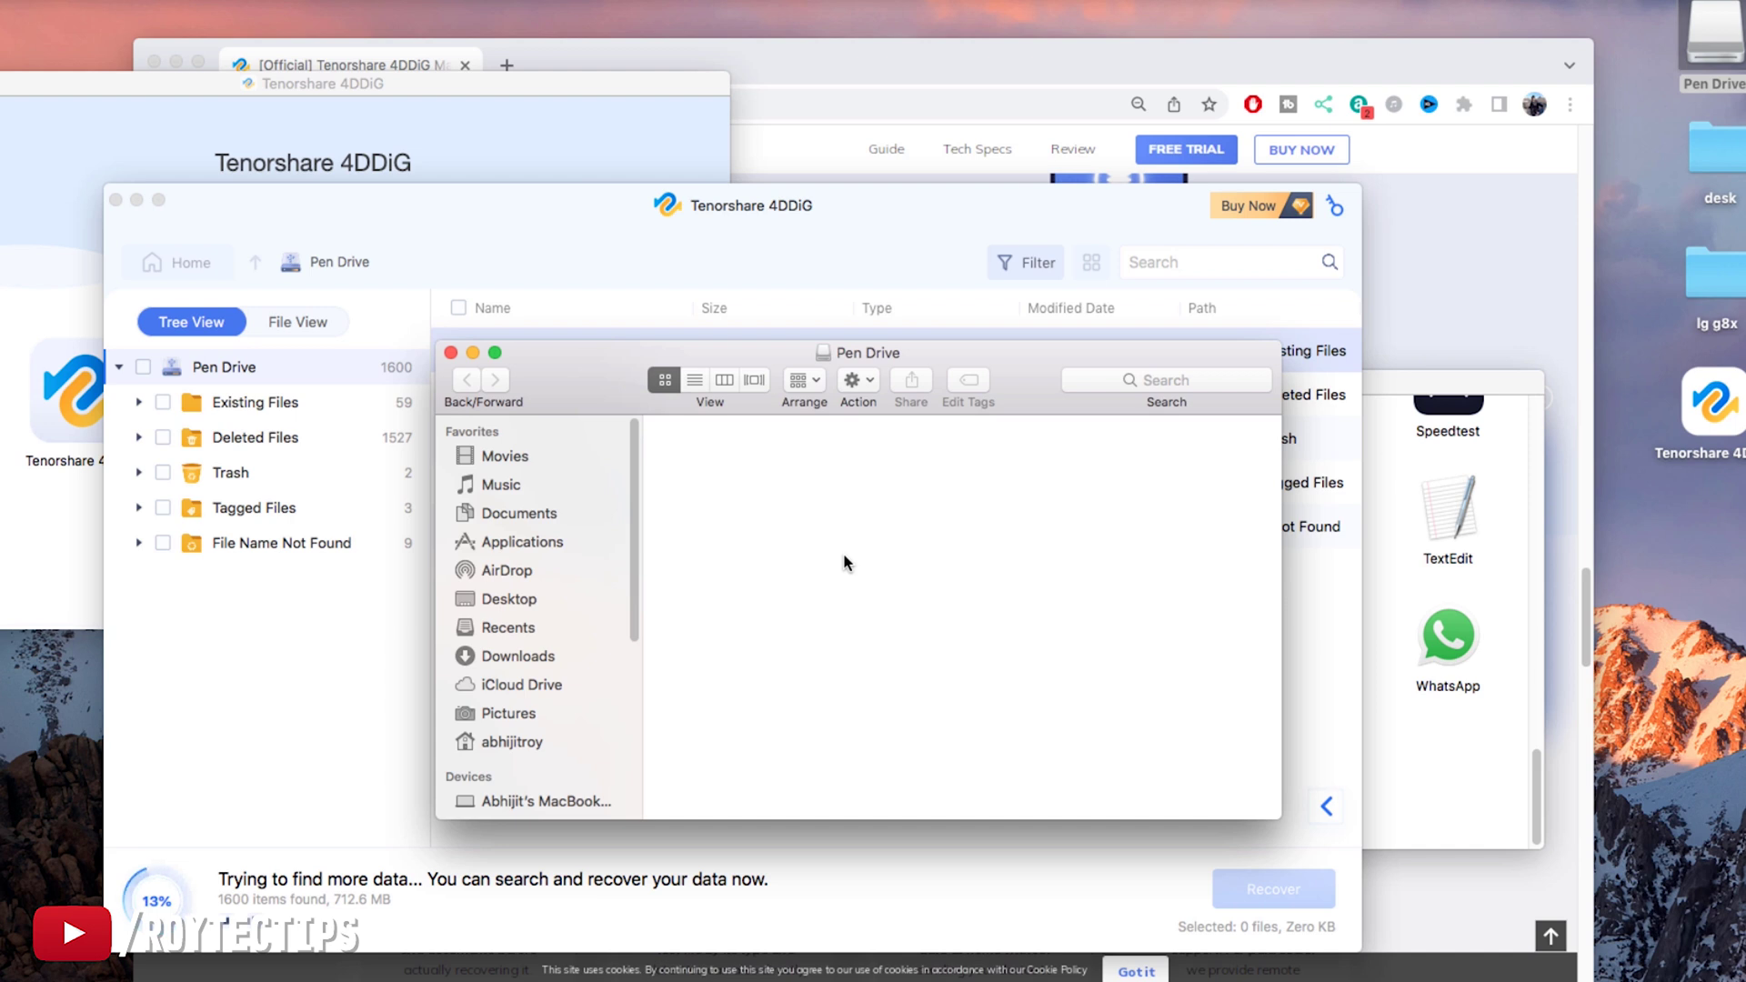
left_click(446, 352)
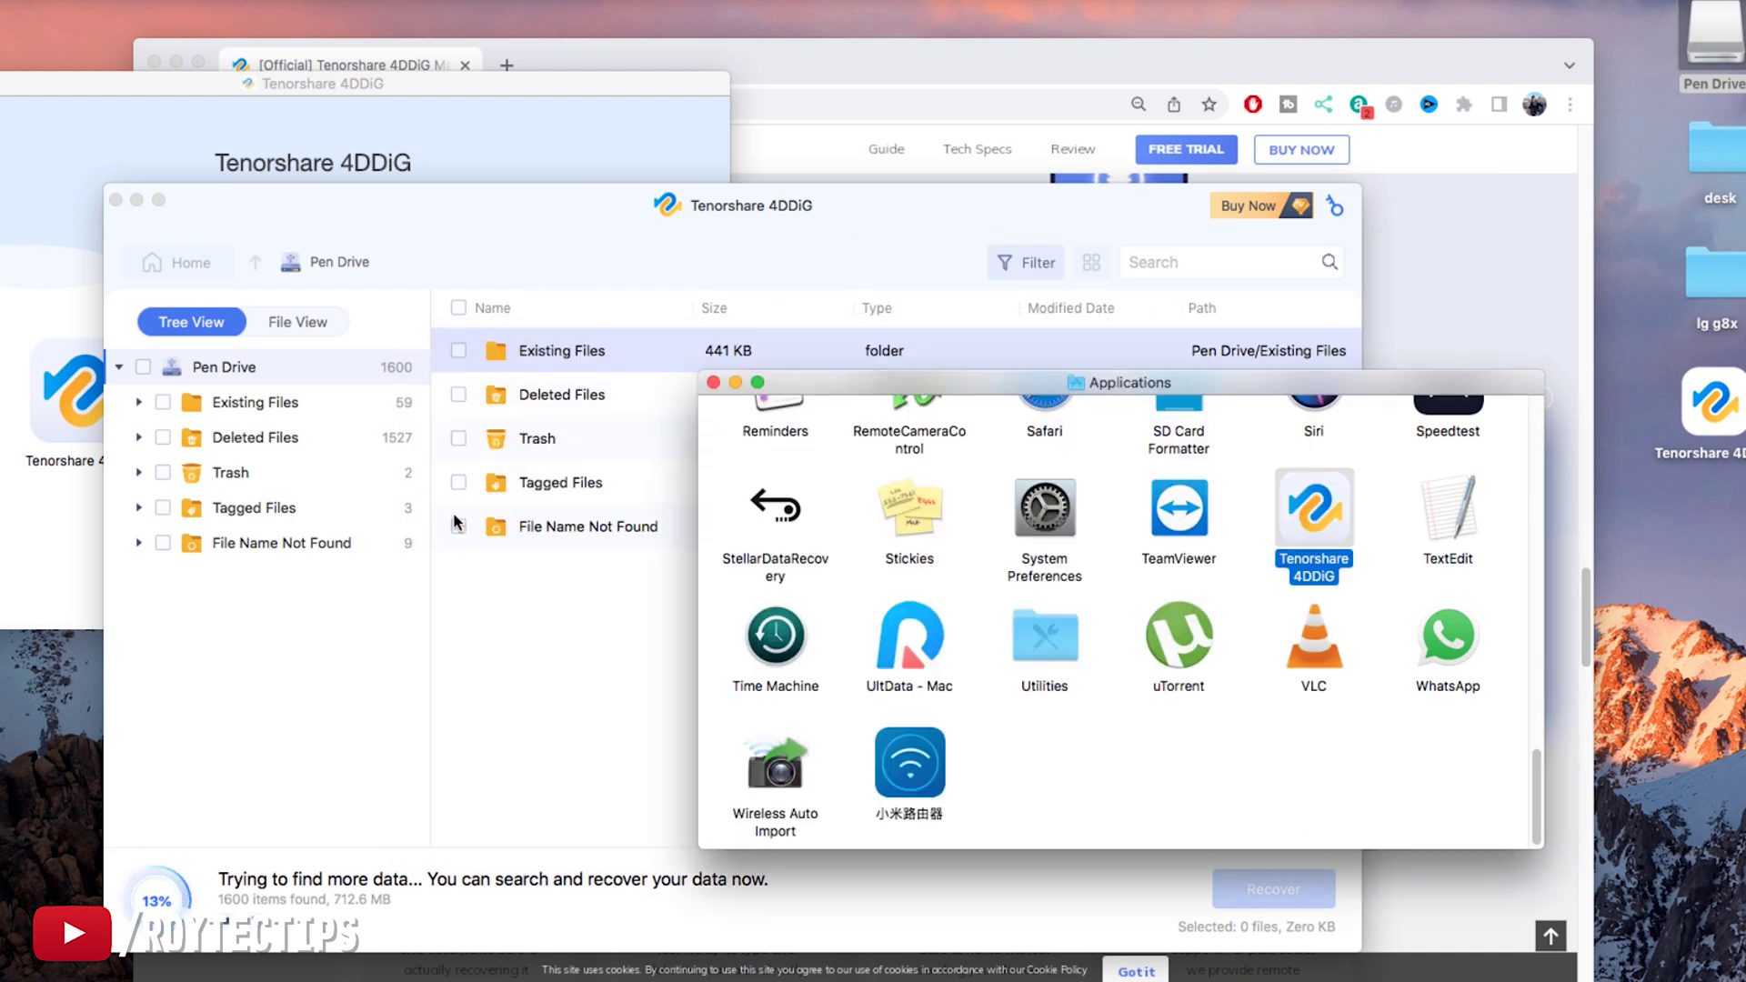
left_click(294, 713)
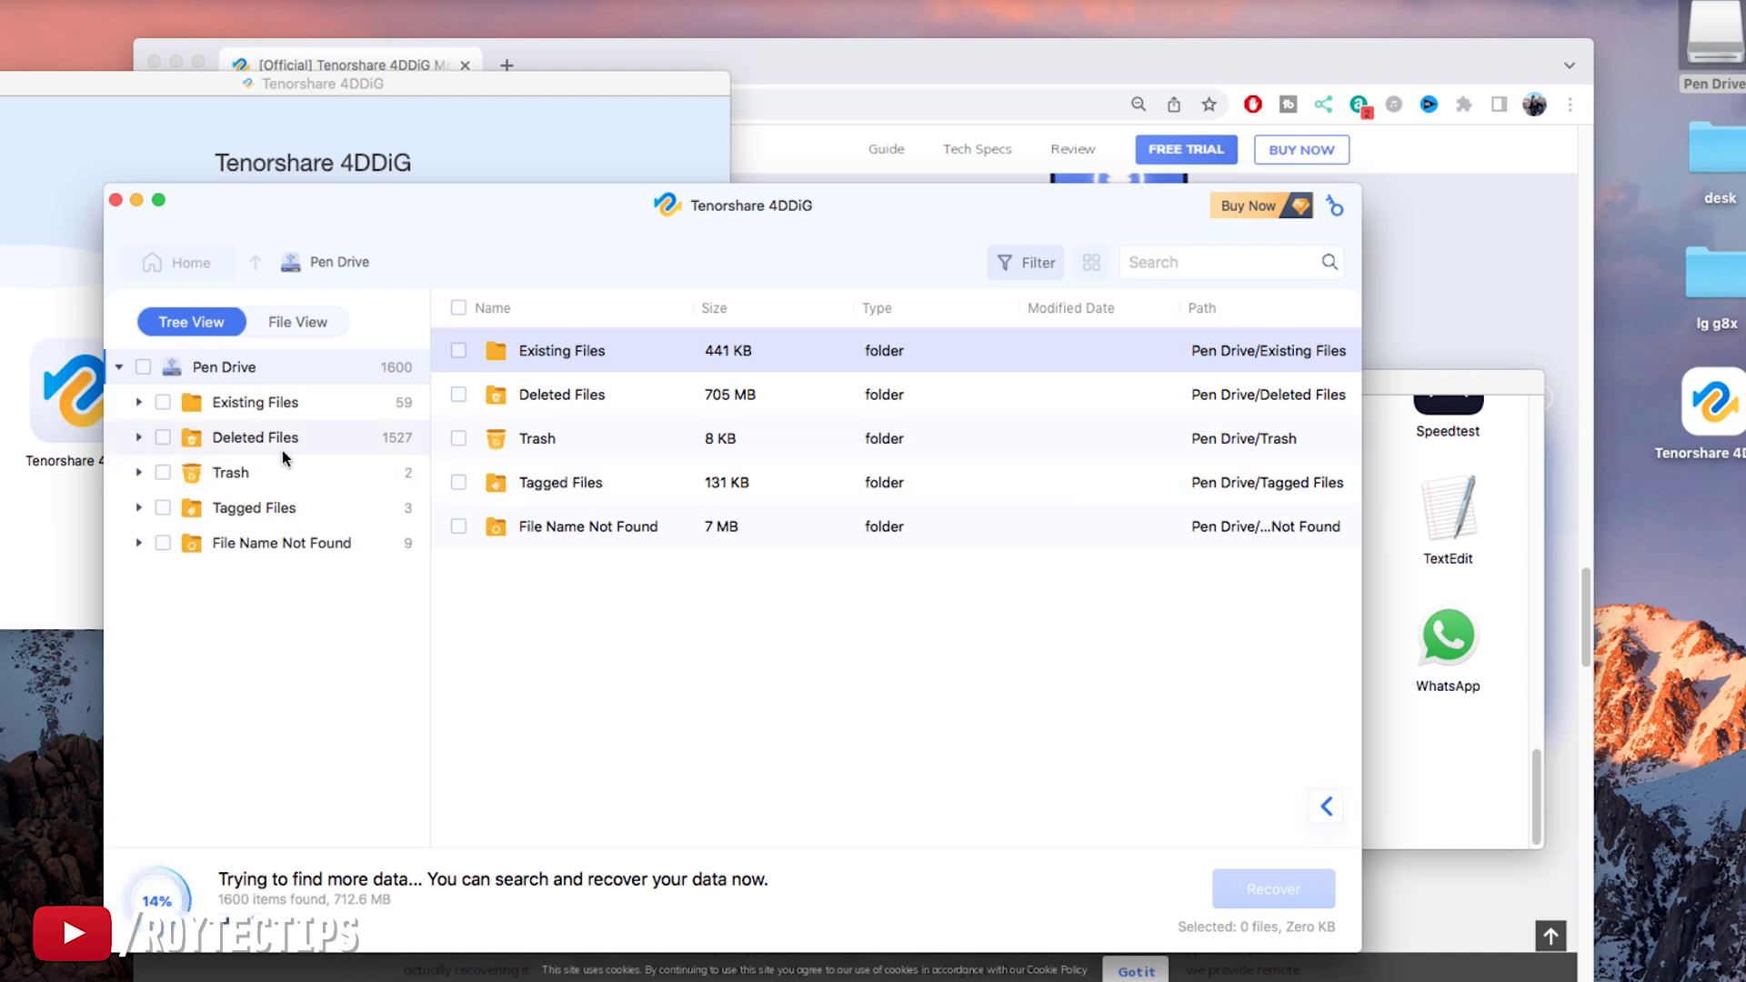
left_click(139, 437)
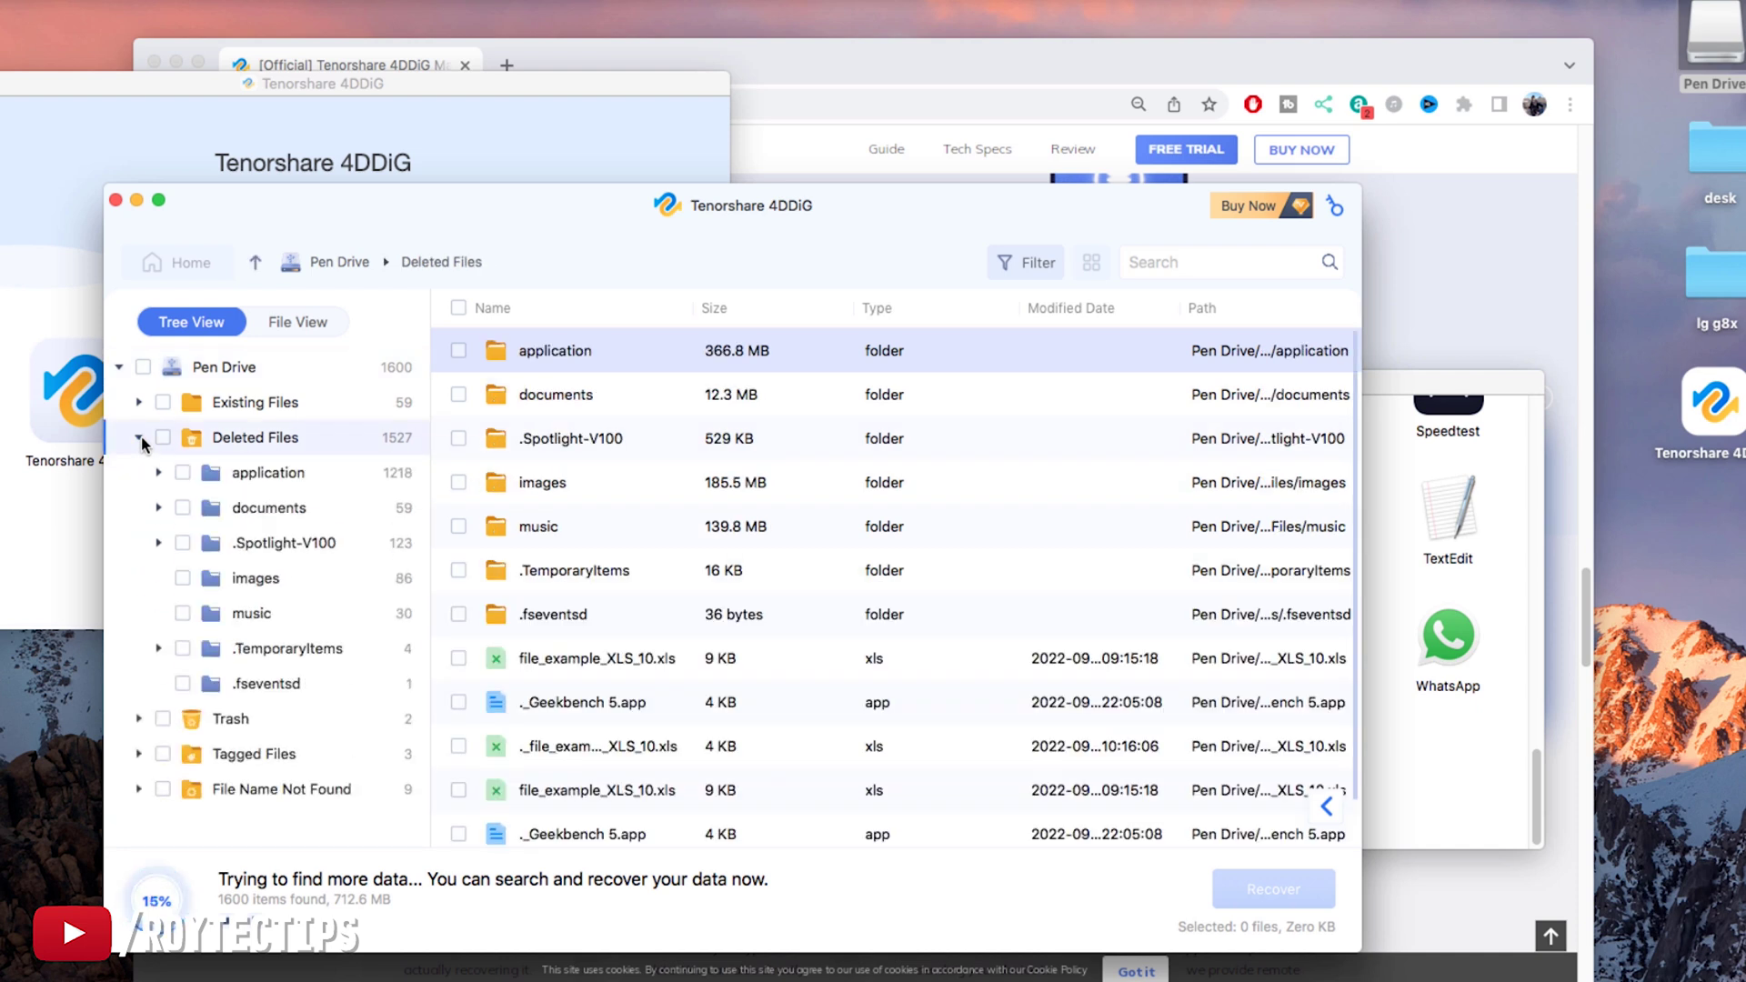
left_click(140, 436)
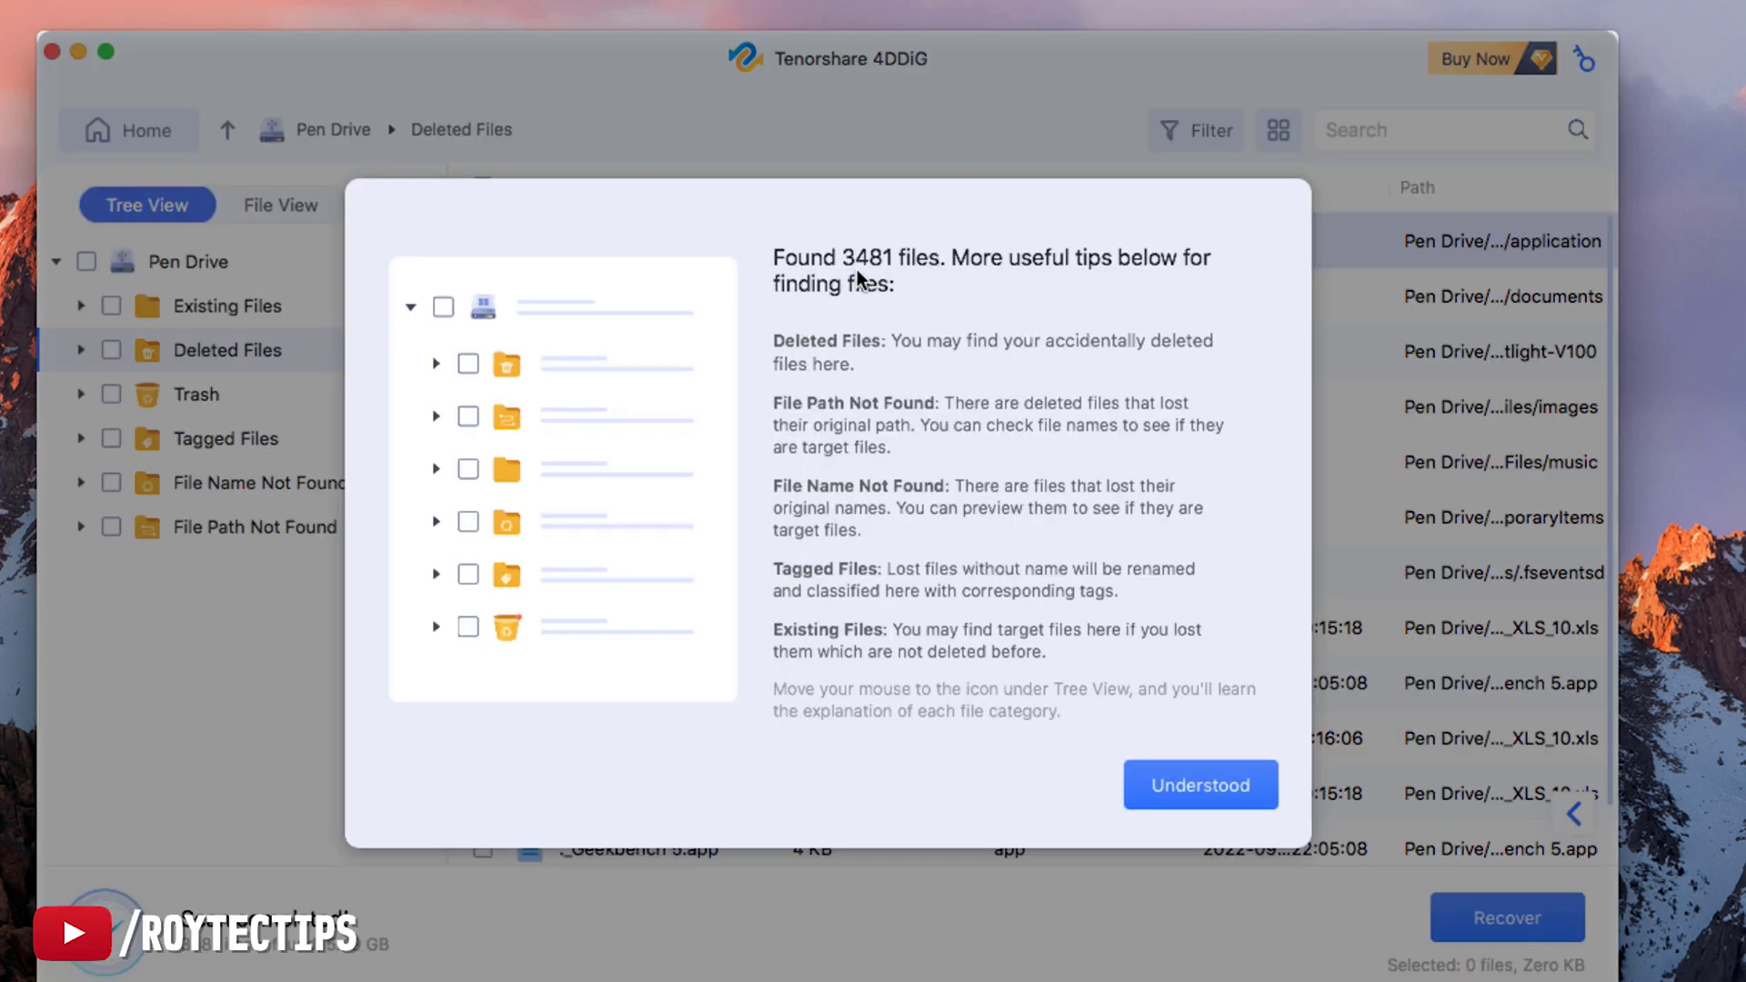
Dismiss the tips, preview deleted photo 20210912_164144_HDR.jpg, then open the Deleted Files documents folder.
key("Return")
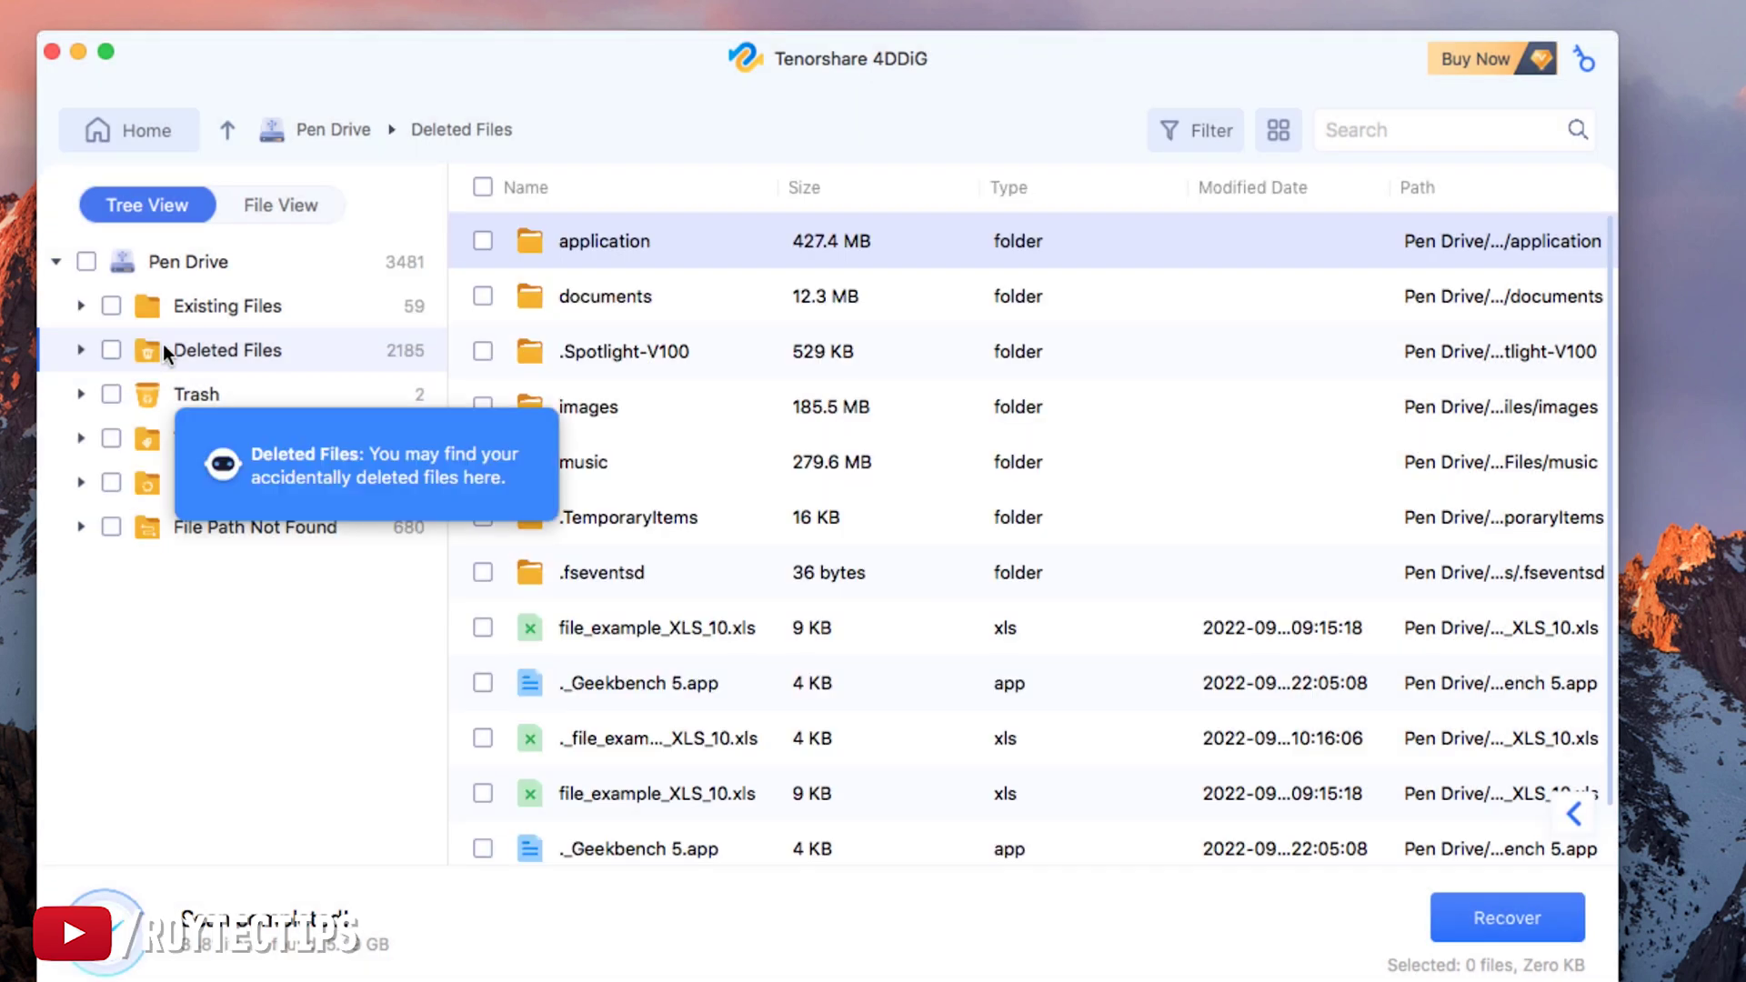
left_click(218, 304)
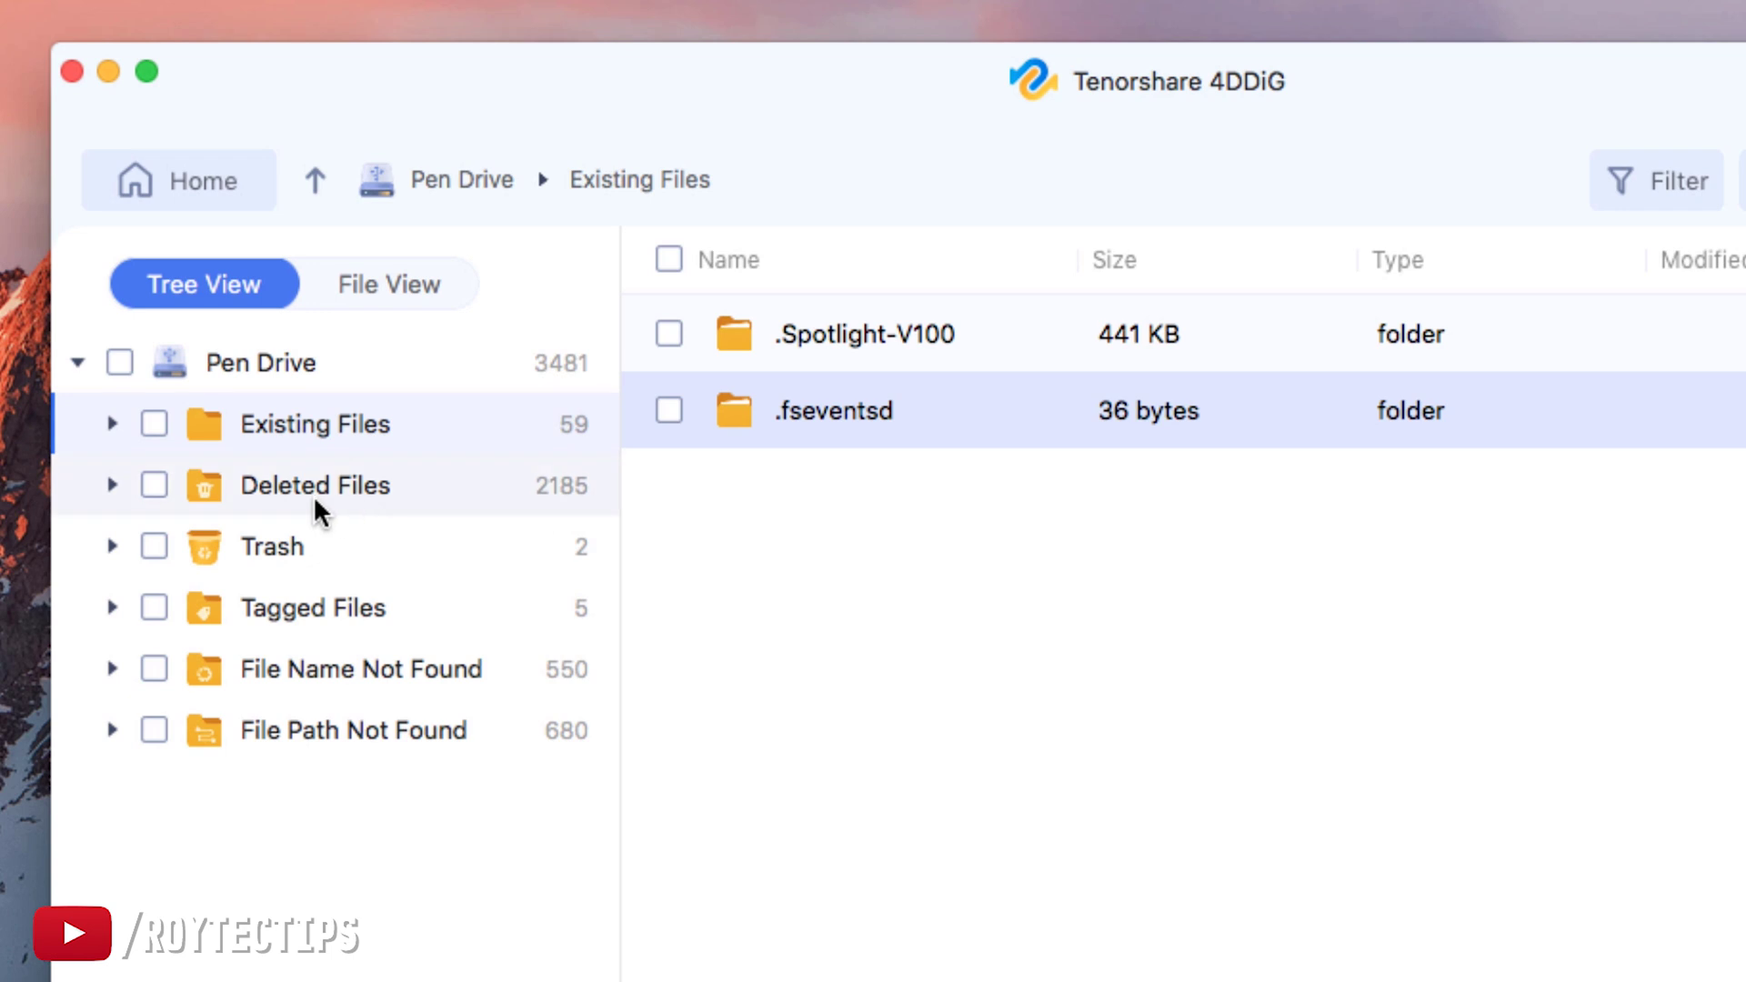
left_click(309, 491)
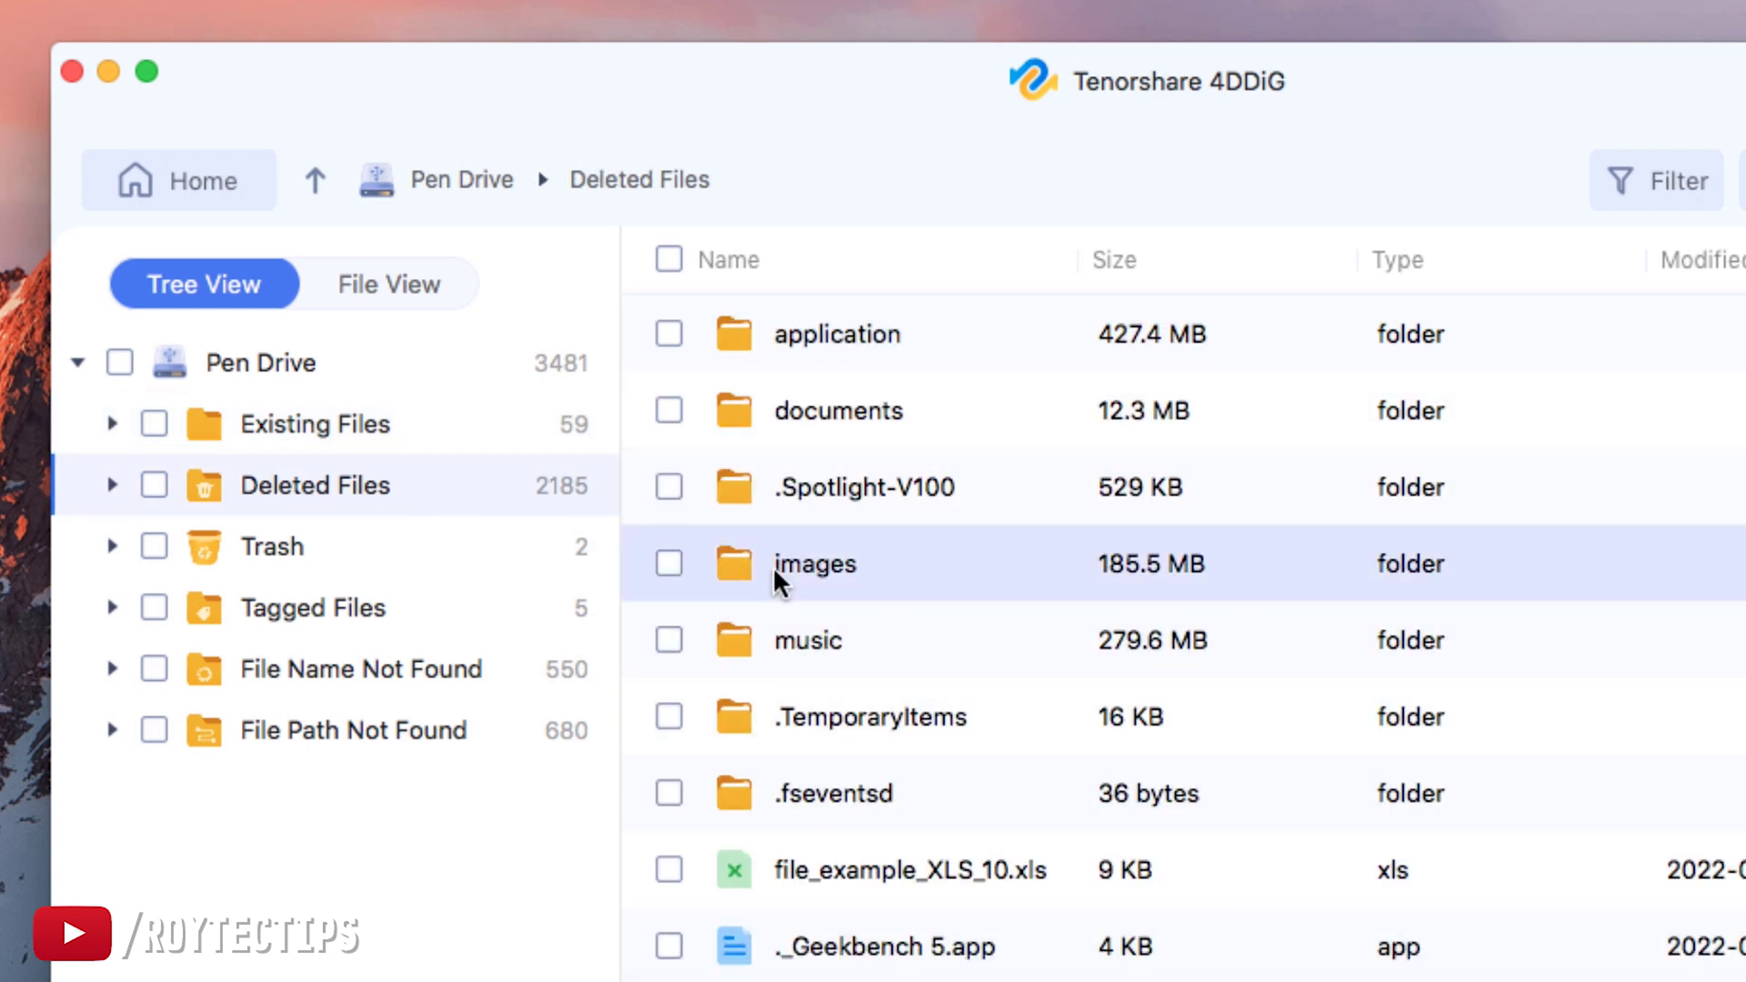
double_click(773, 565)
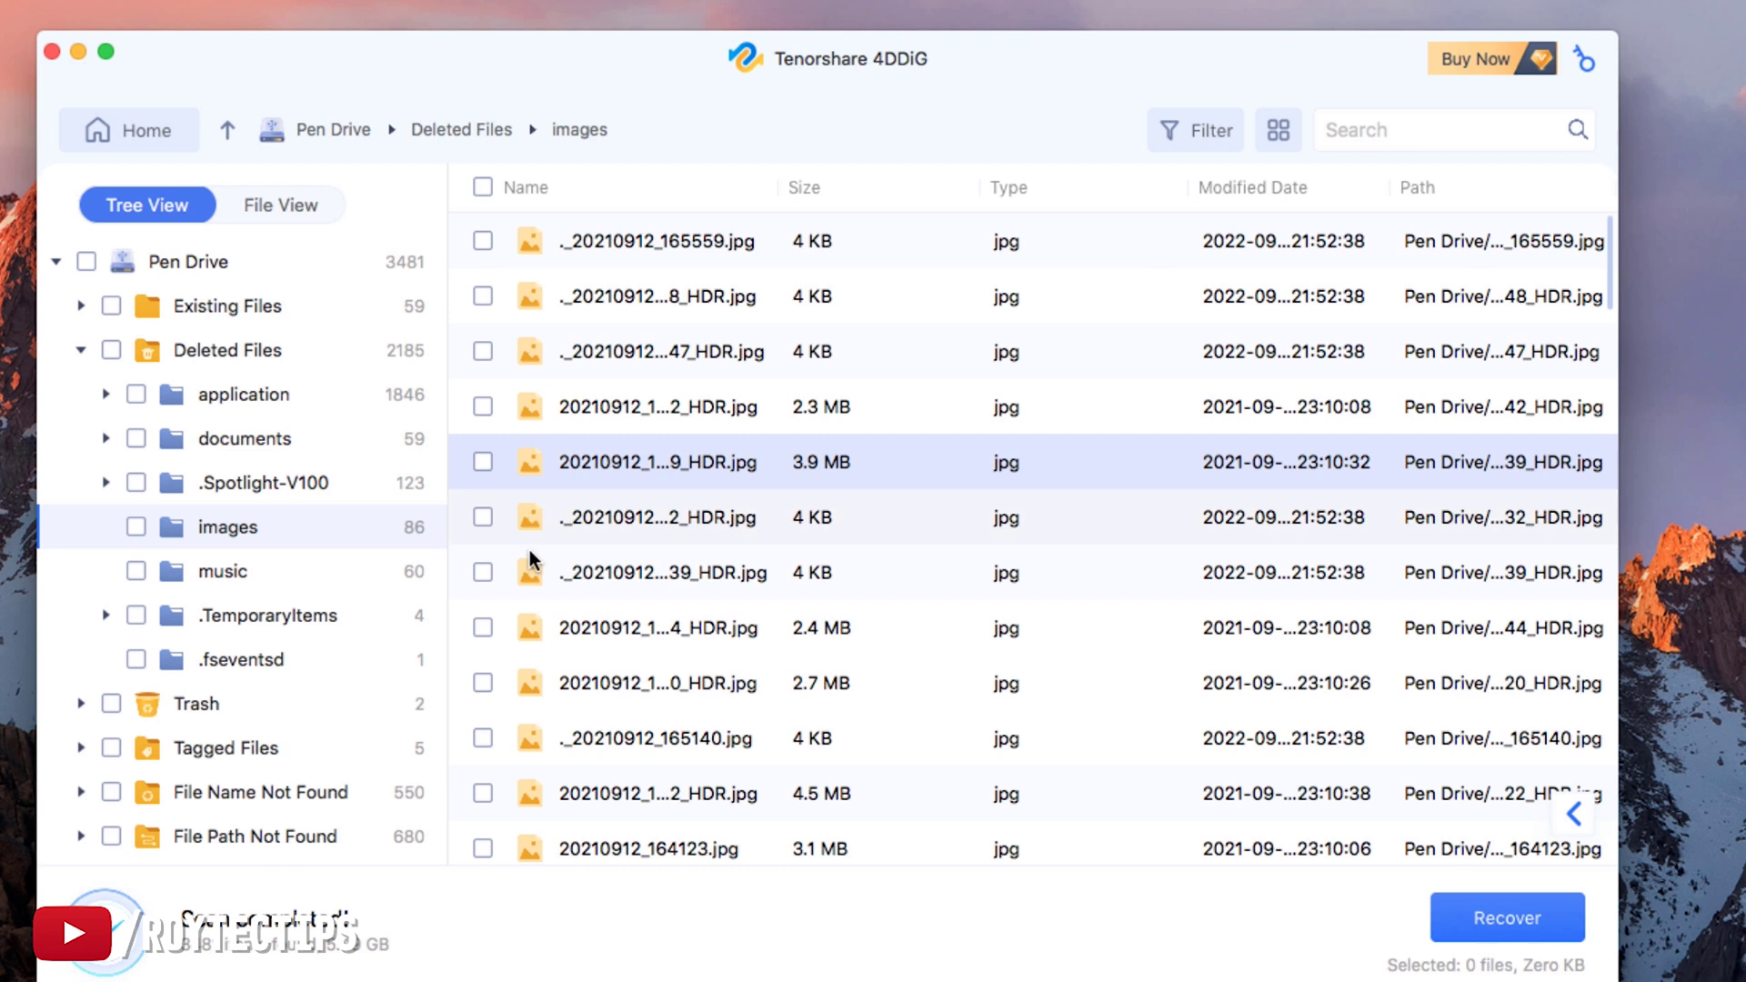
double_click(599, 634)
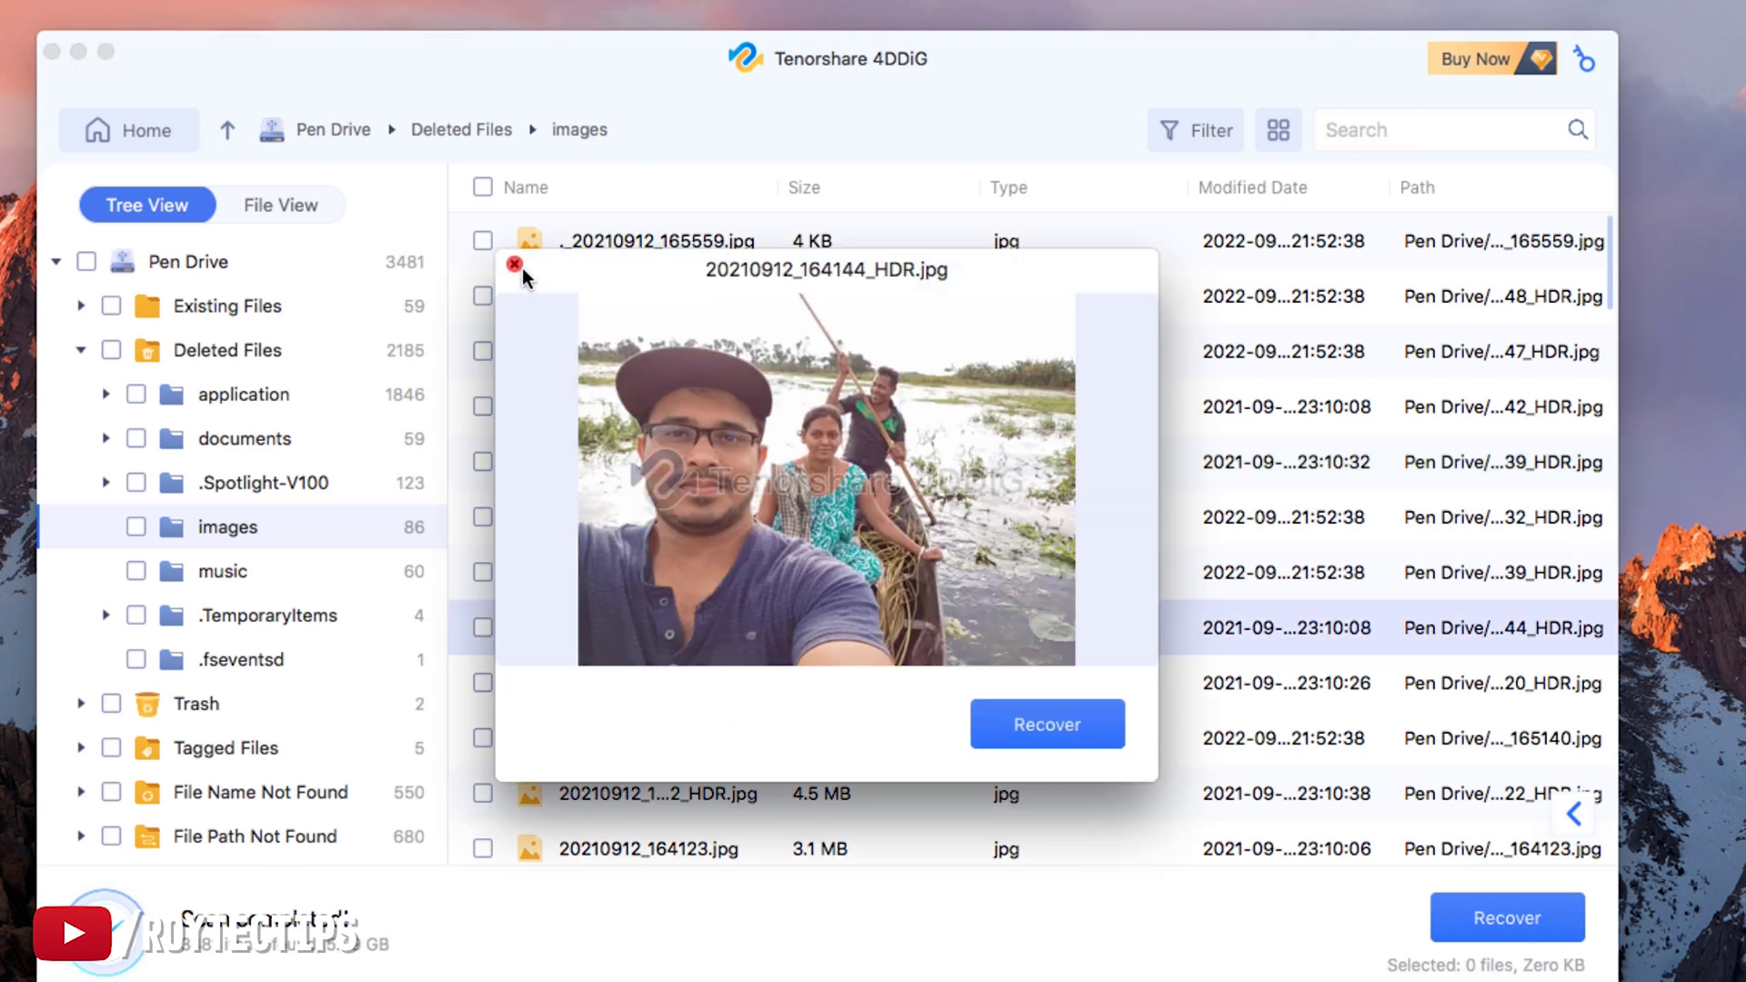
key("Down")
key("Down")
key("Down")
key("Down")
key("Down")
key("Down")
key("Down")
key("Down")
key("Down")
key("Down")
key("Down")
key("Down")
key("Down")
key("Down")
left_click(515, 263)
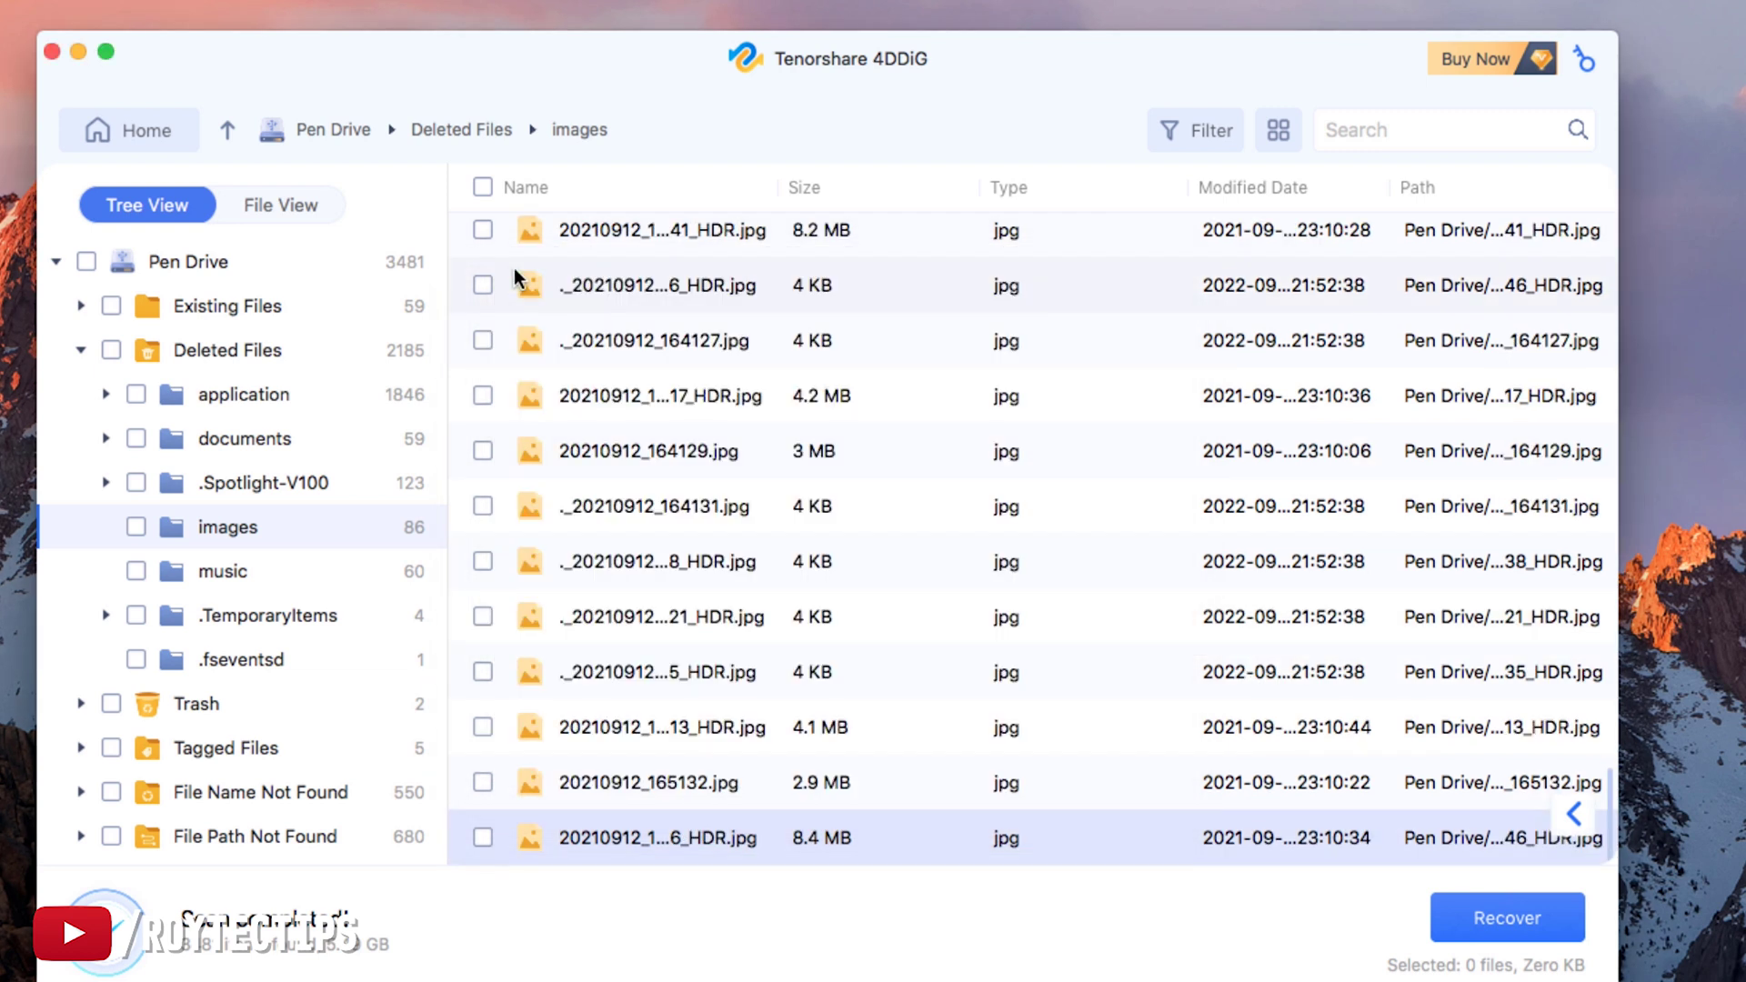
left_click(163, 350)
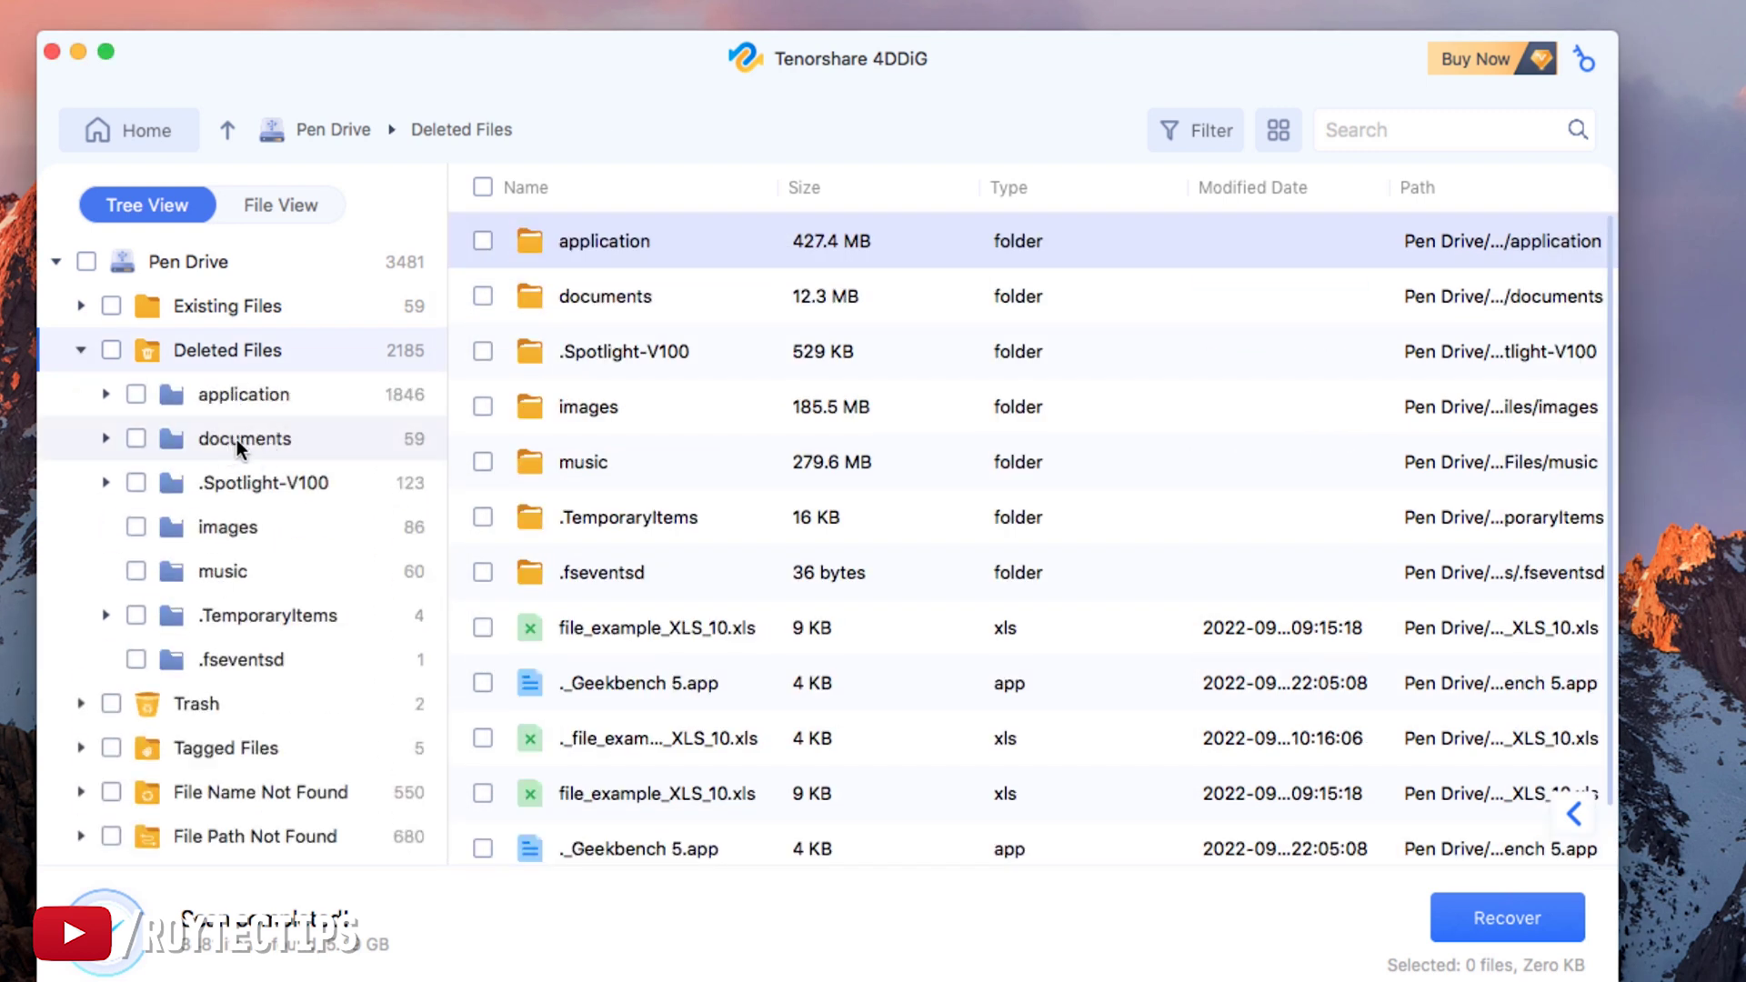
left_click(237, 439)
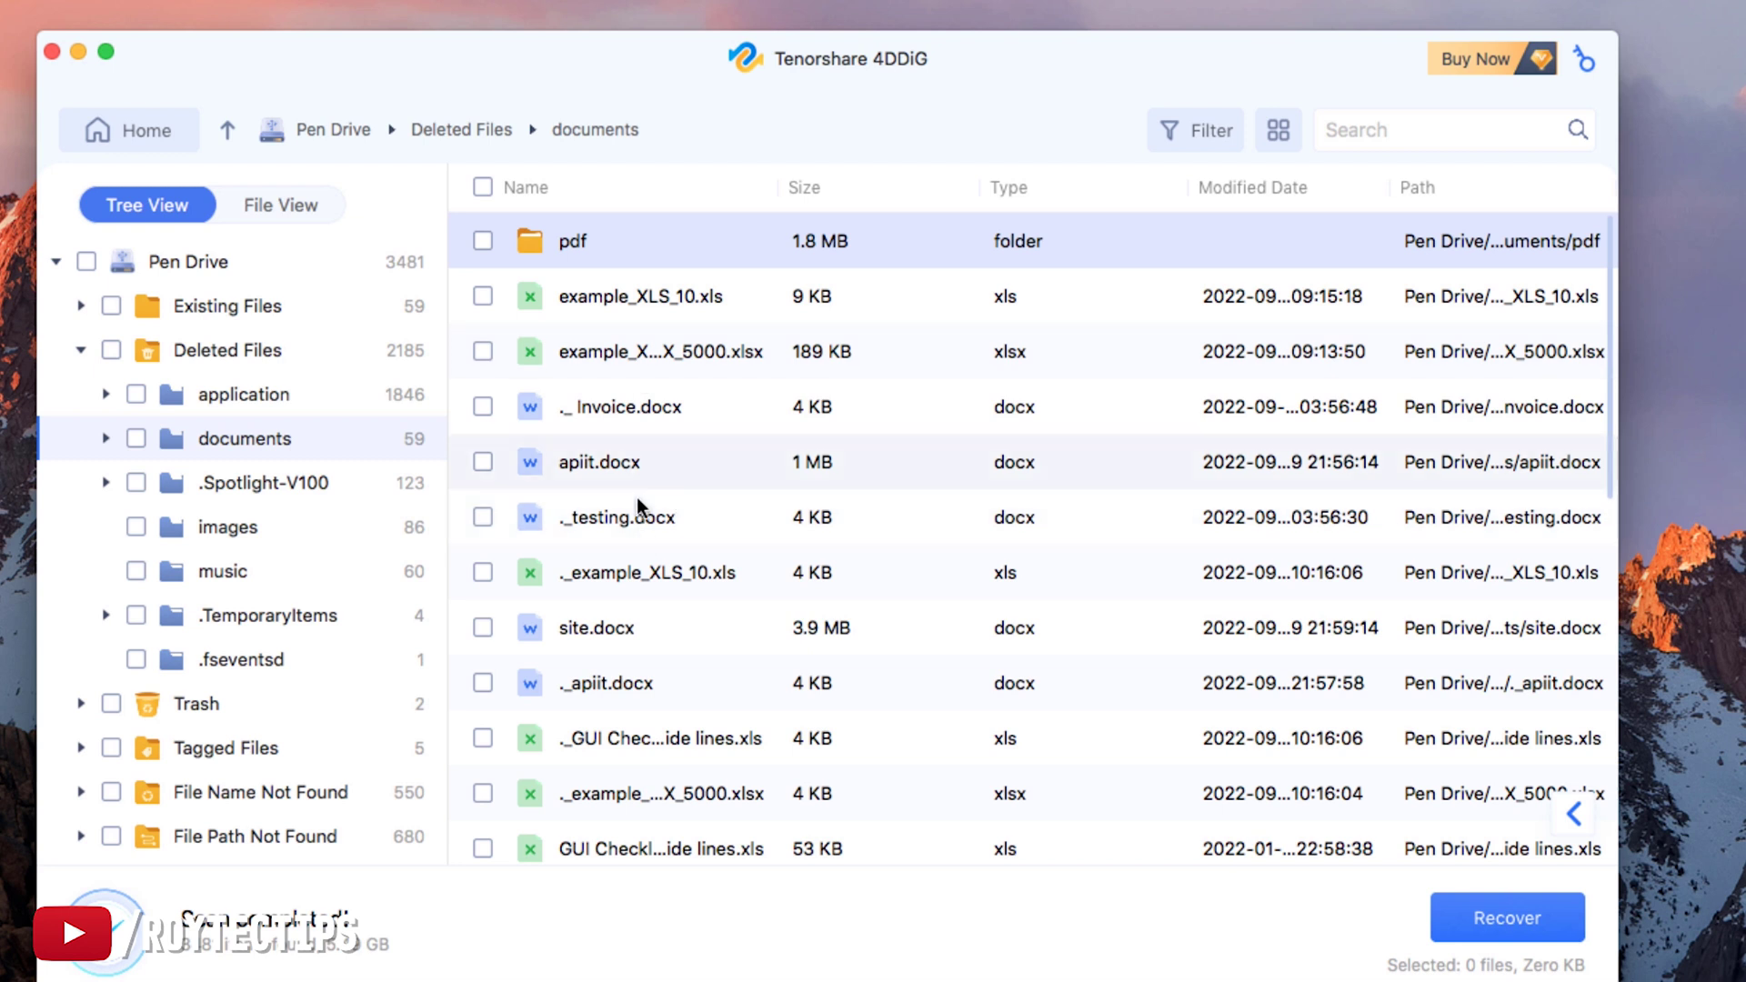
Preview the deleted 189 KB xlsx spreadsheet, then choose Register in the Upgrade to Pro prompt.
double_click(674, 351)
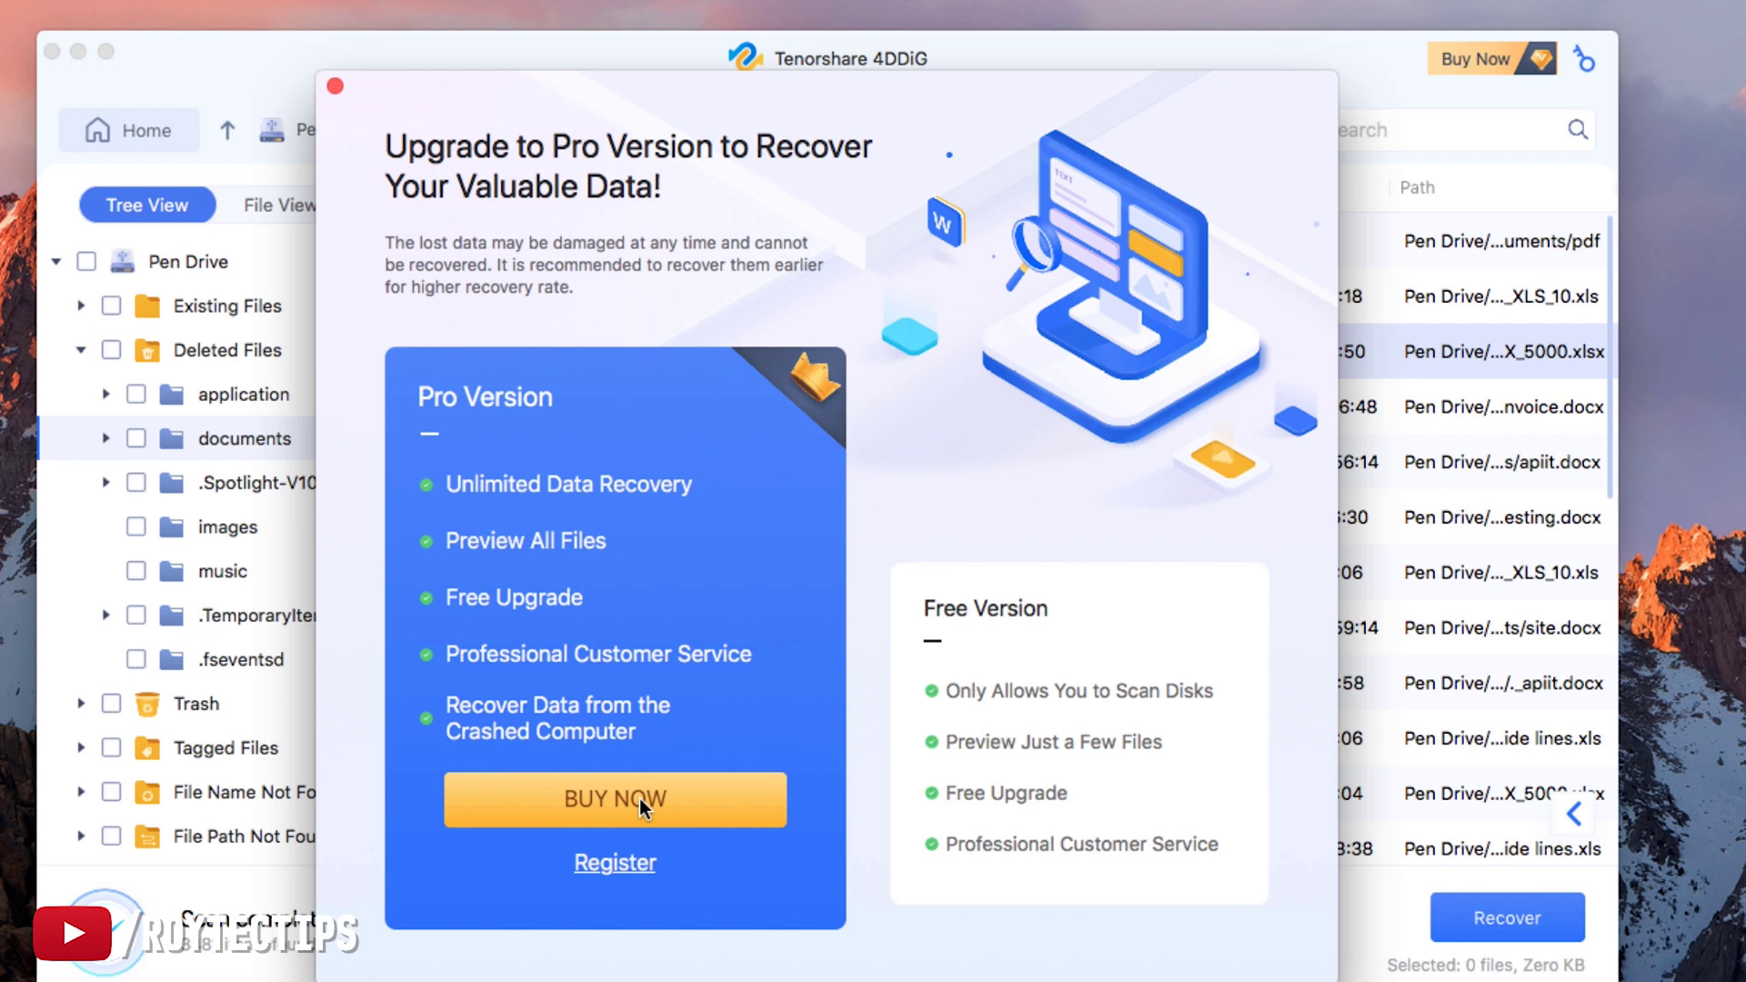
left_click(615, 864)
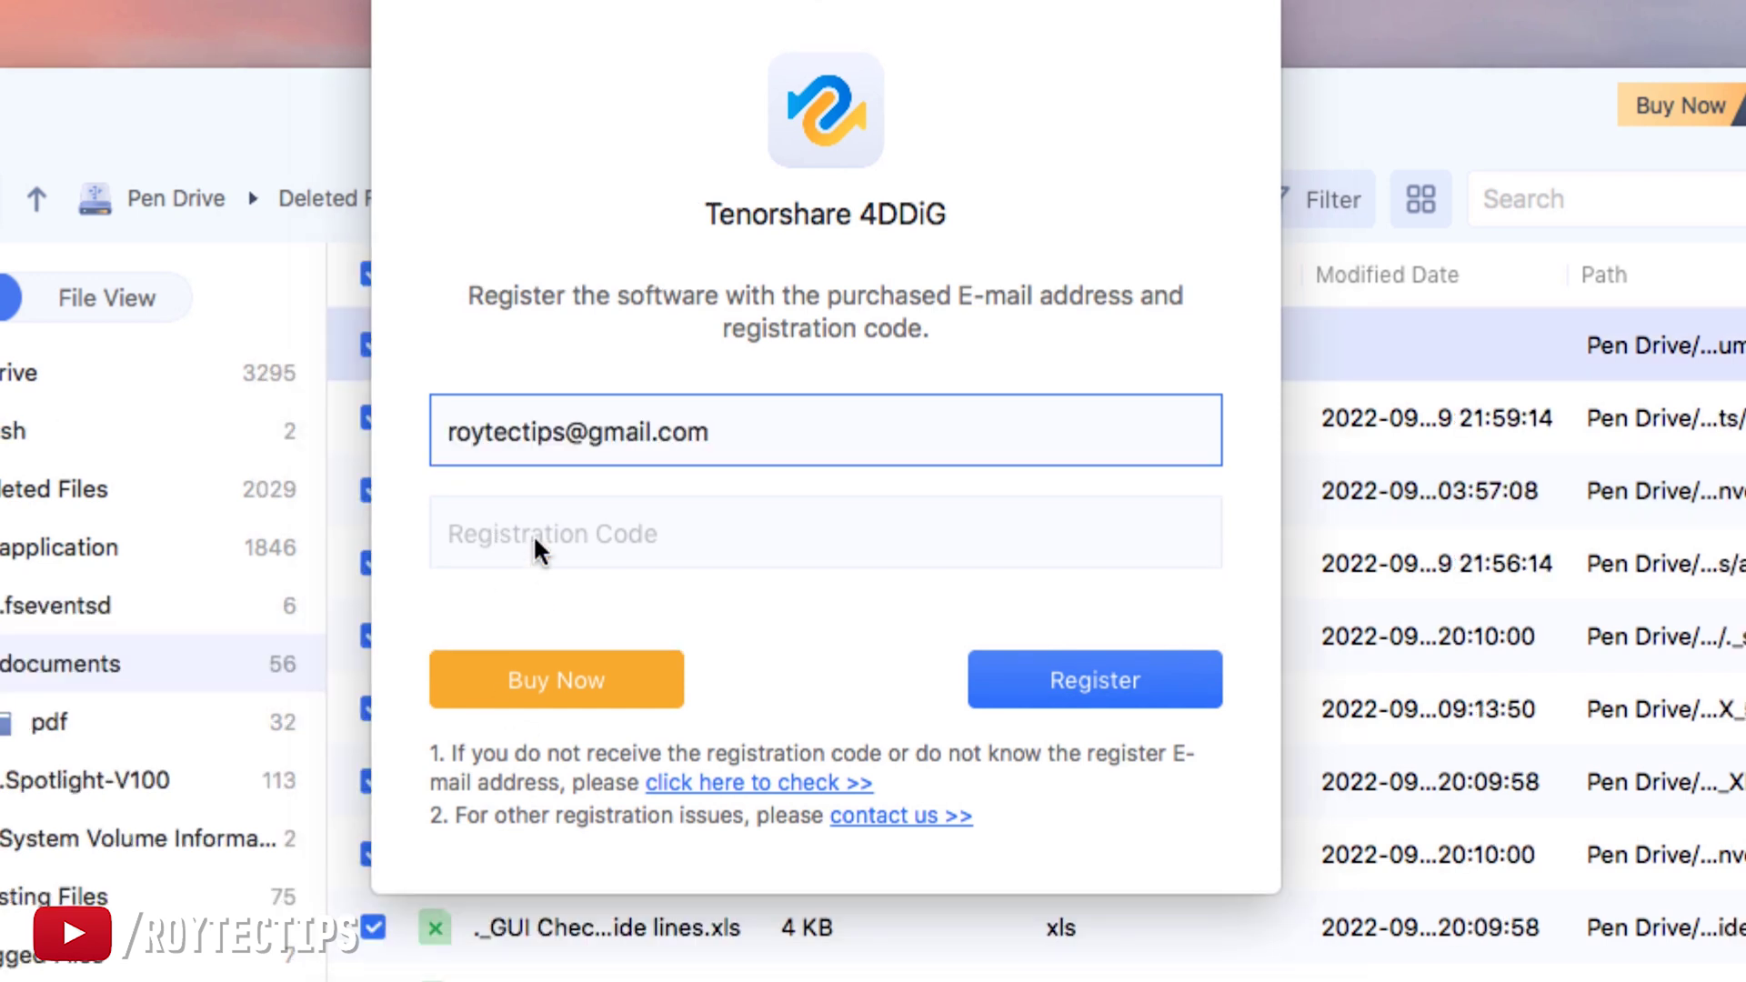
Paste the registration code into its field and submit to activate the Family licence.
left_click(533, 533)
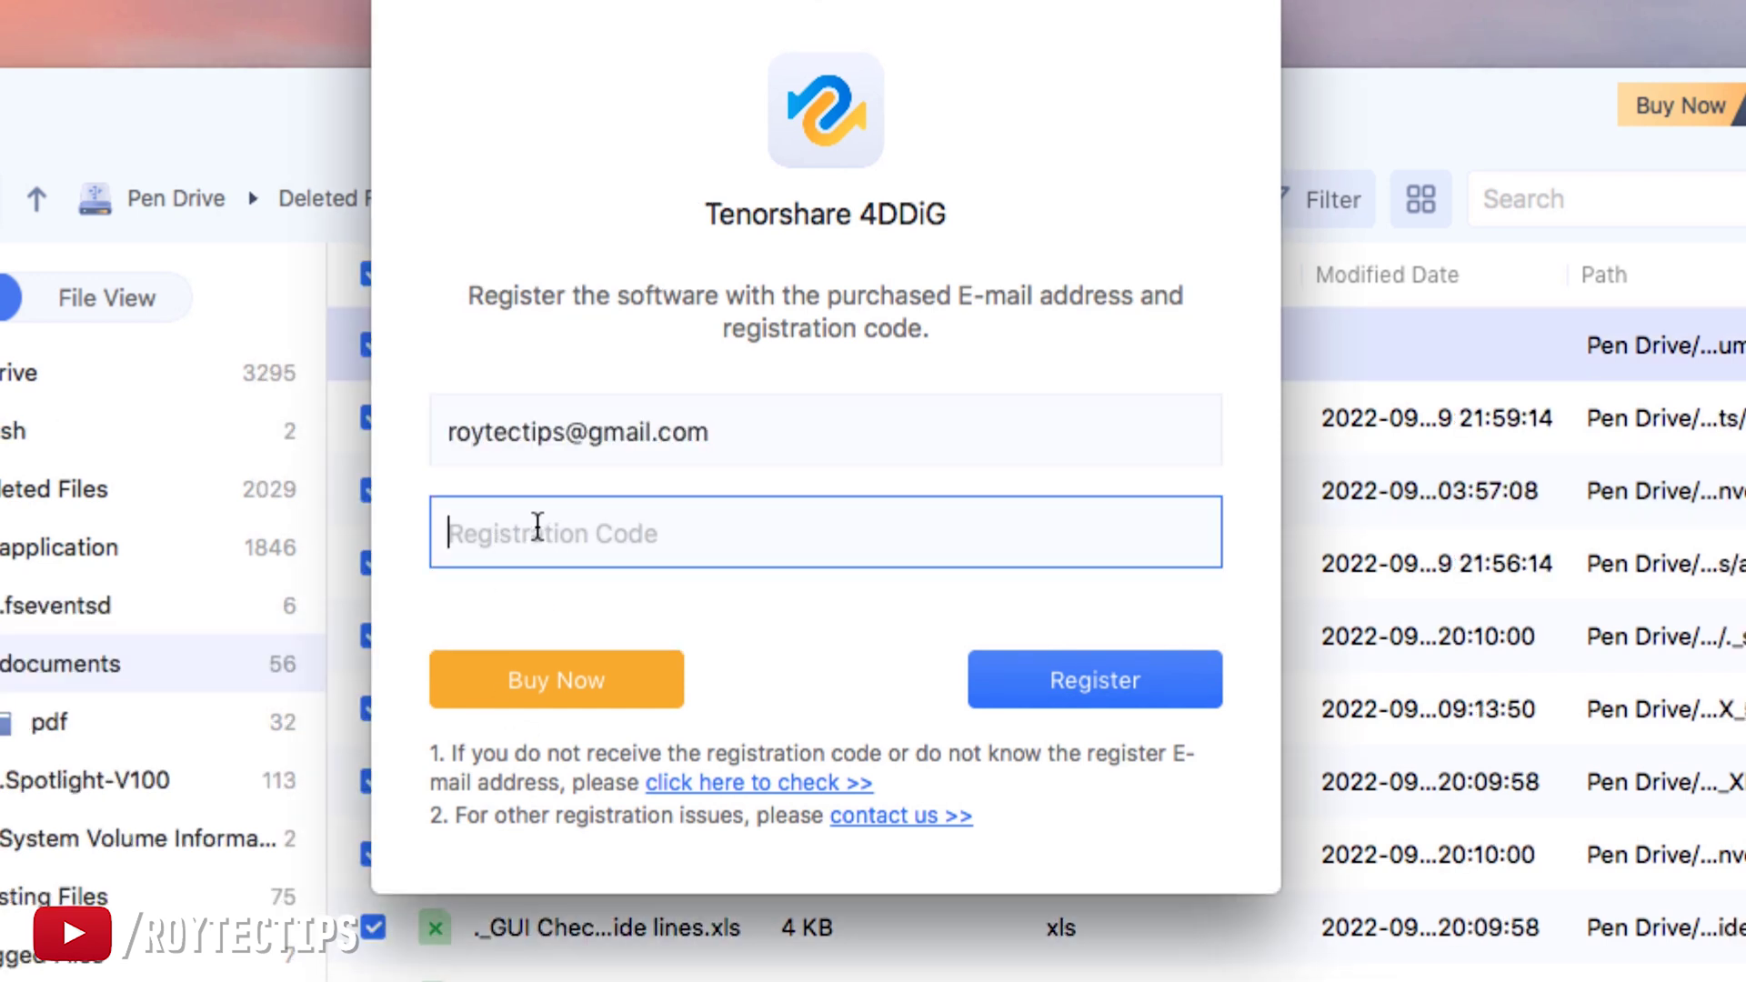
right_click(538, 526)
left_click(605, 612)
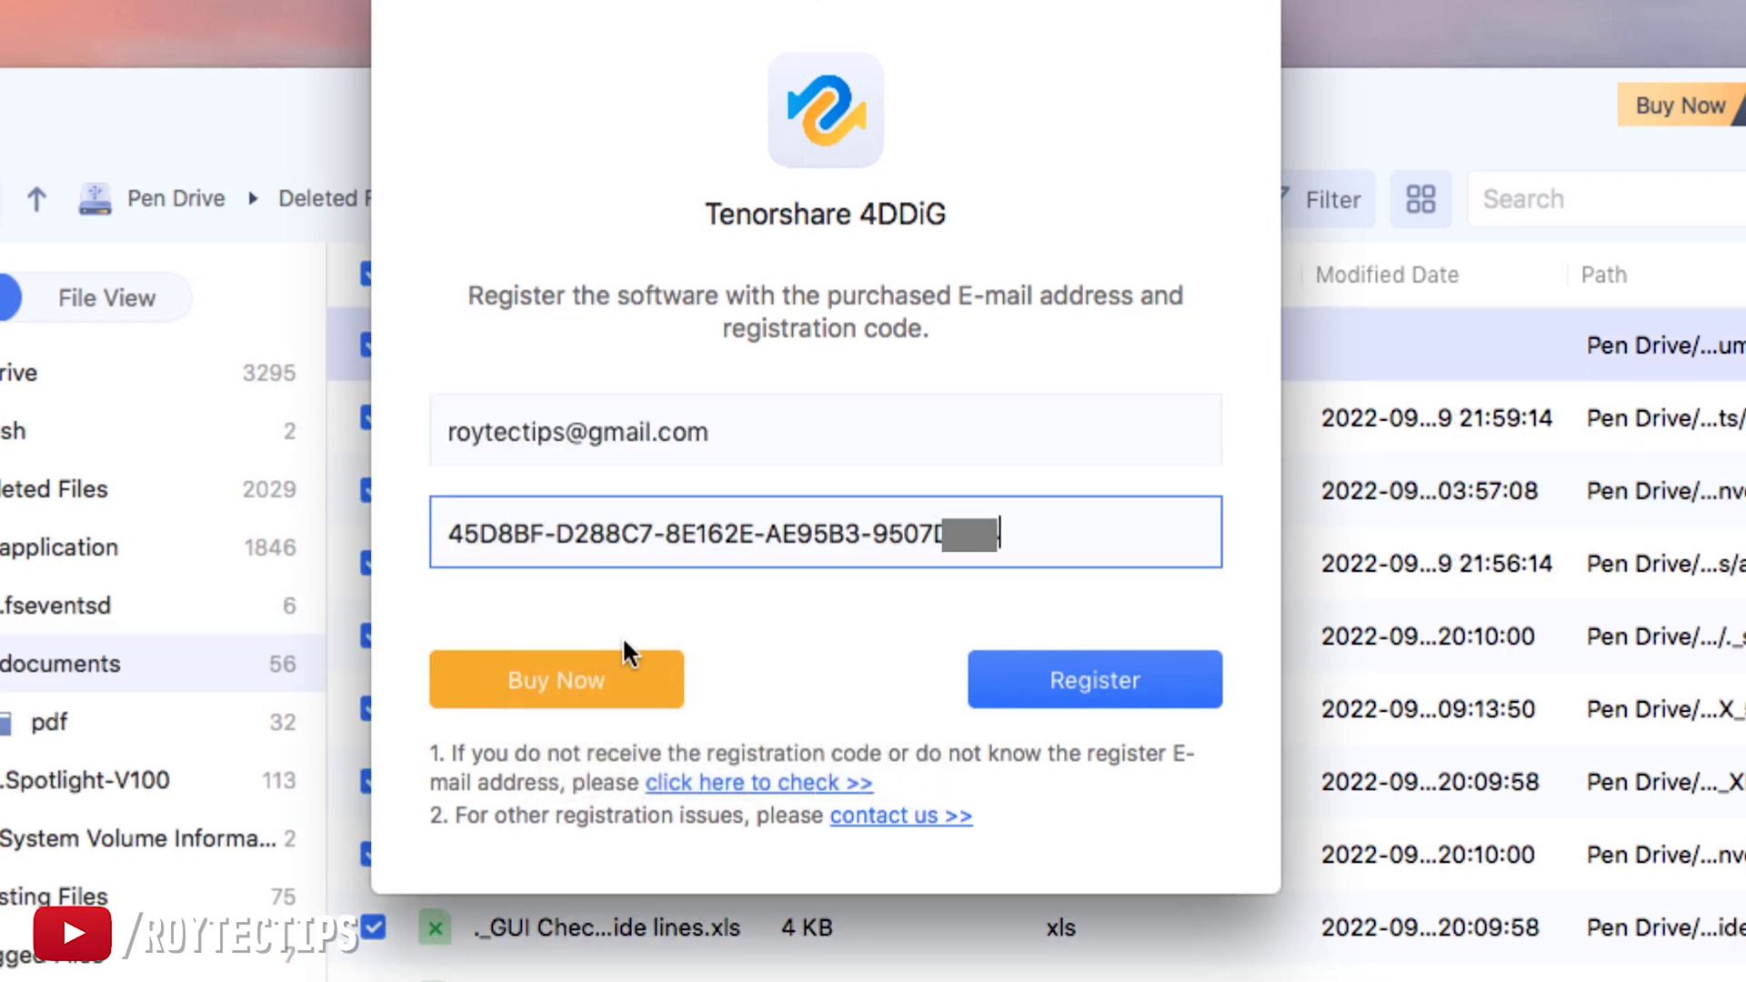
left_click(1055, 691)
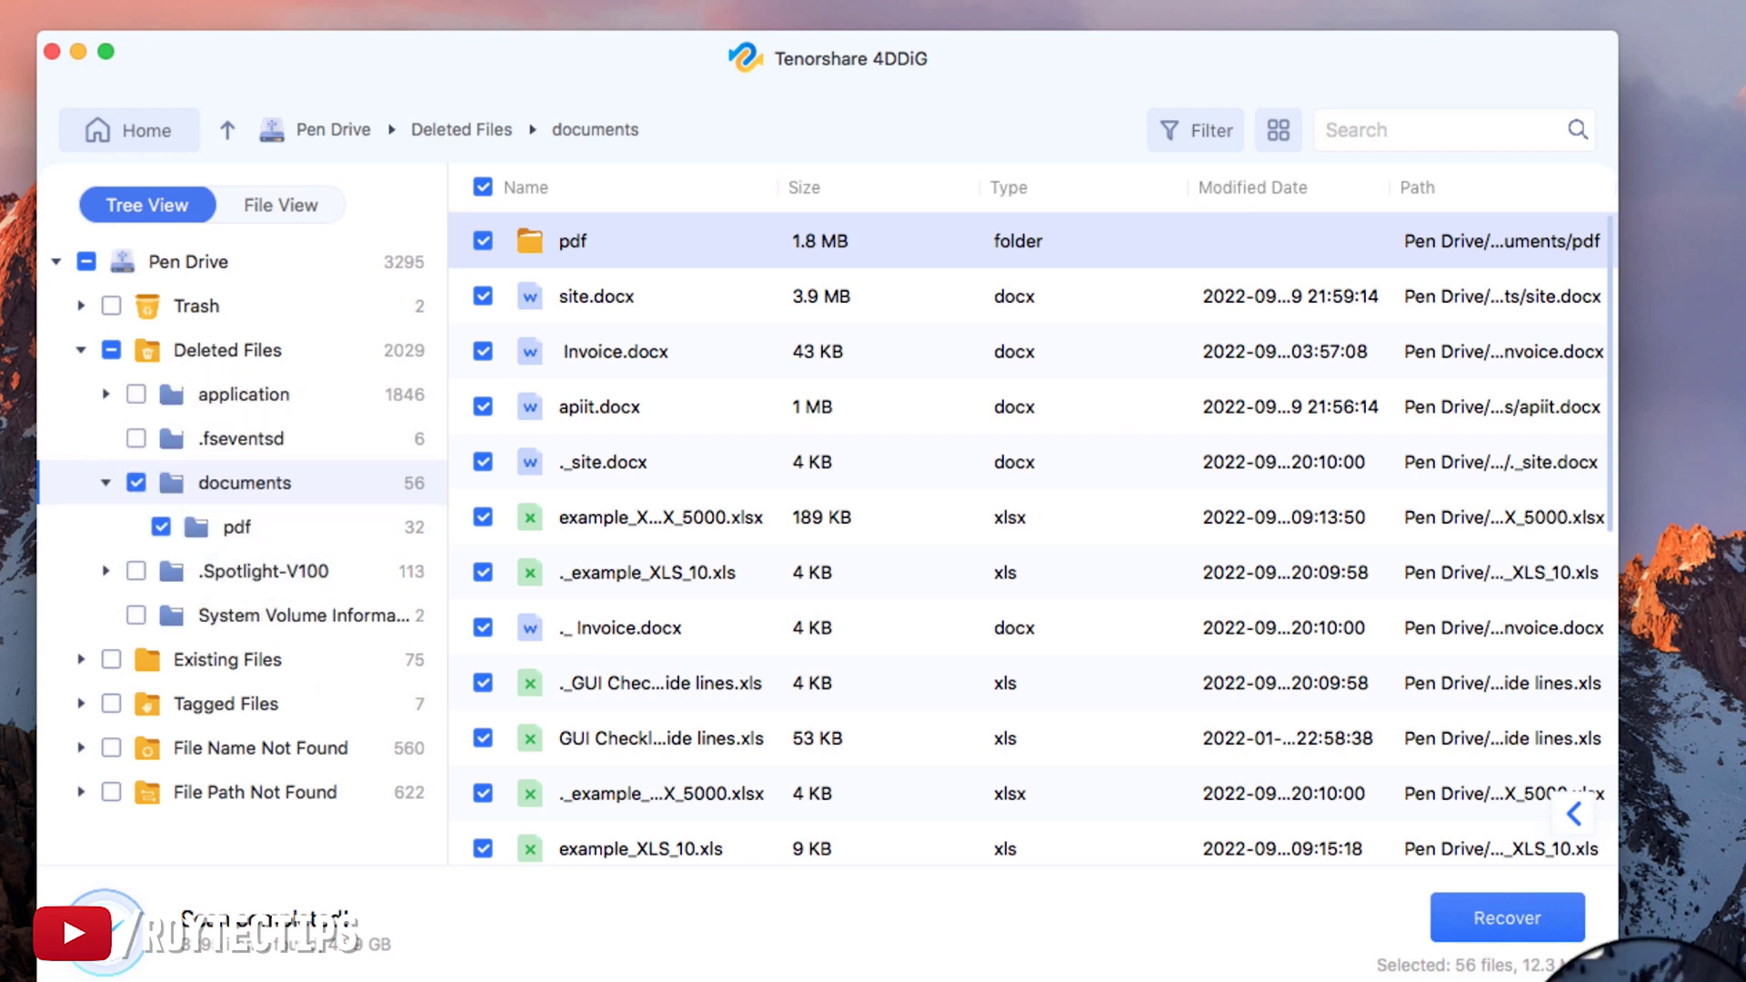
Recover the 56 selected files (12.3 MB) to the Desktop and show them in Finder.
left_click(1515, 924)
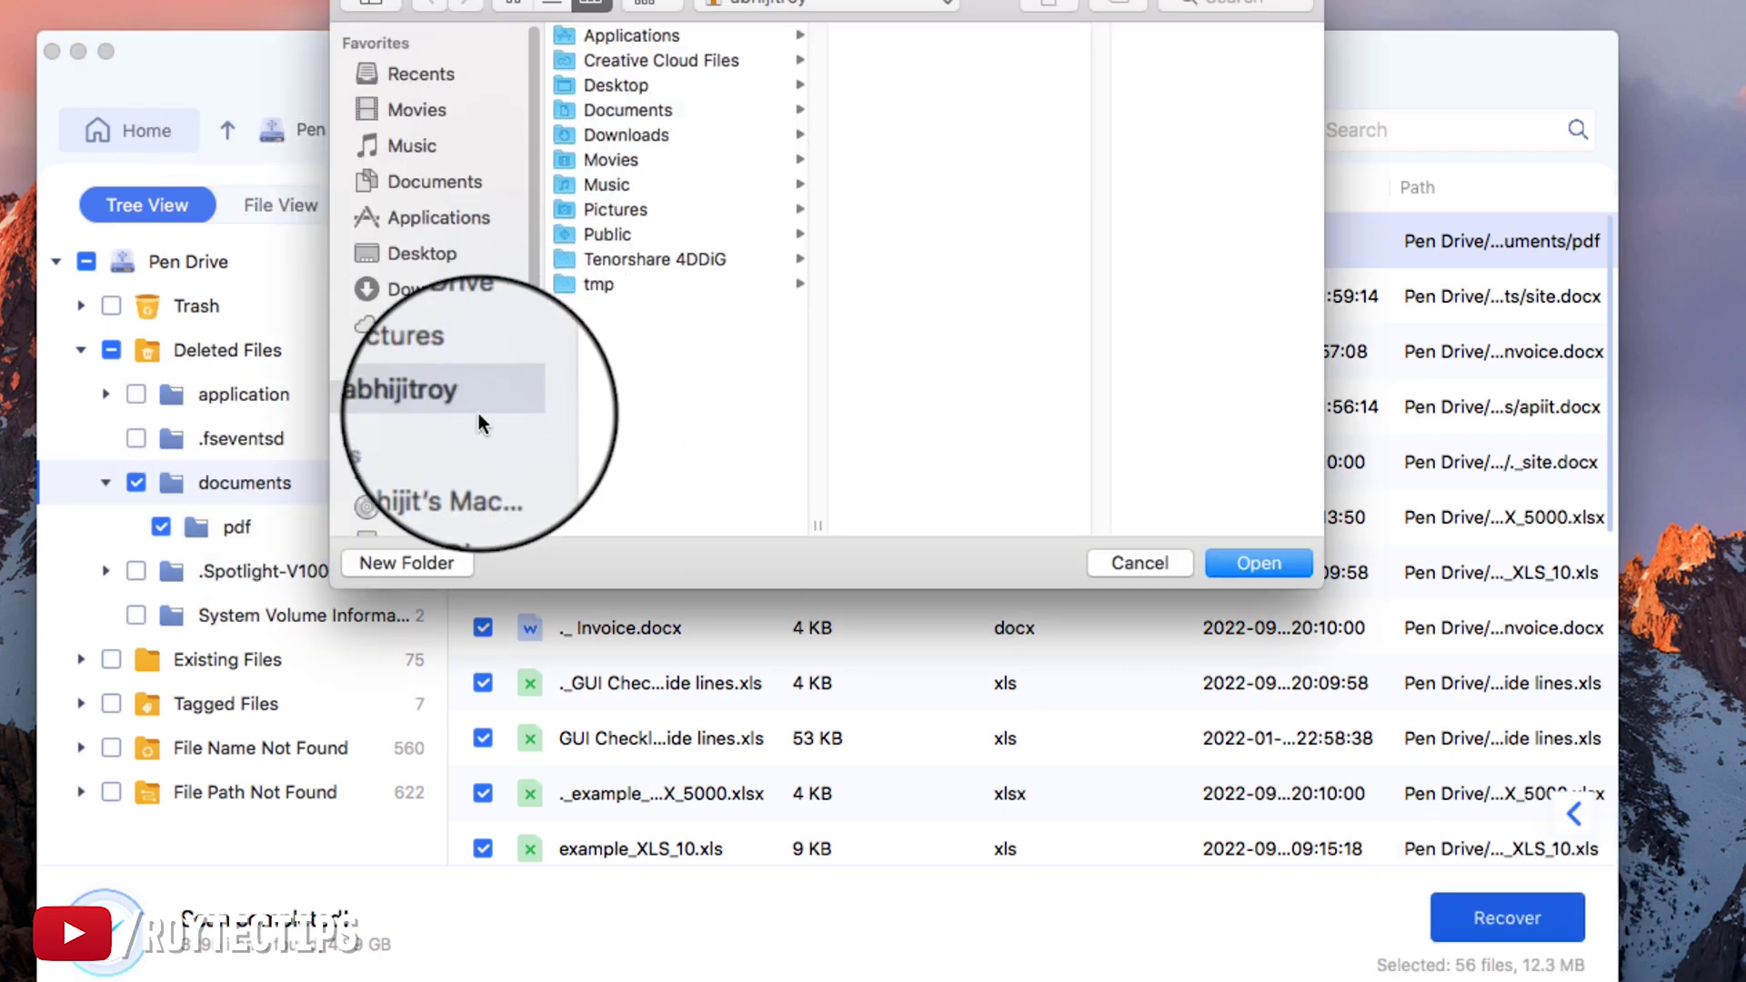
left_click(430, 259)
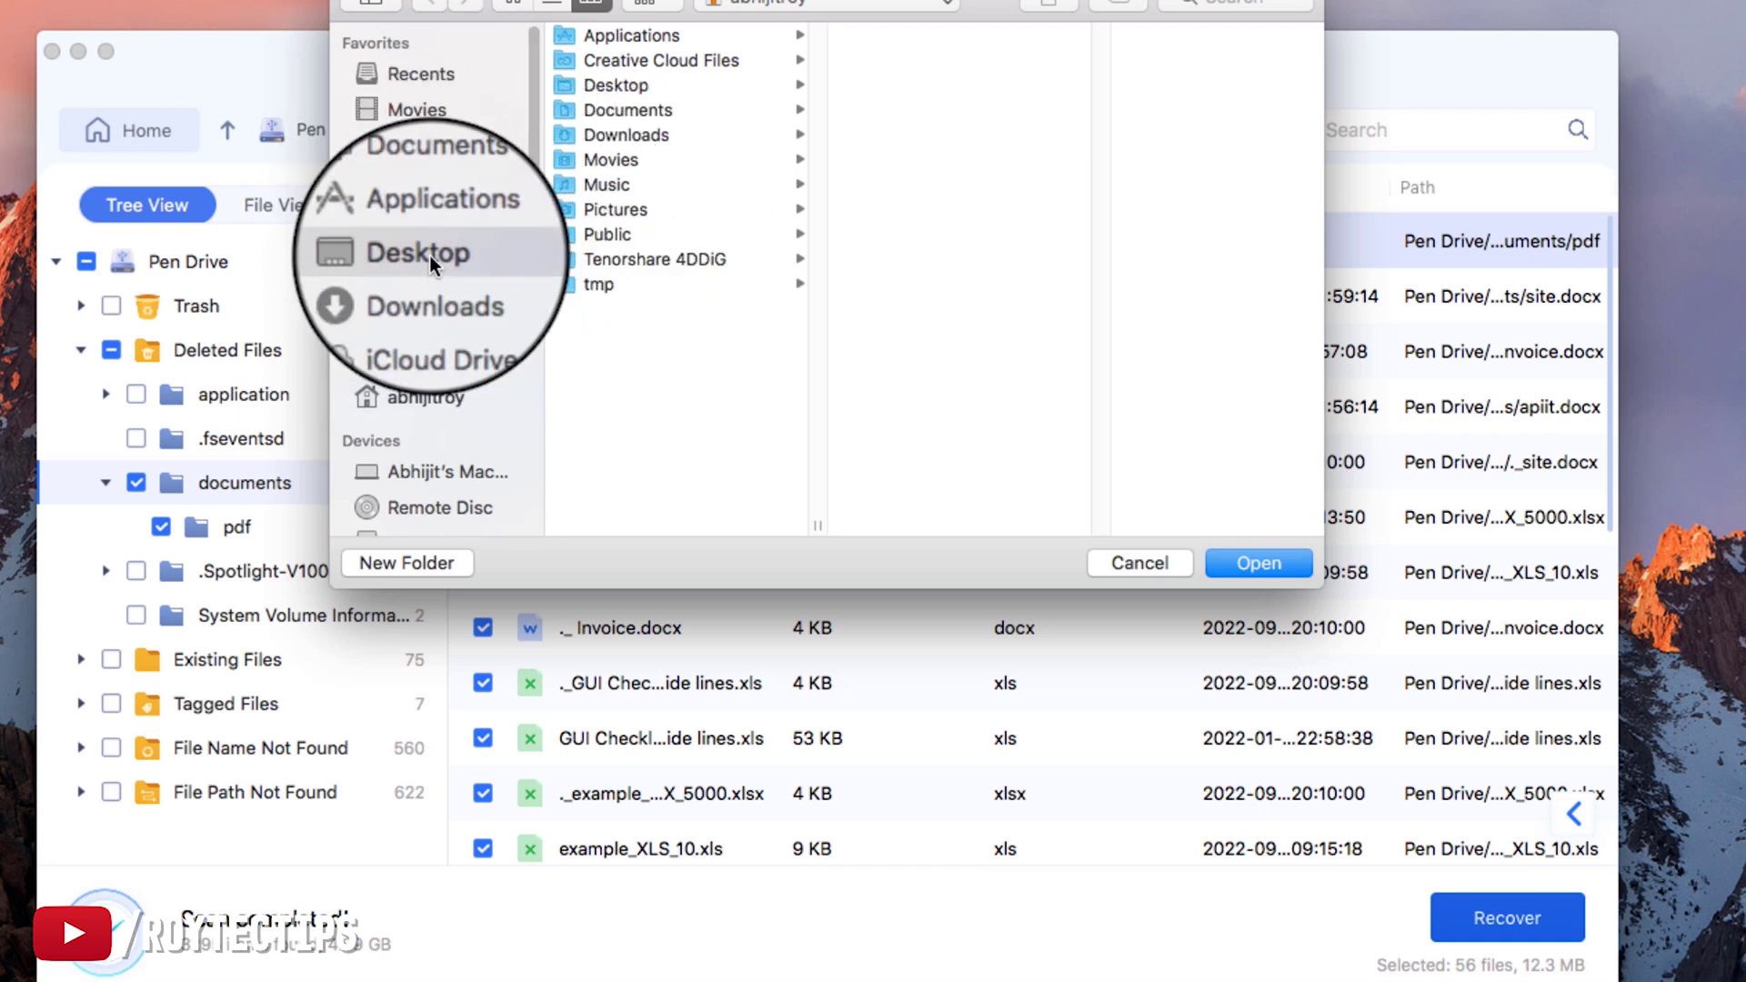
left_click(1246, 570)
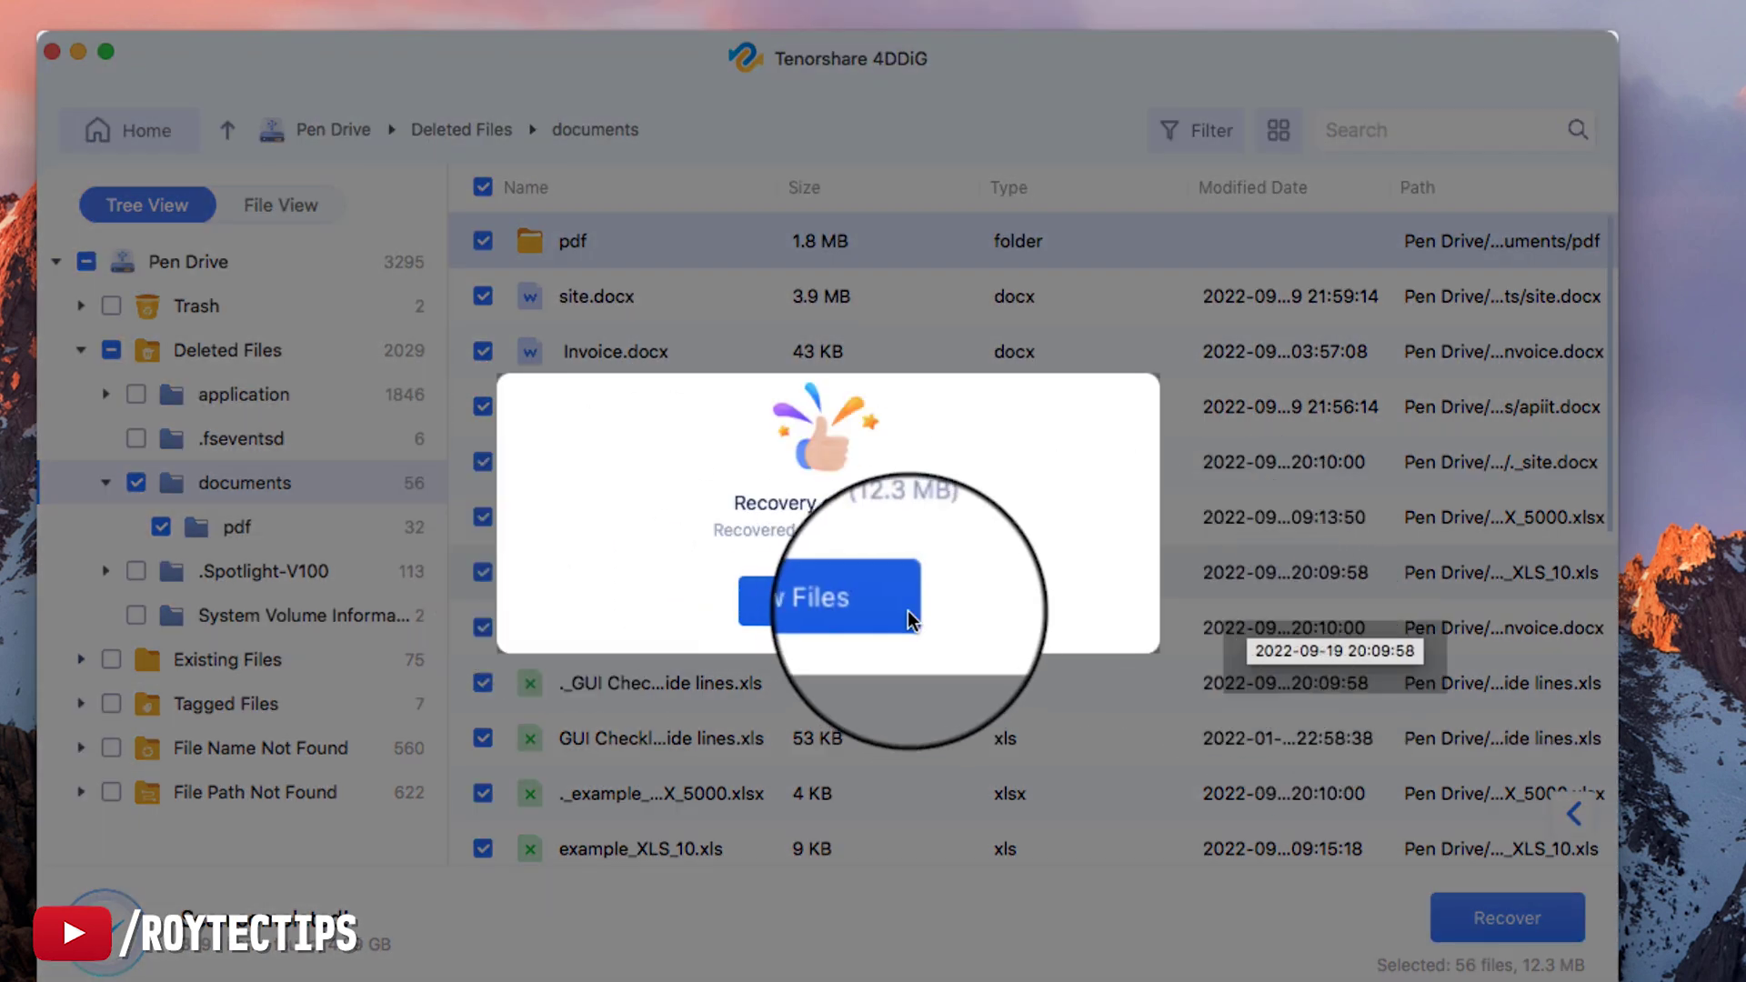
left_click(785, 593)
Browse Tenorshare 4DDiG > Pen Drive > Deleted Files > documents and open example_XLSX_5000.xlsx in Excel.
left_click(108, 477)
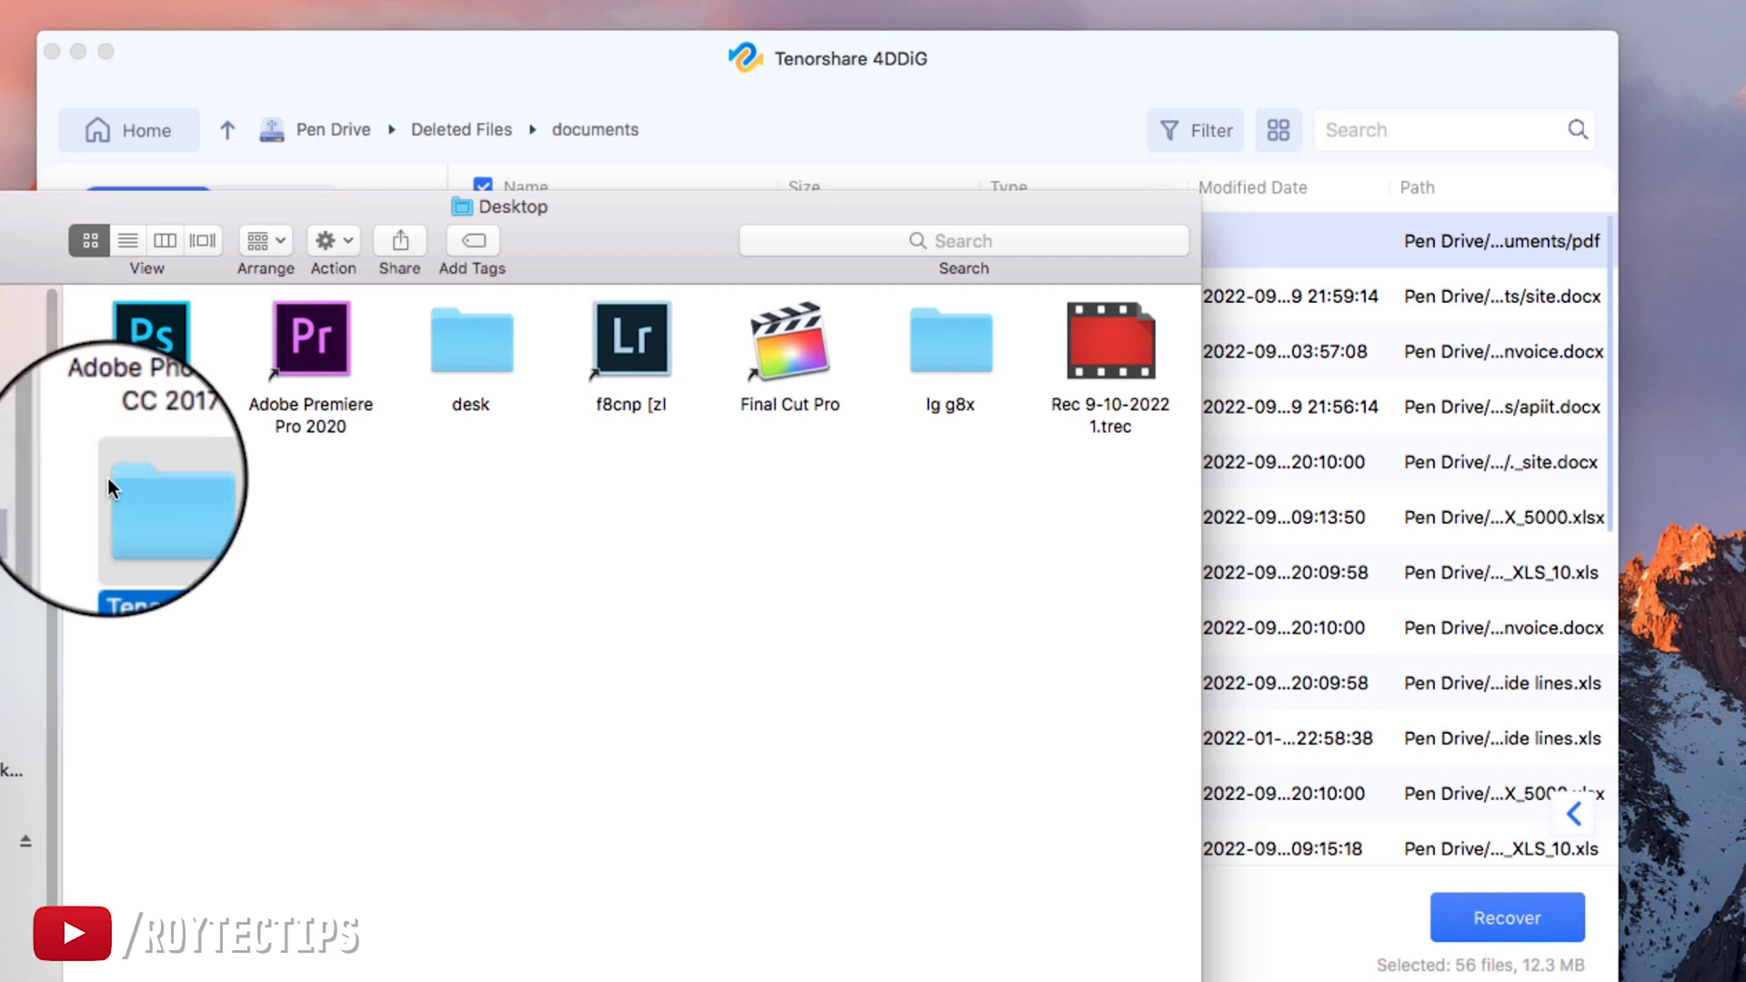
double_click(107, 477)
double_click(138, 351)
double_click(138, 351)
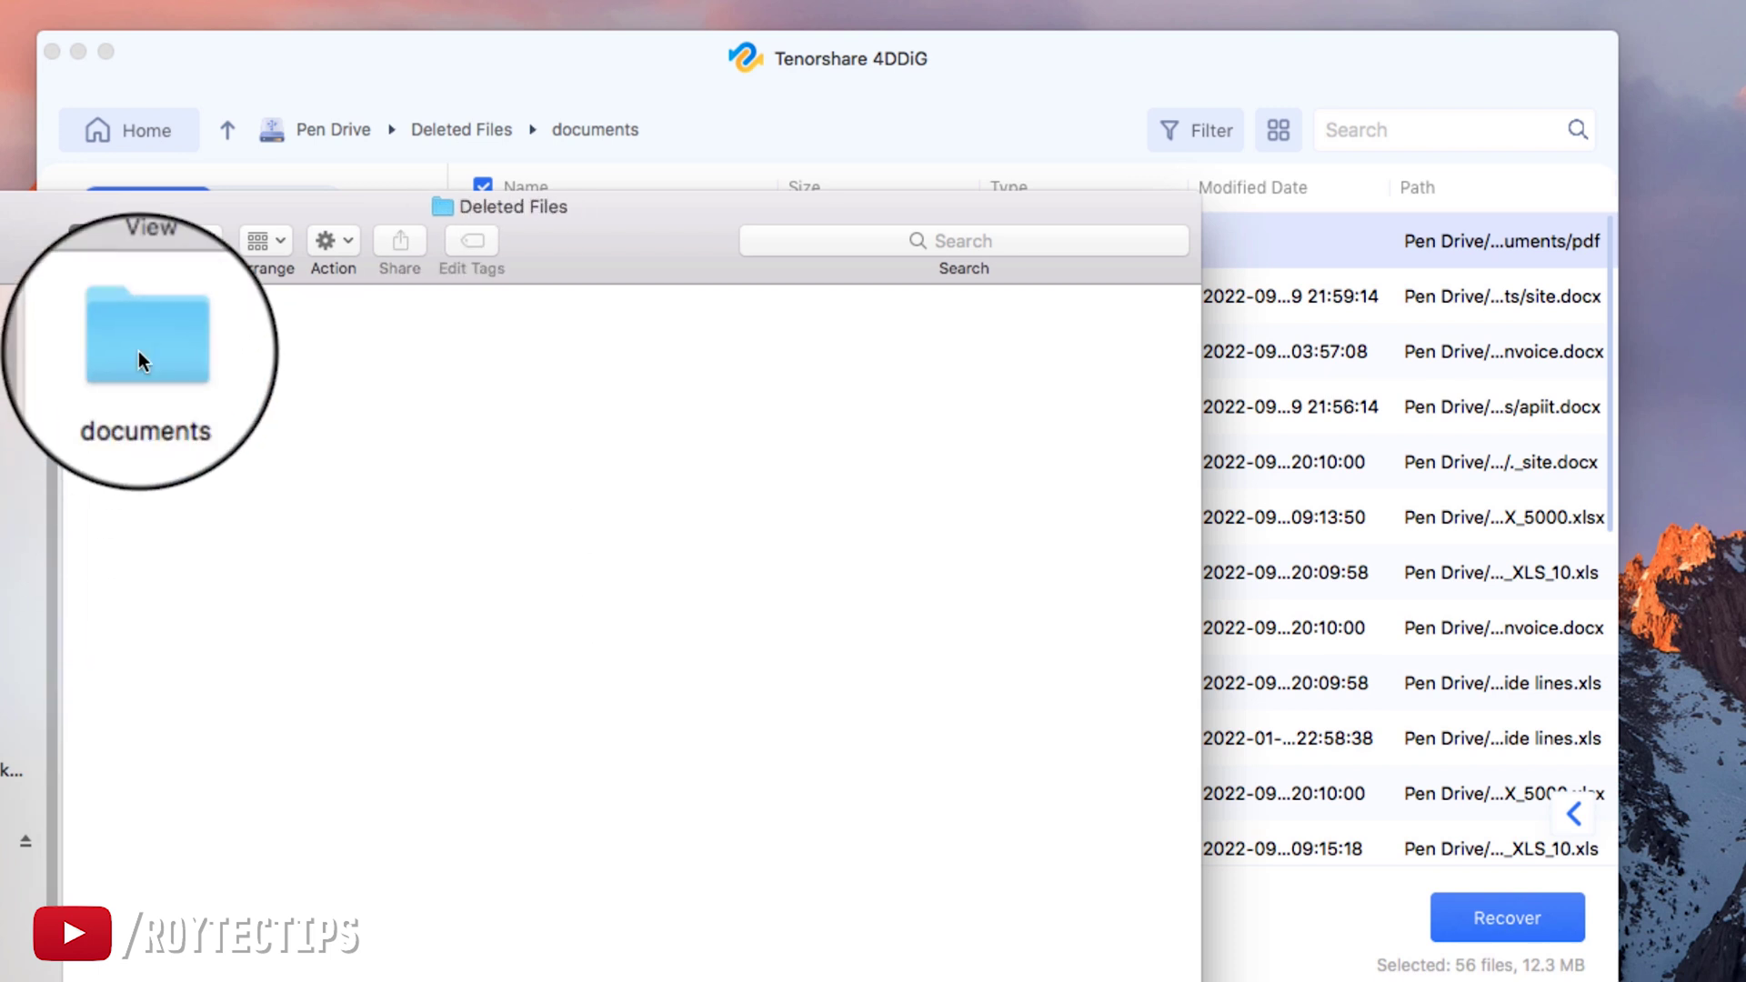
double_click(138, 351)
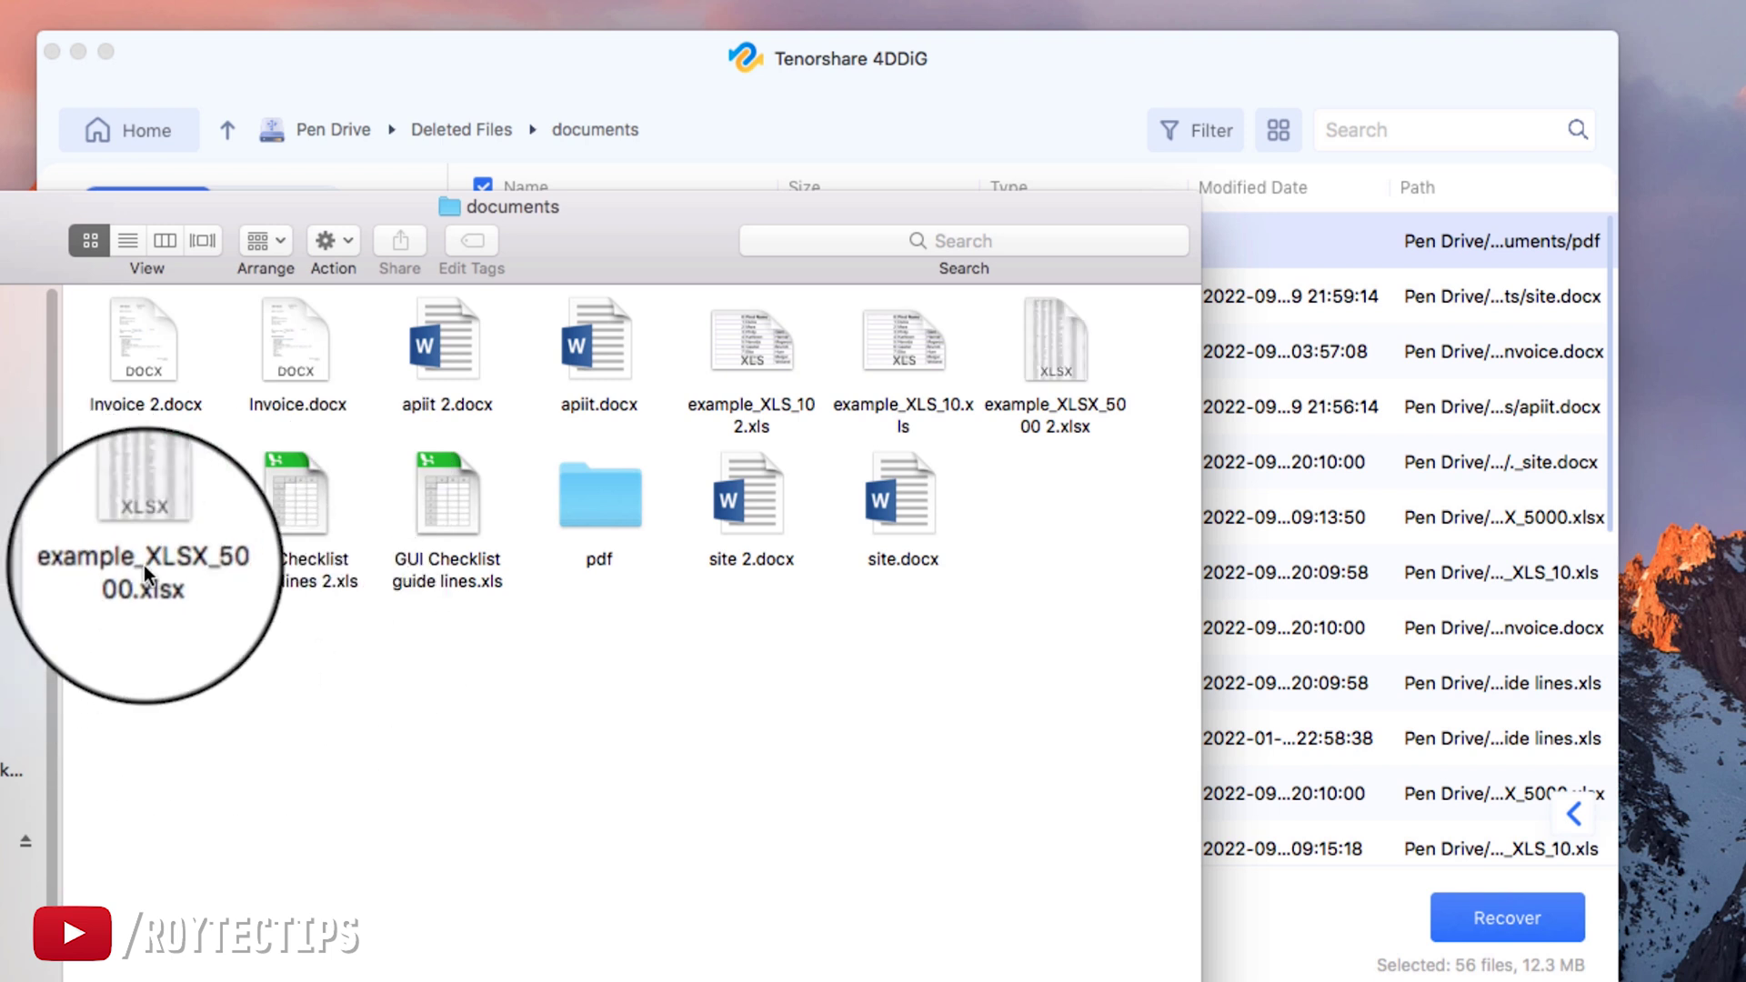
right_click(155, 504)
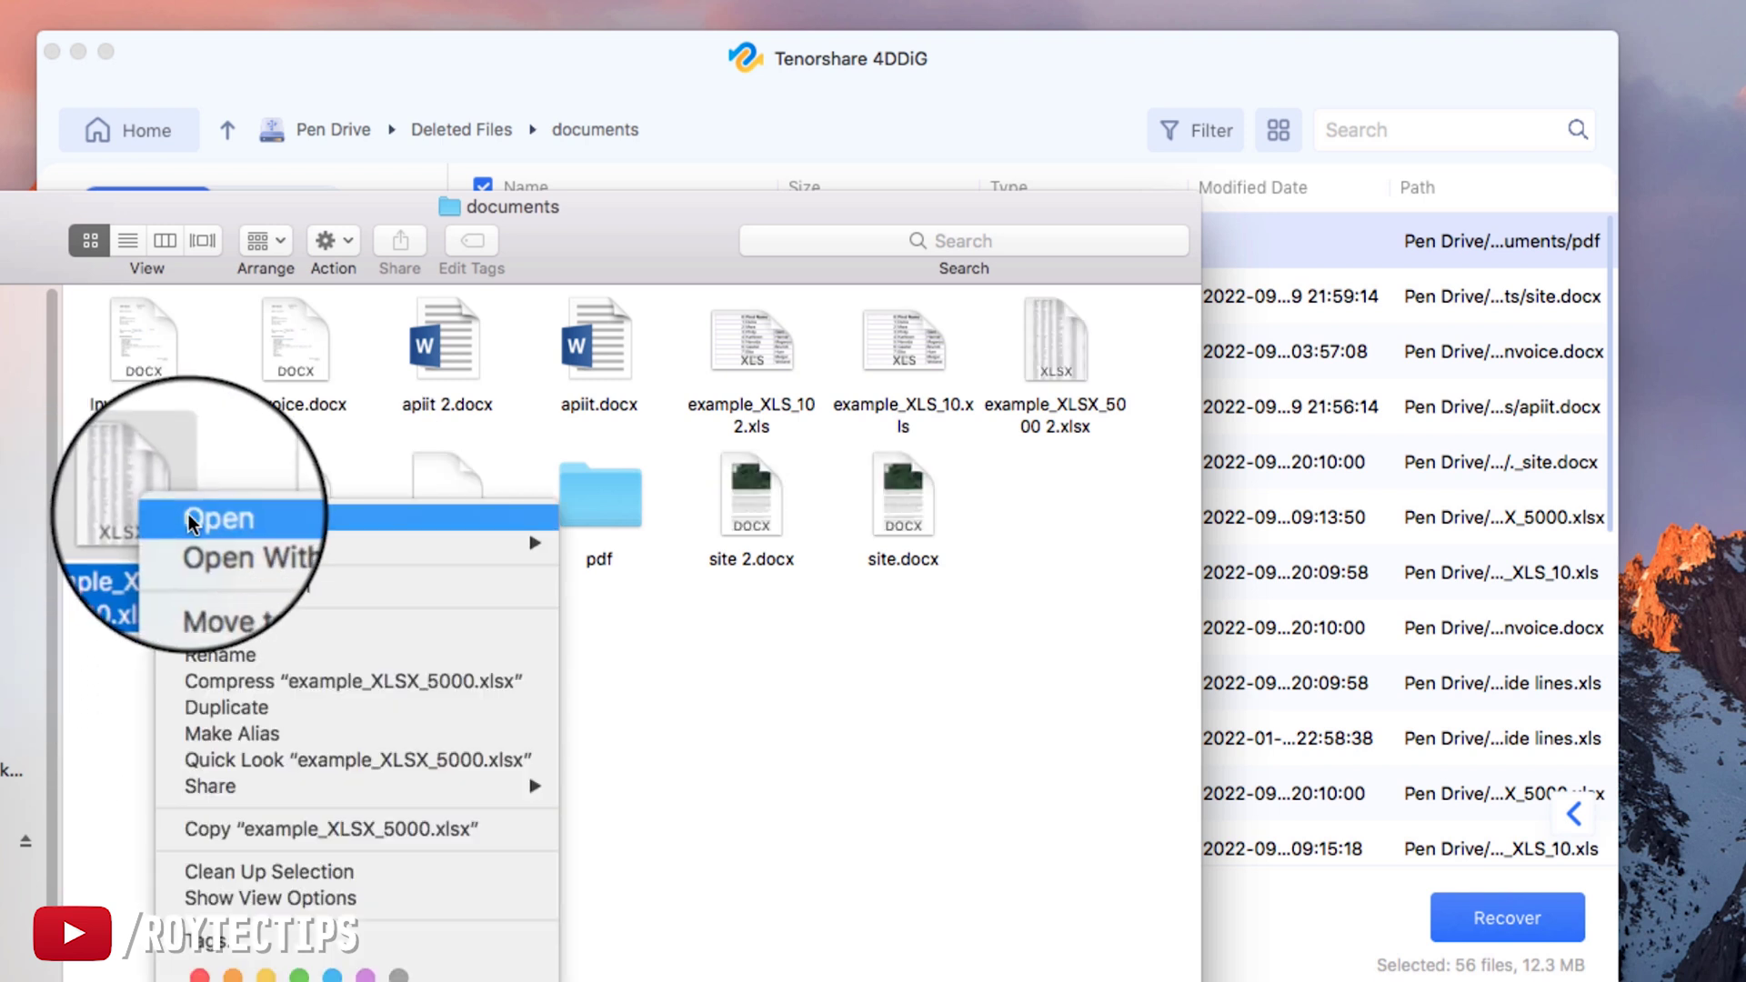
left_click(182, 532)
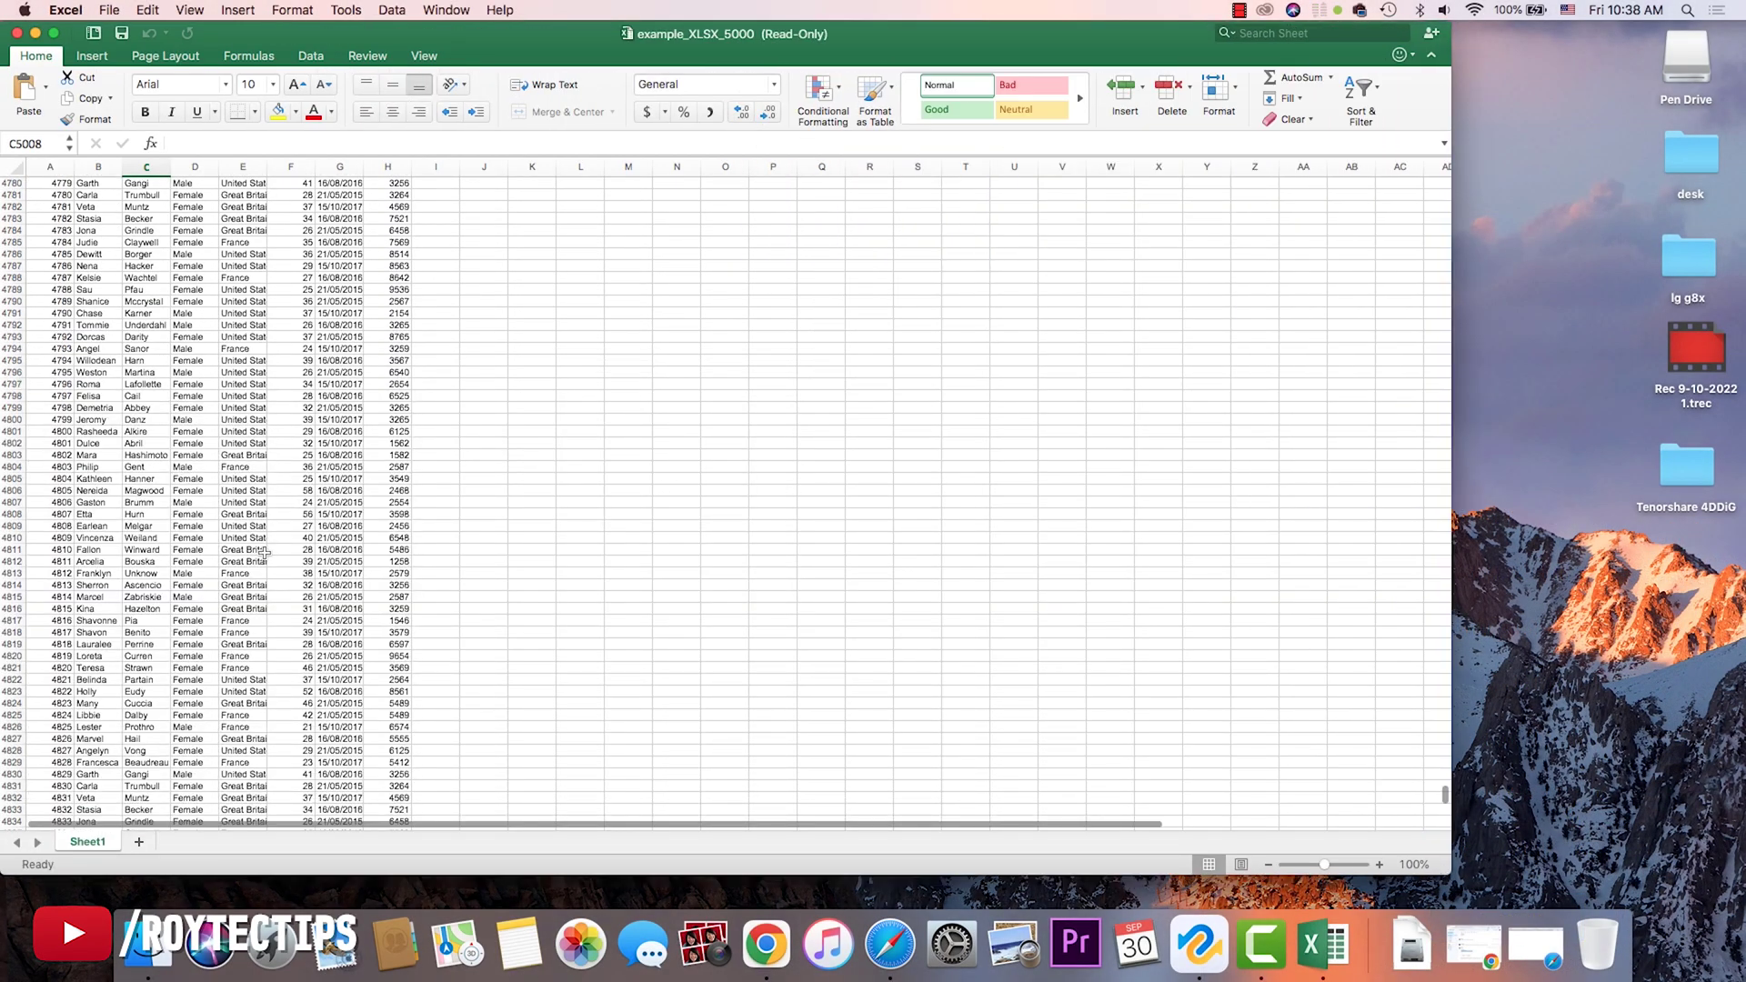
scroll(264, 552, "down", 10)
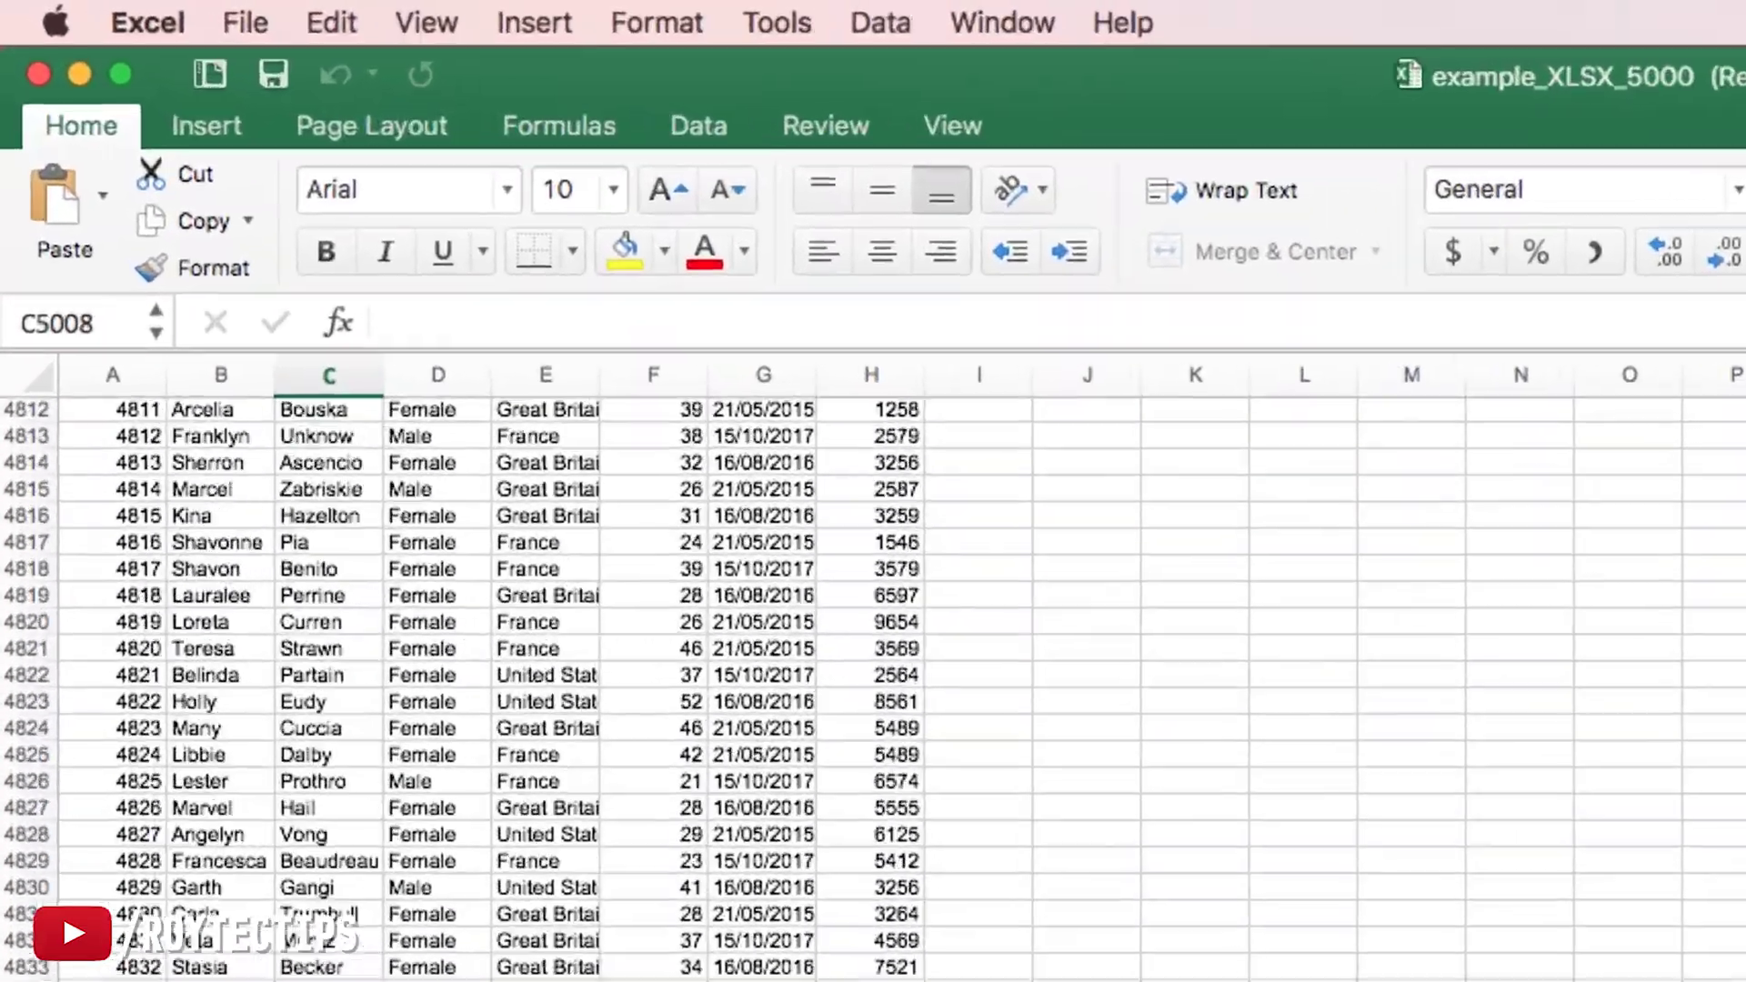
scroll(606, 819, "up", 20)
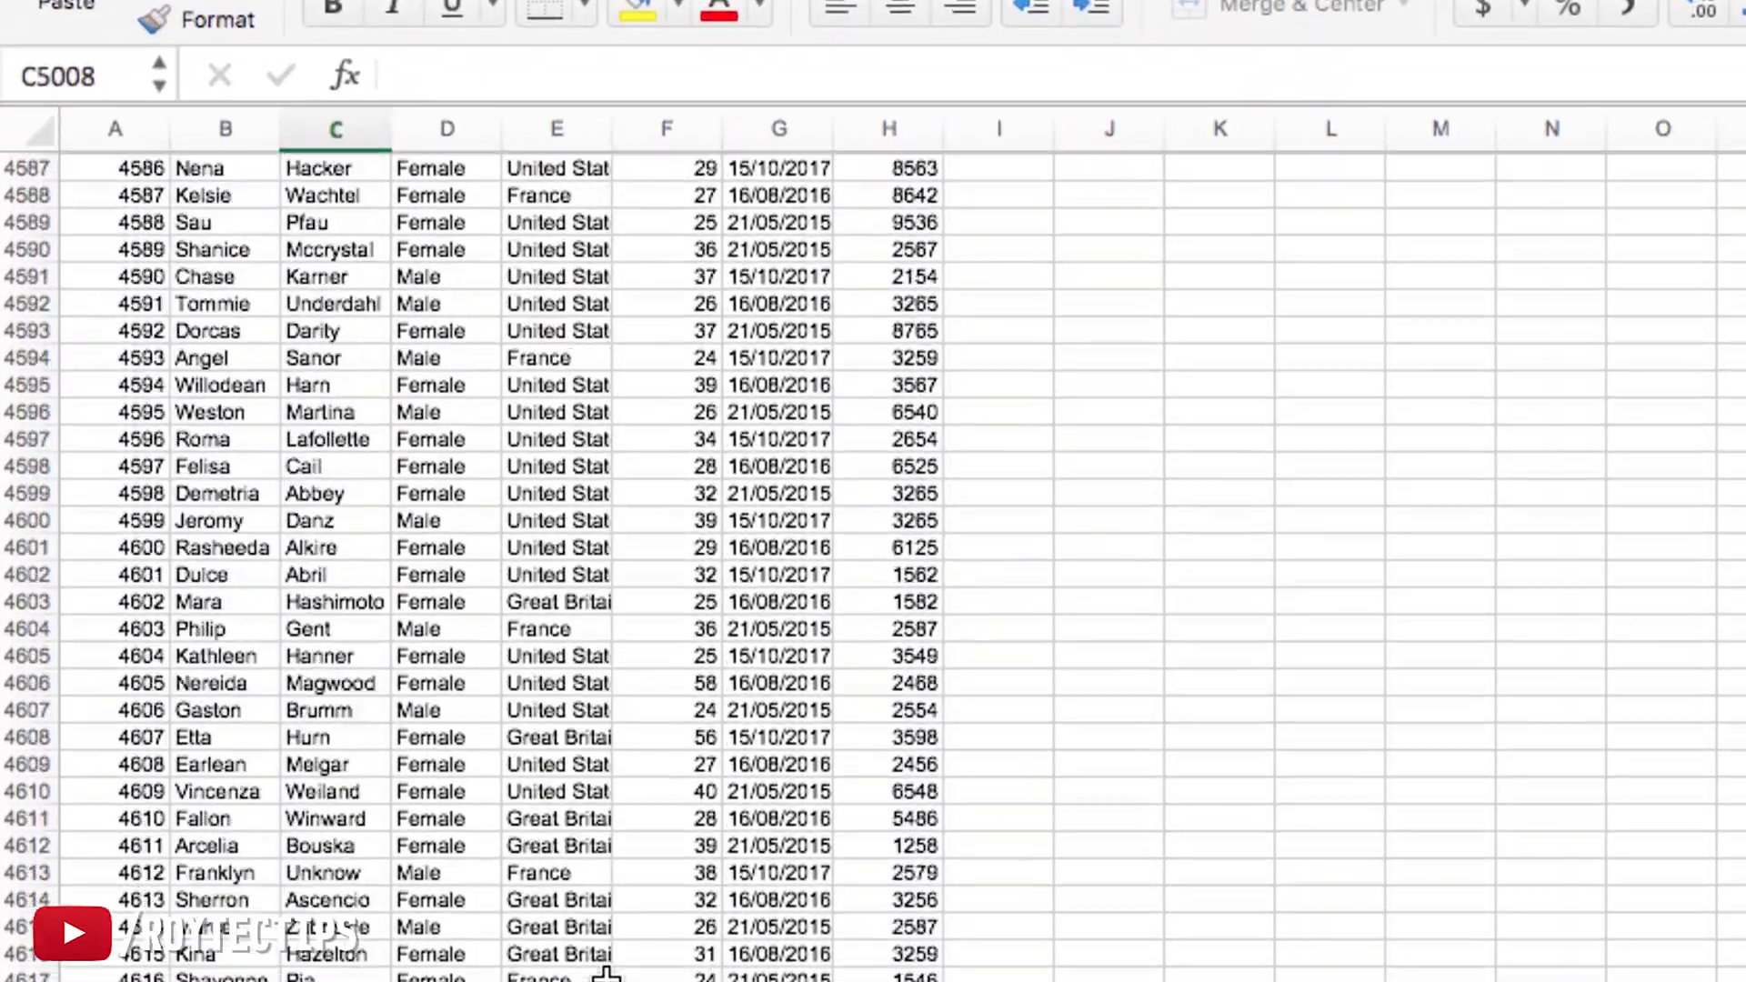
scroll(606, 973, "up", 20)
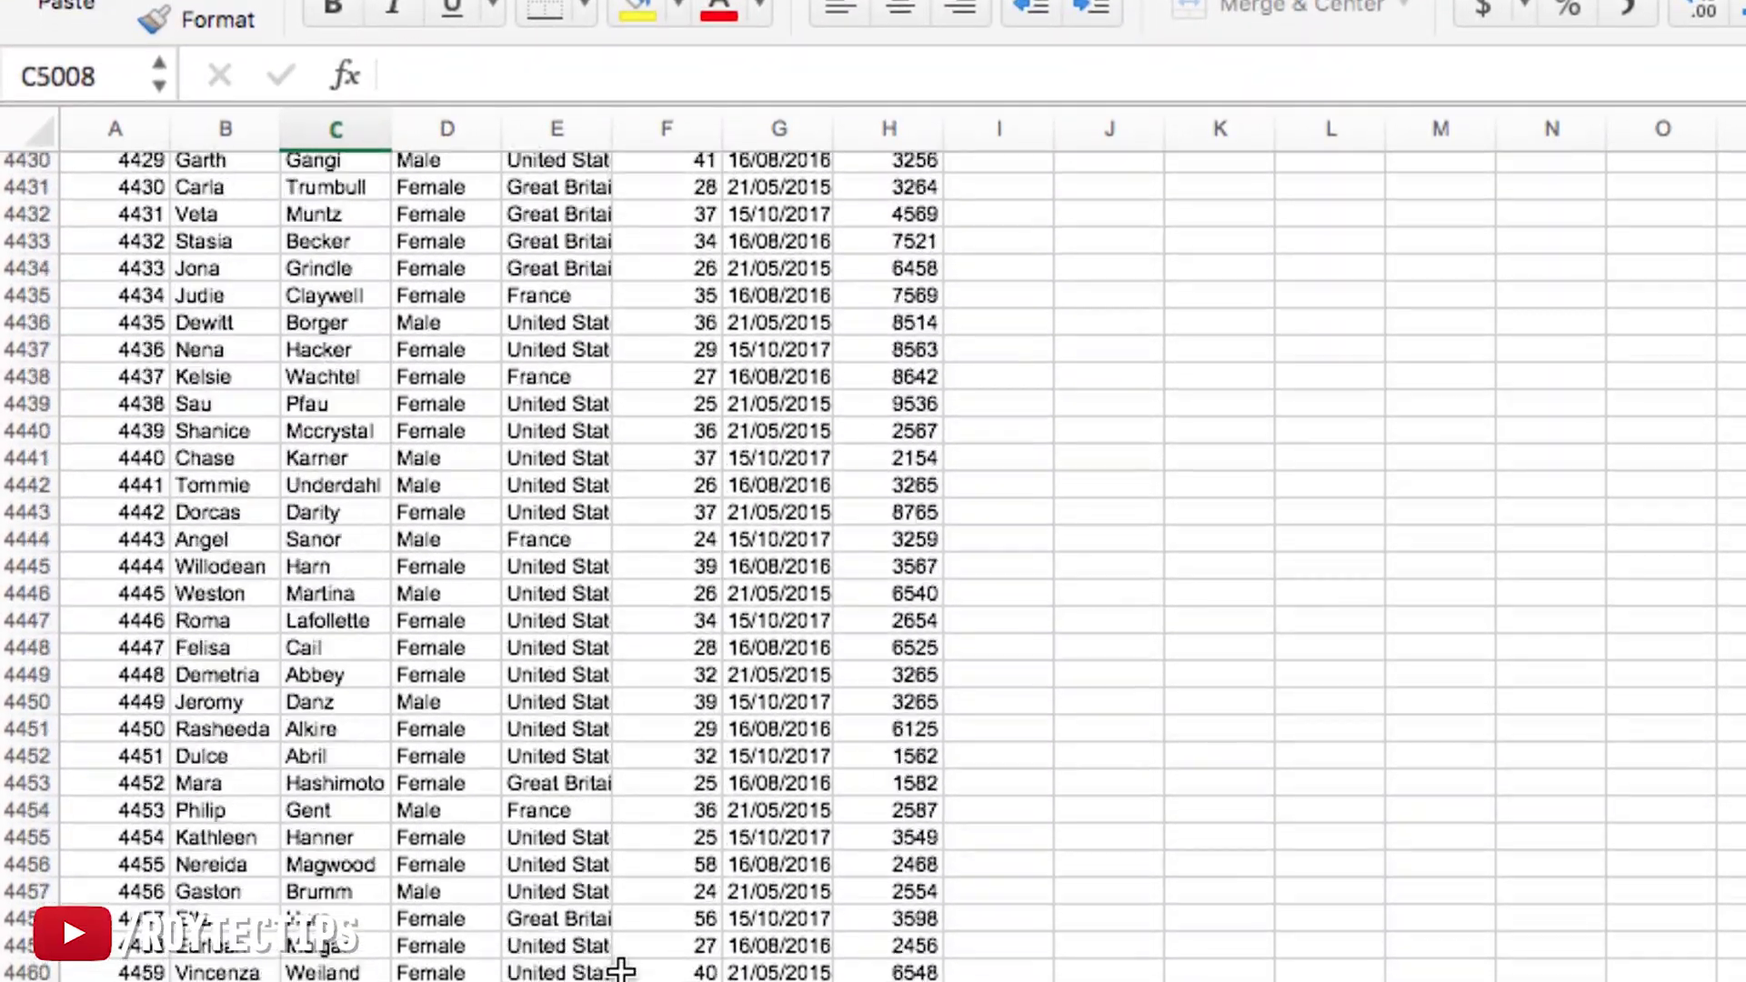
scroll(621, 969, "up", 15)
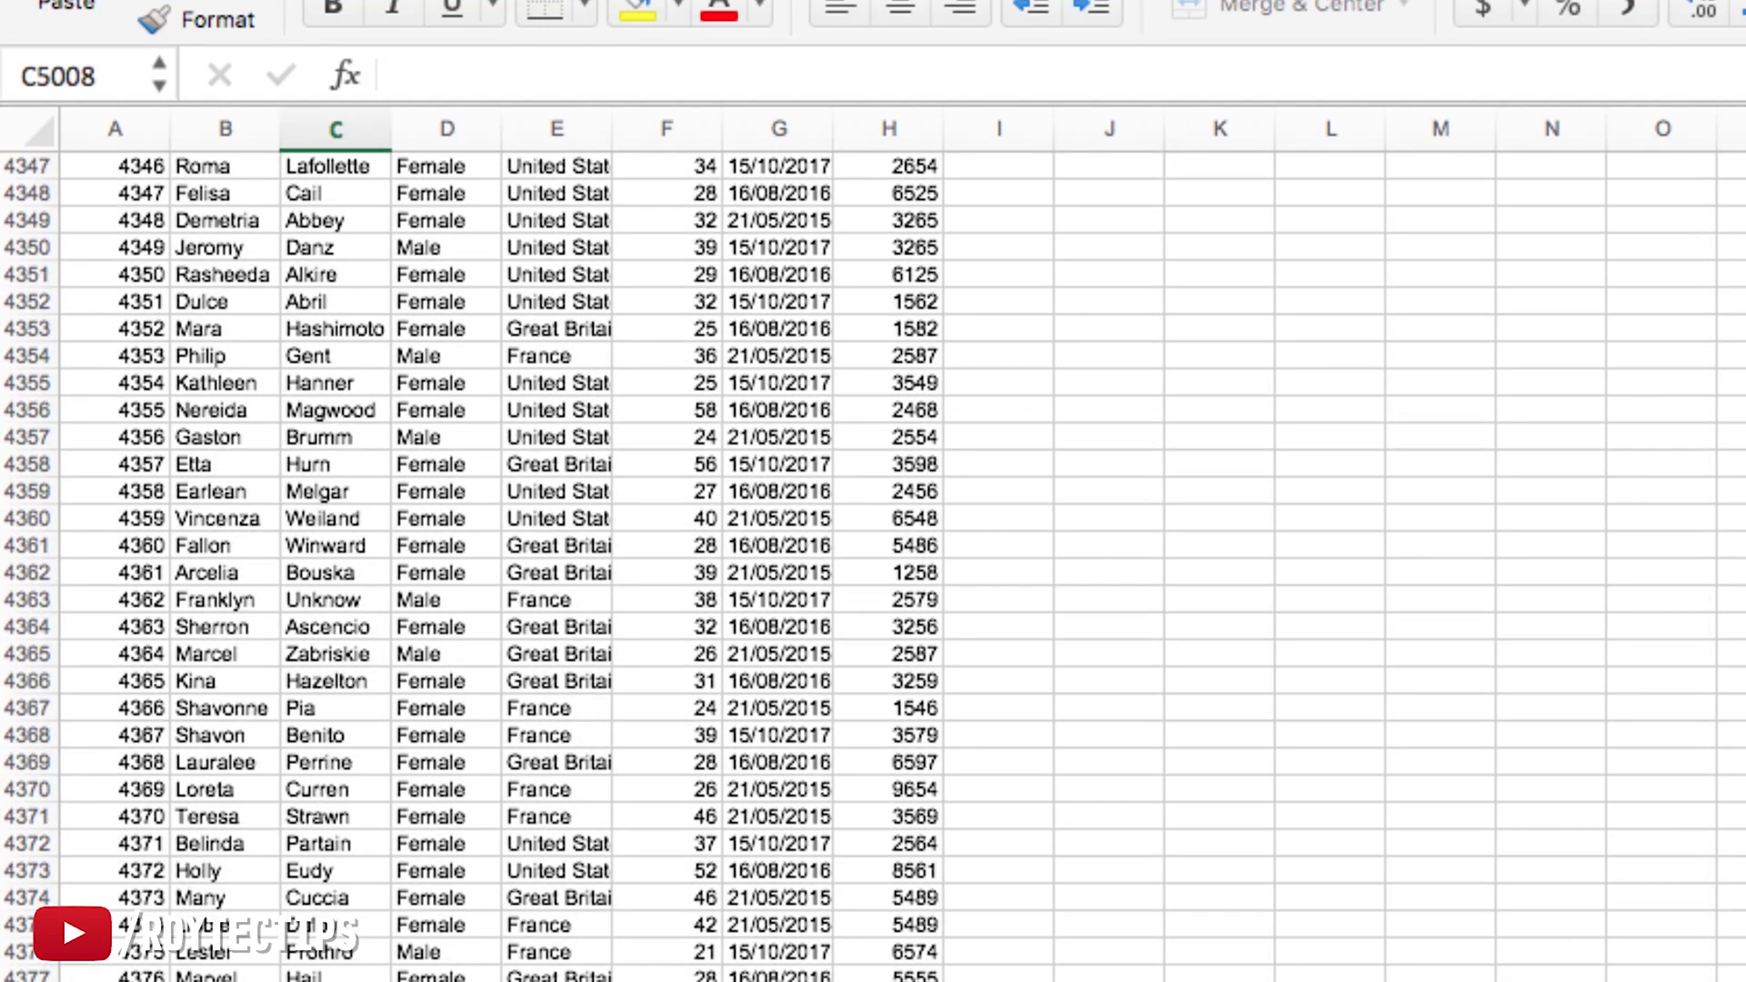
scroll(472, 568, "up", 20)
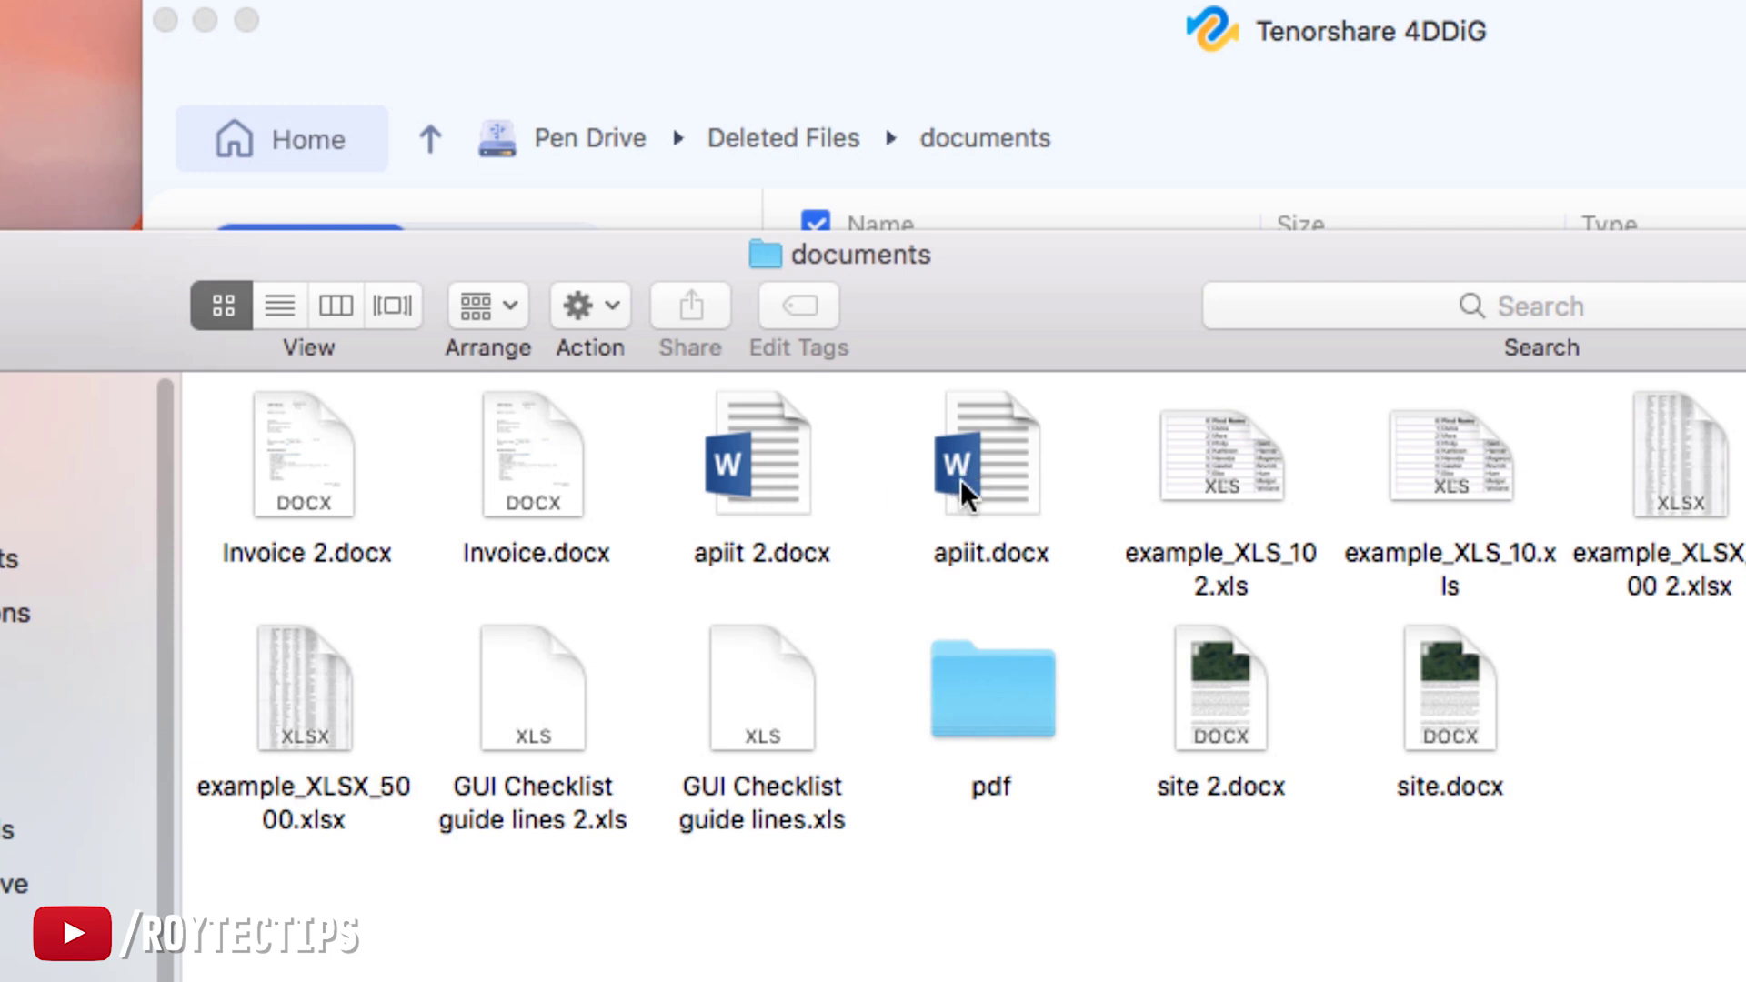
Open the recovered apiit.docx in Word, scroll through its pages, then close it.
right_click(998, 475)
key("Escape")
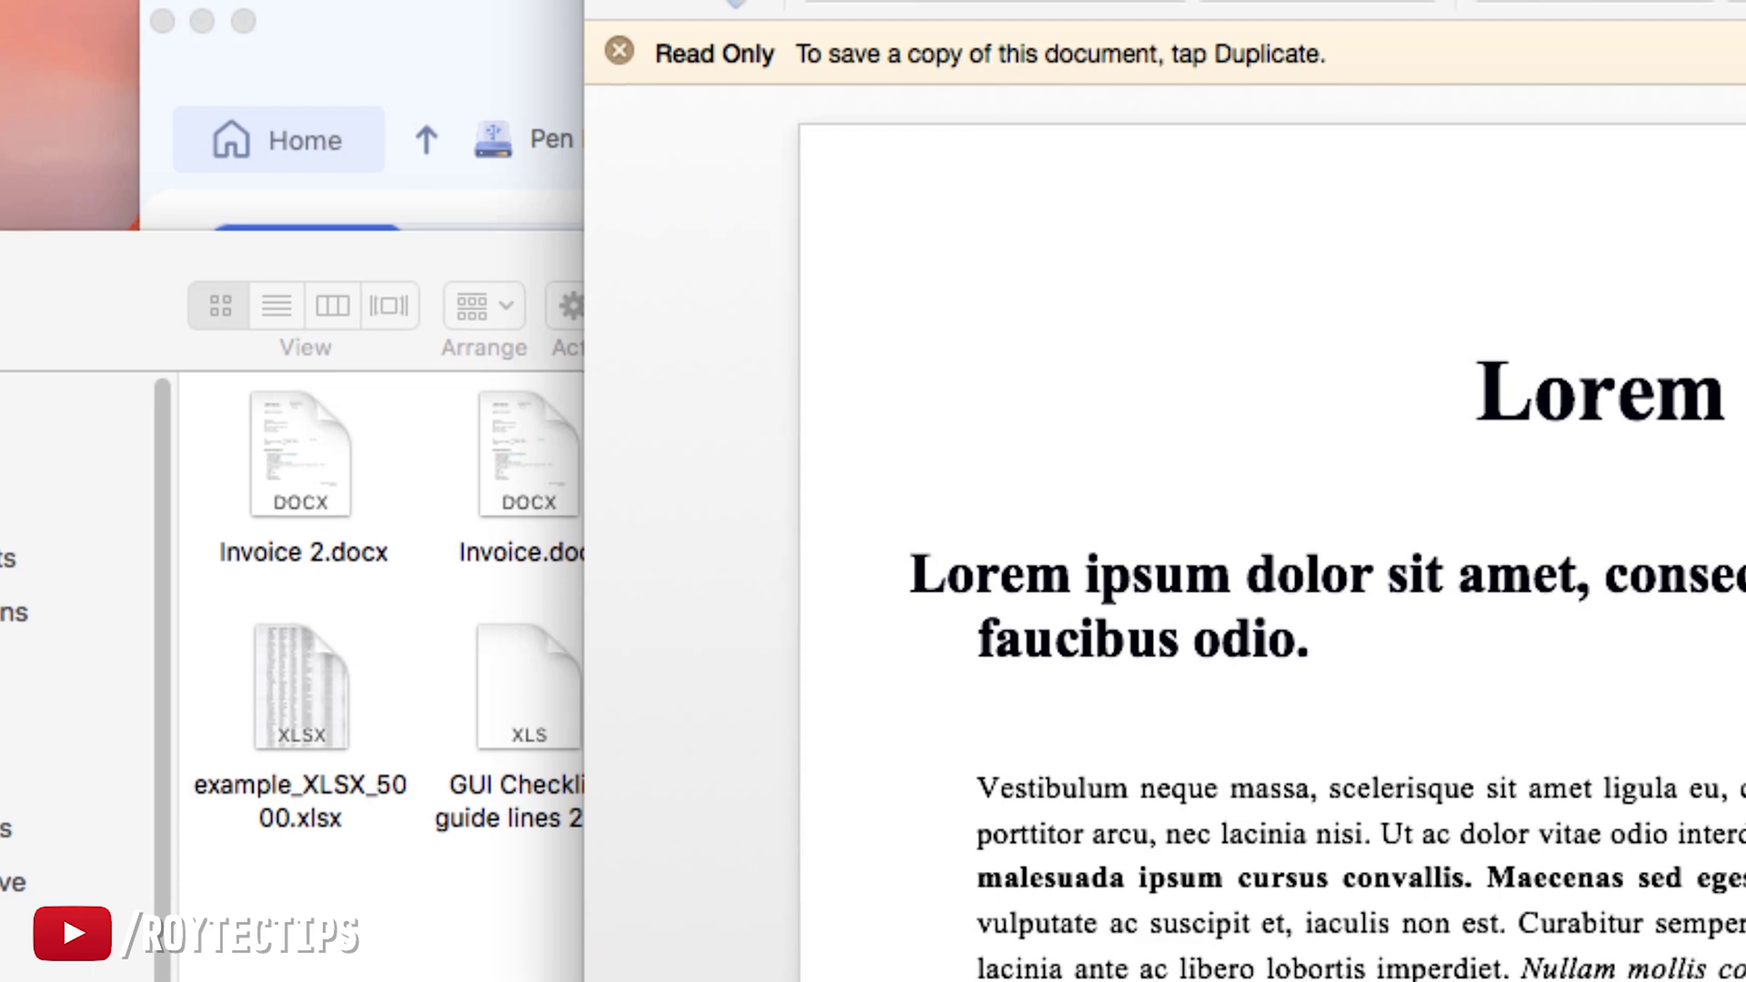
scroll(900, 553, "down", 15)
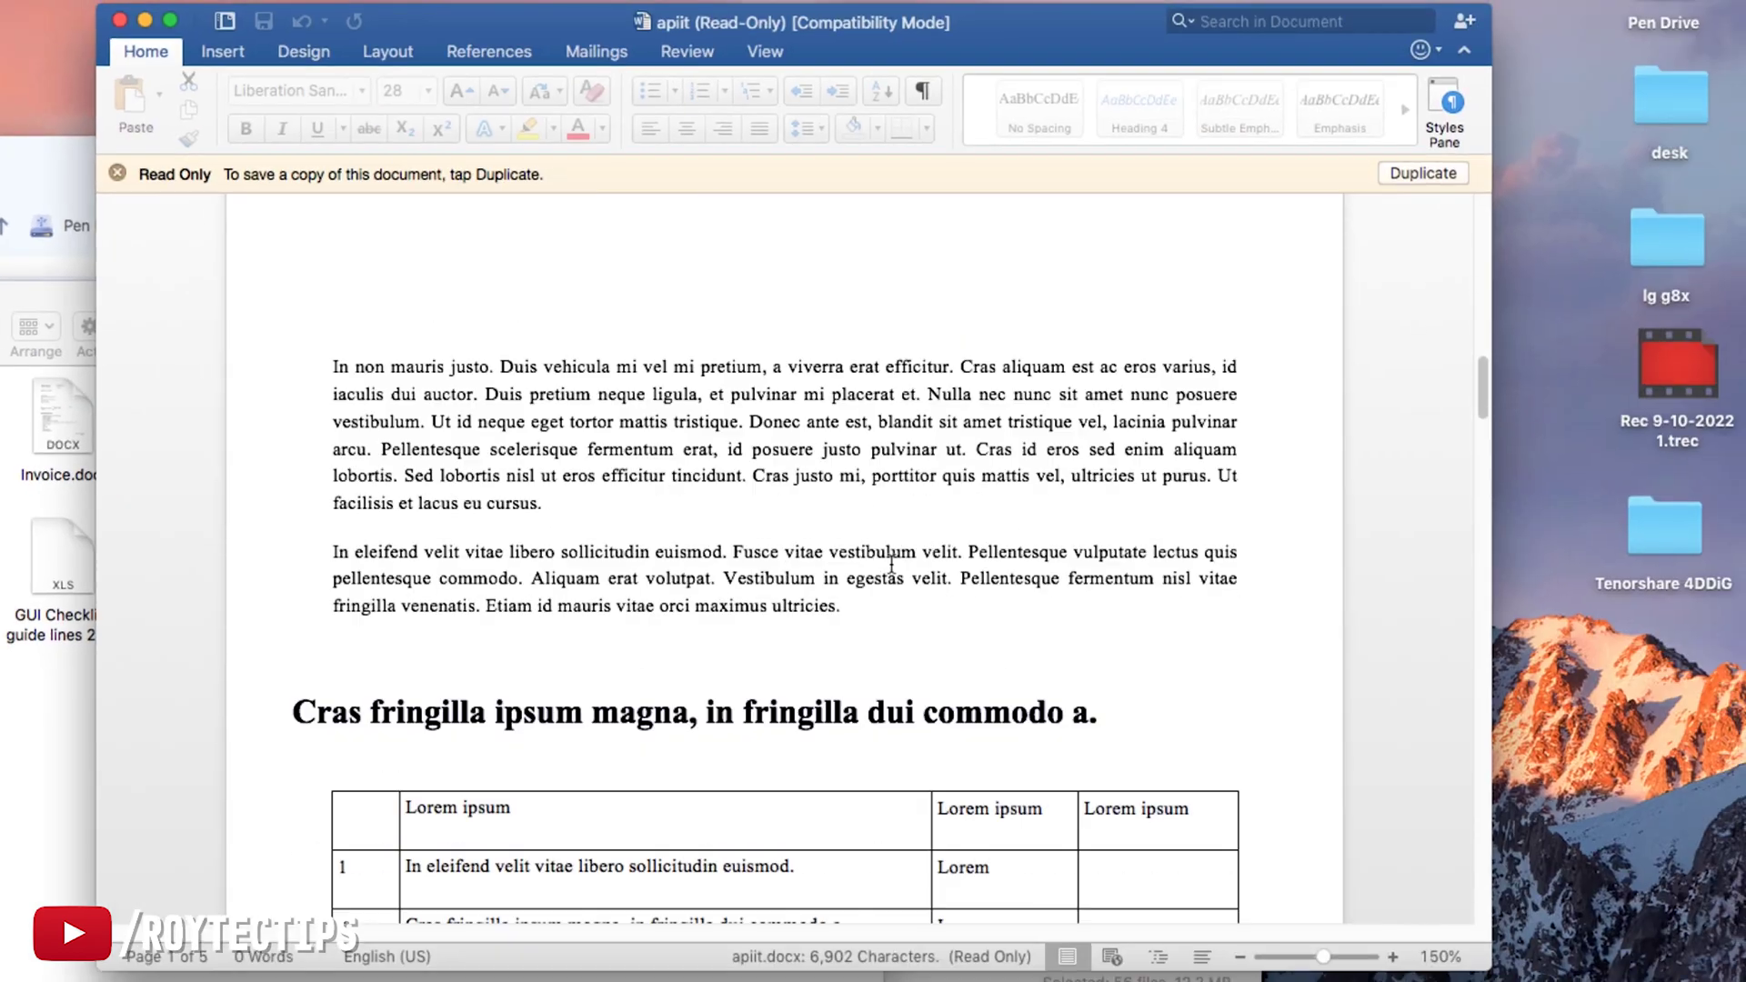
scroll(900, 553, "down", 10)
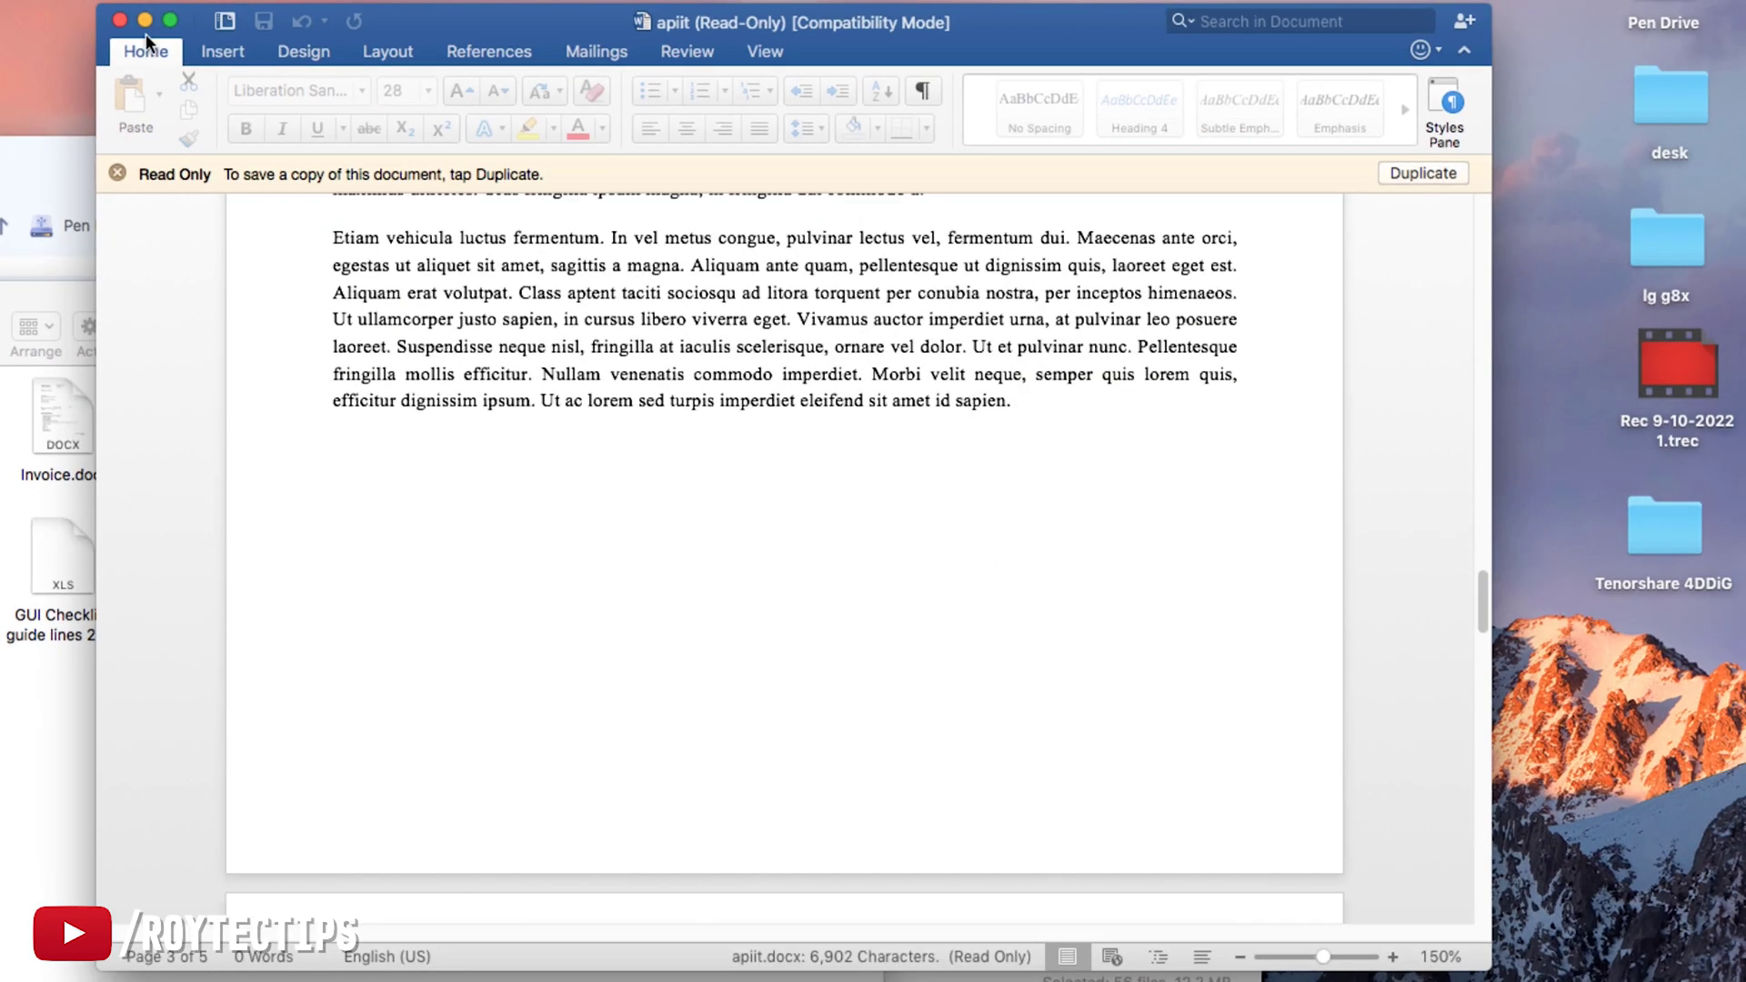
left_click(120, 20)
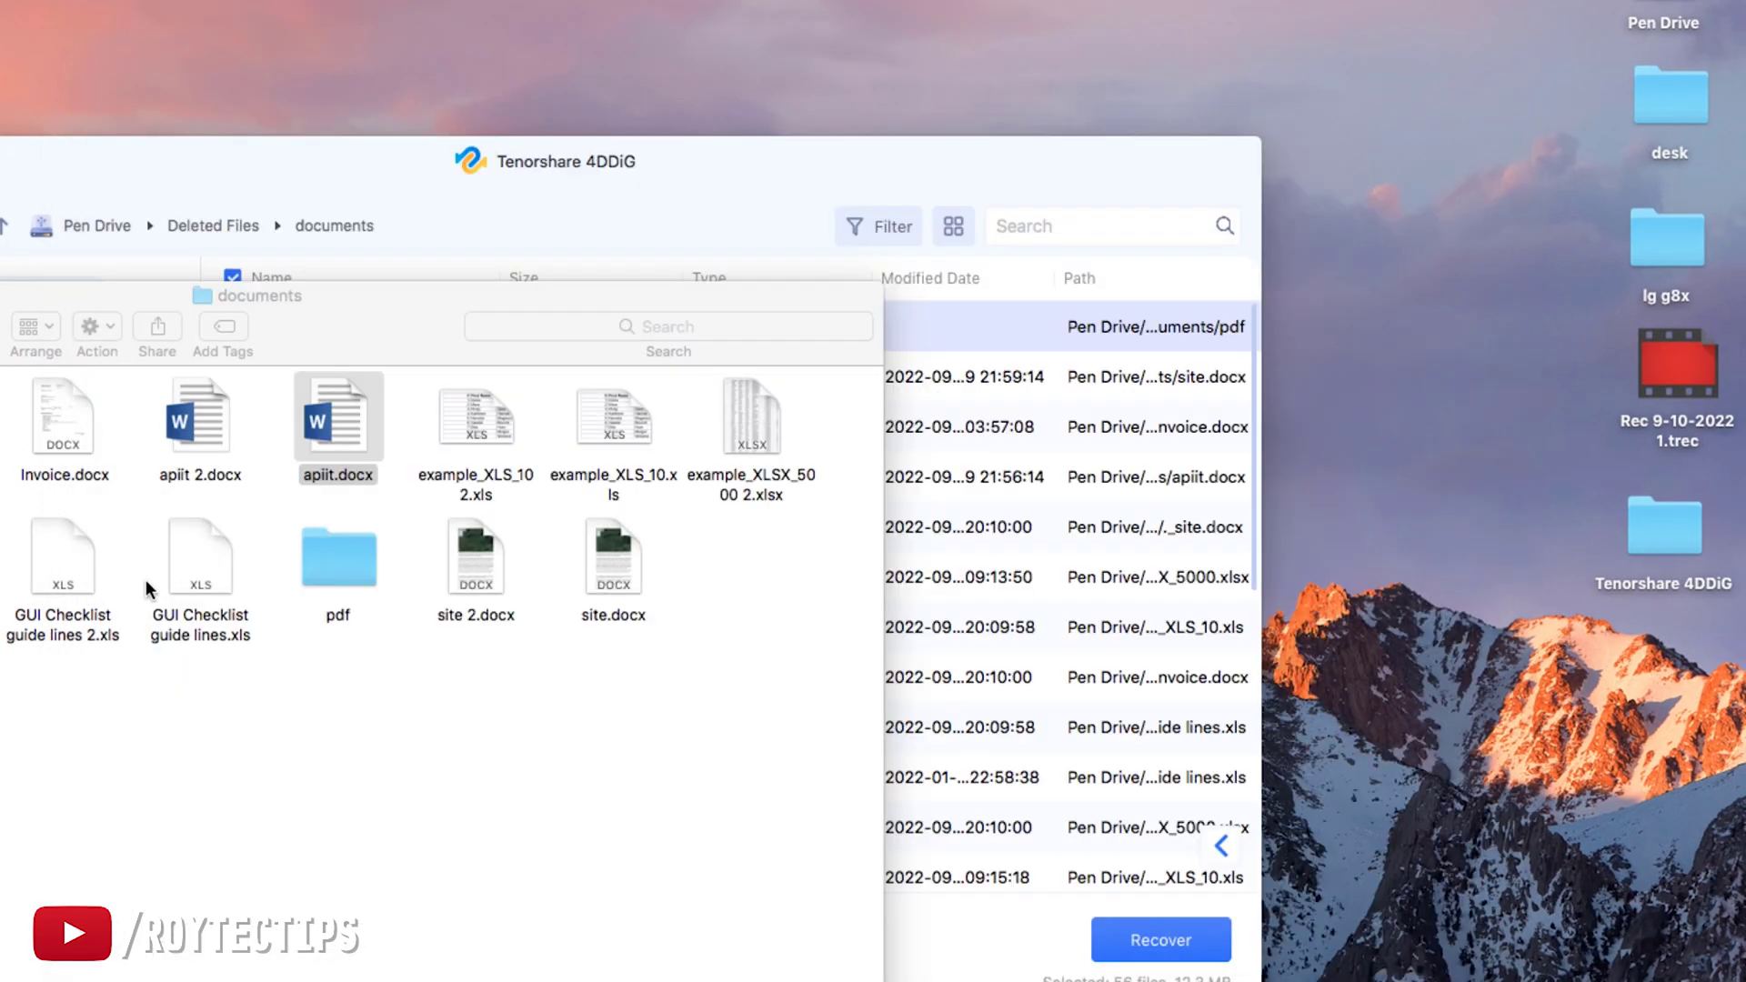
In the recovered pdf folder, try a PDF that fails to open, then dismiss the error and close the empty Acrobat window.
double_click(330, 565)
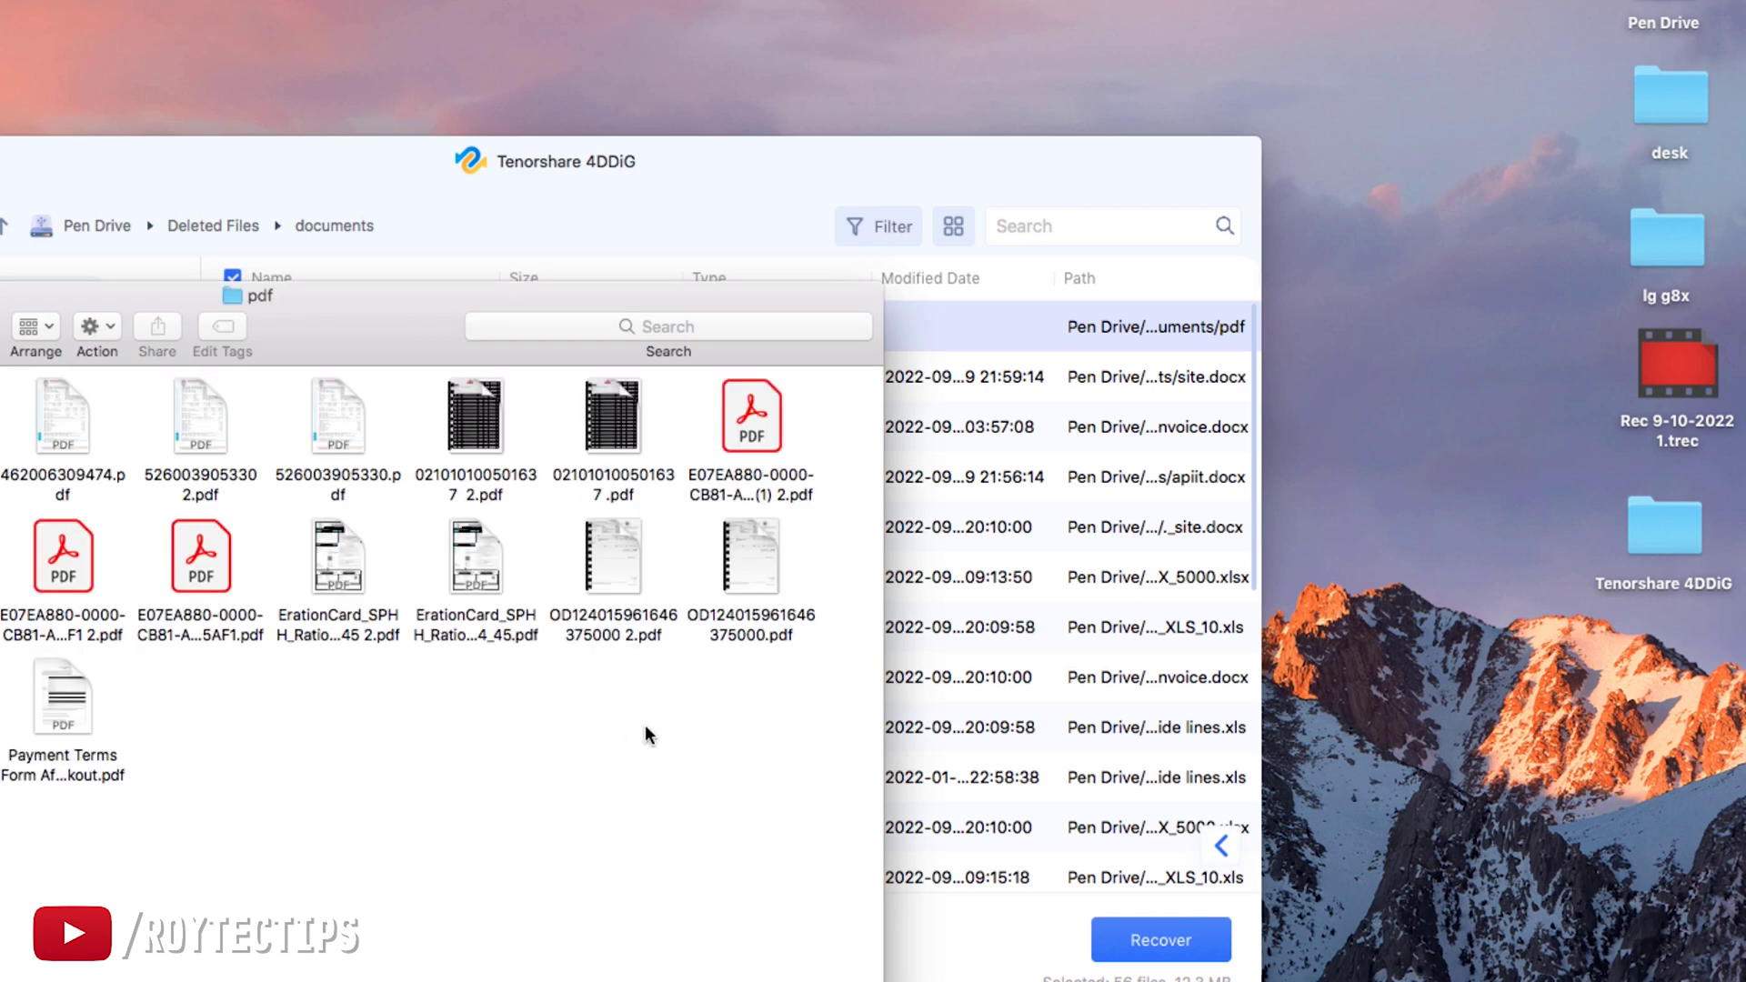
double_click(200, 557)
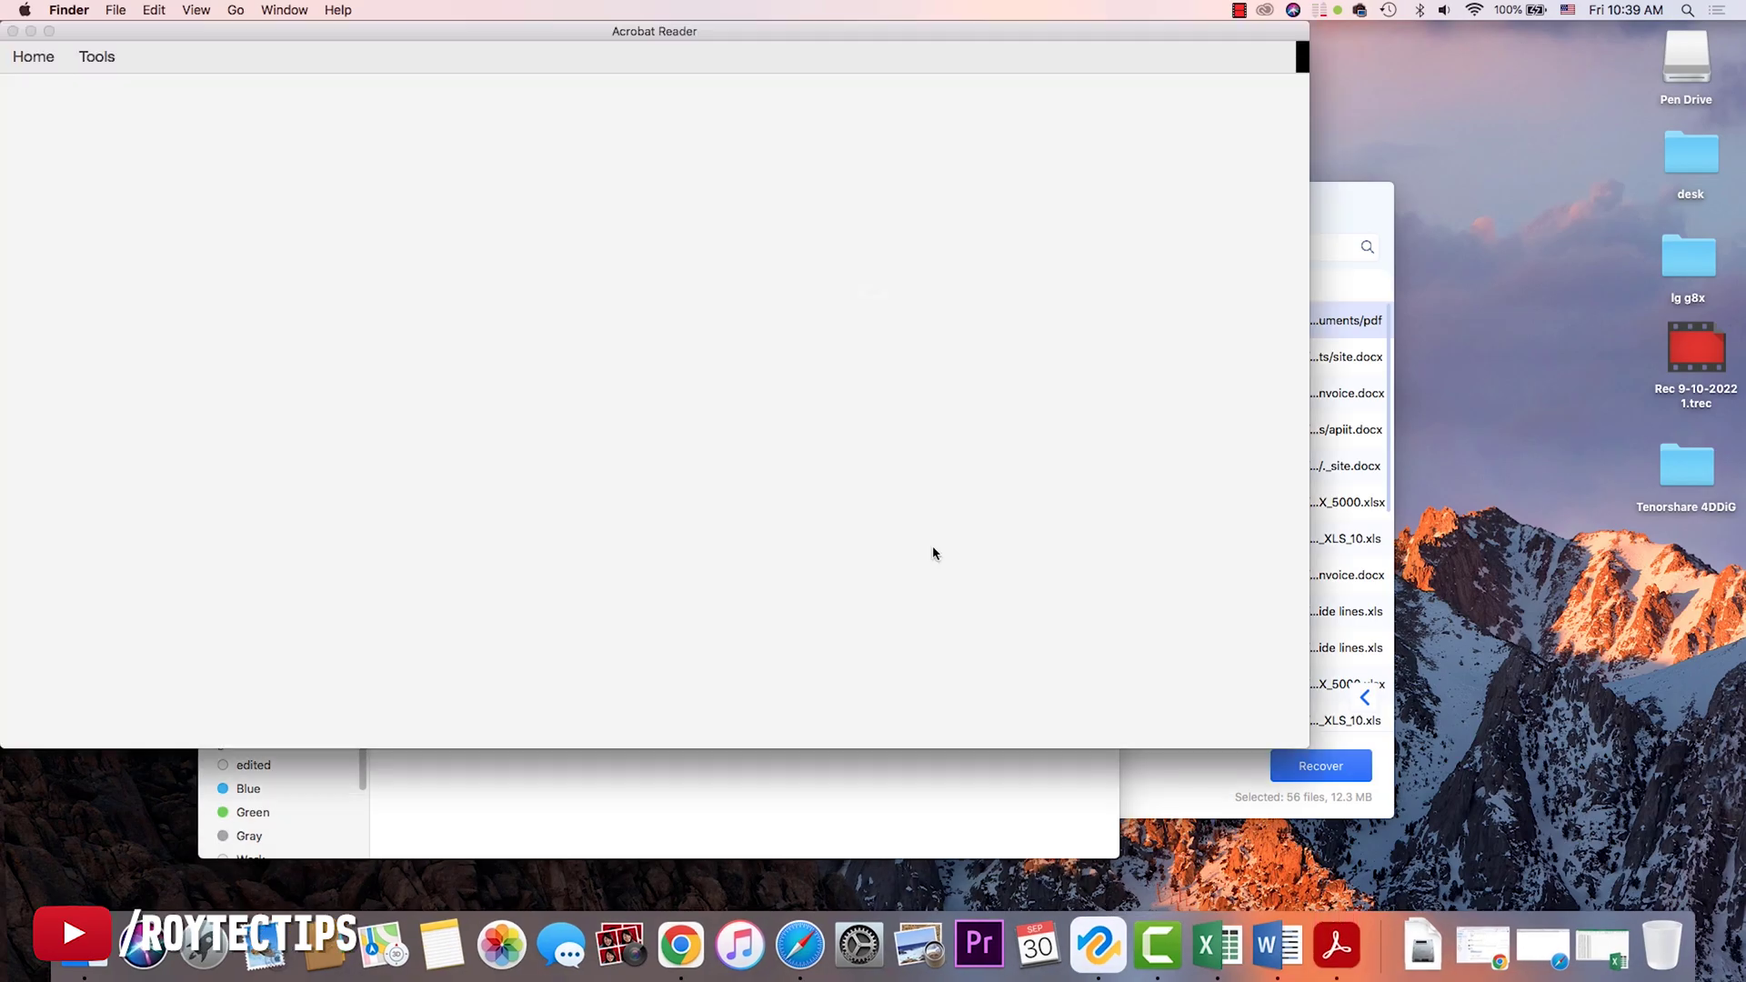
left_click(1004, 361)
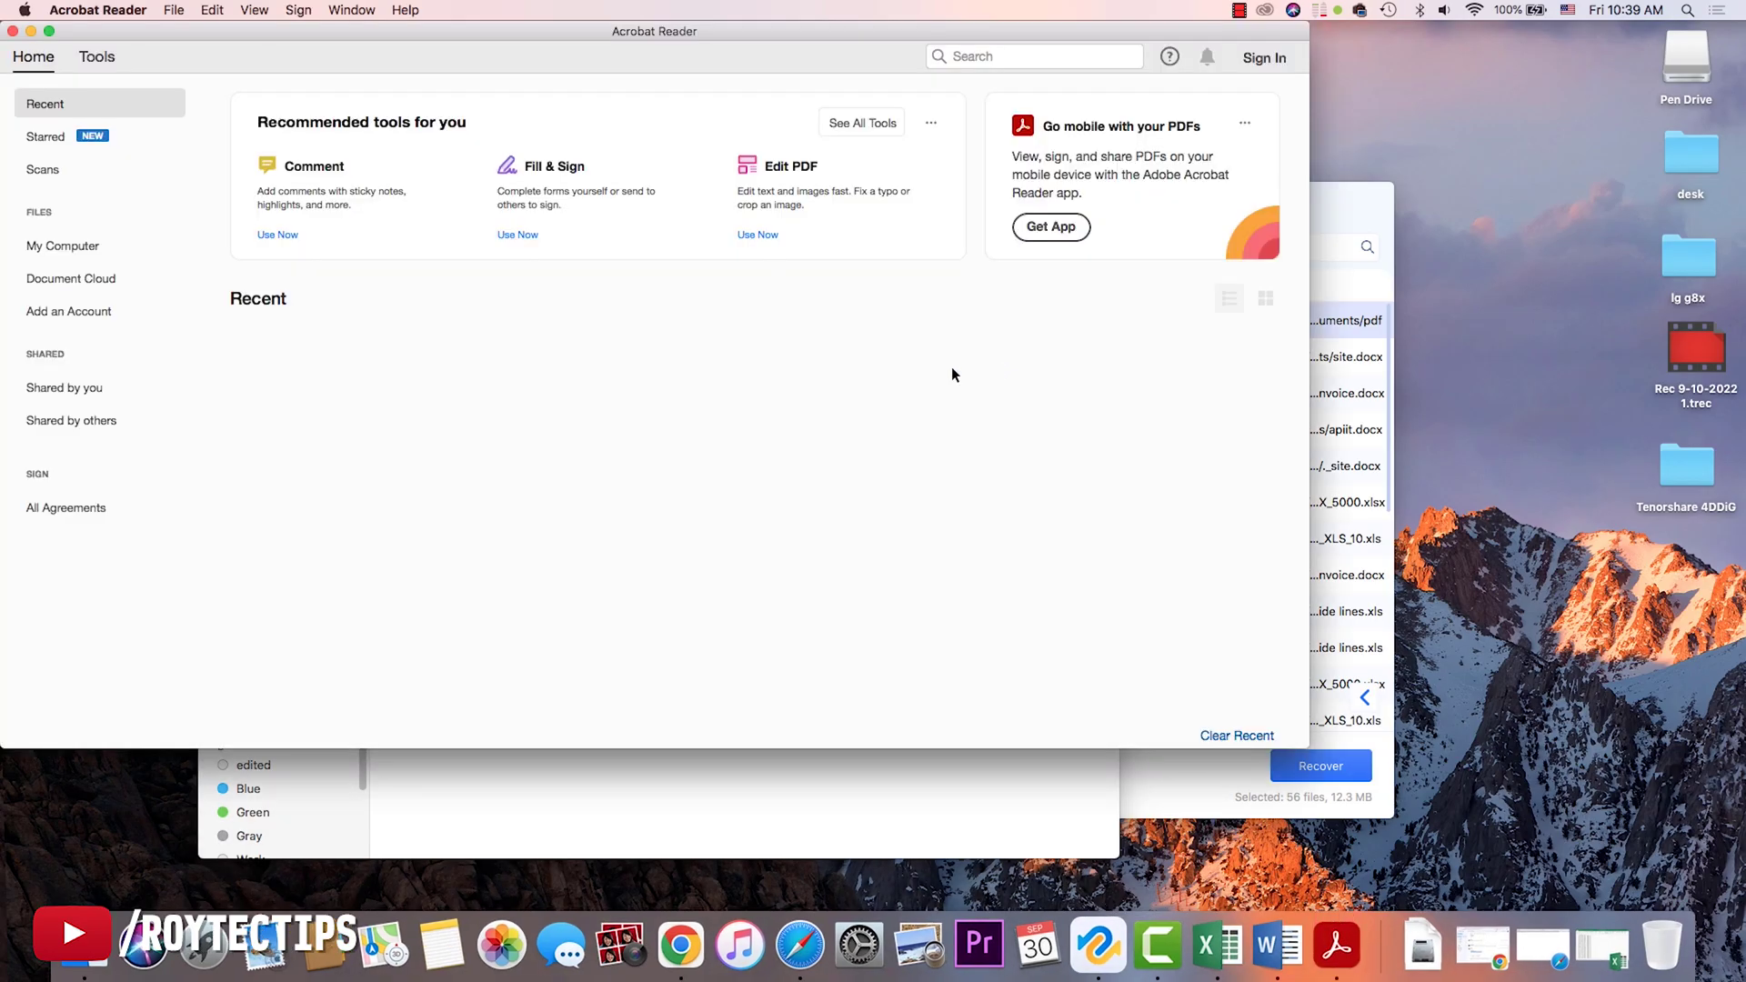
left_click(13, 31)
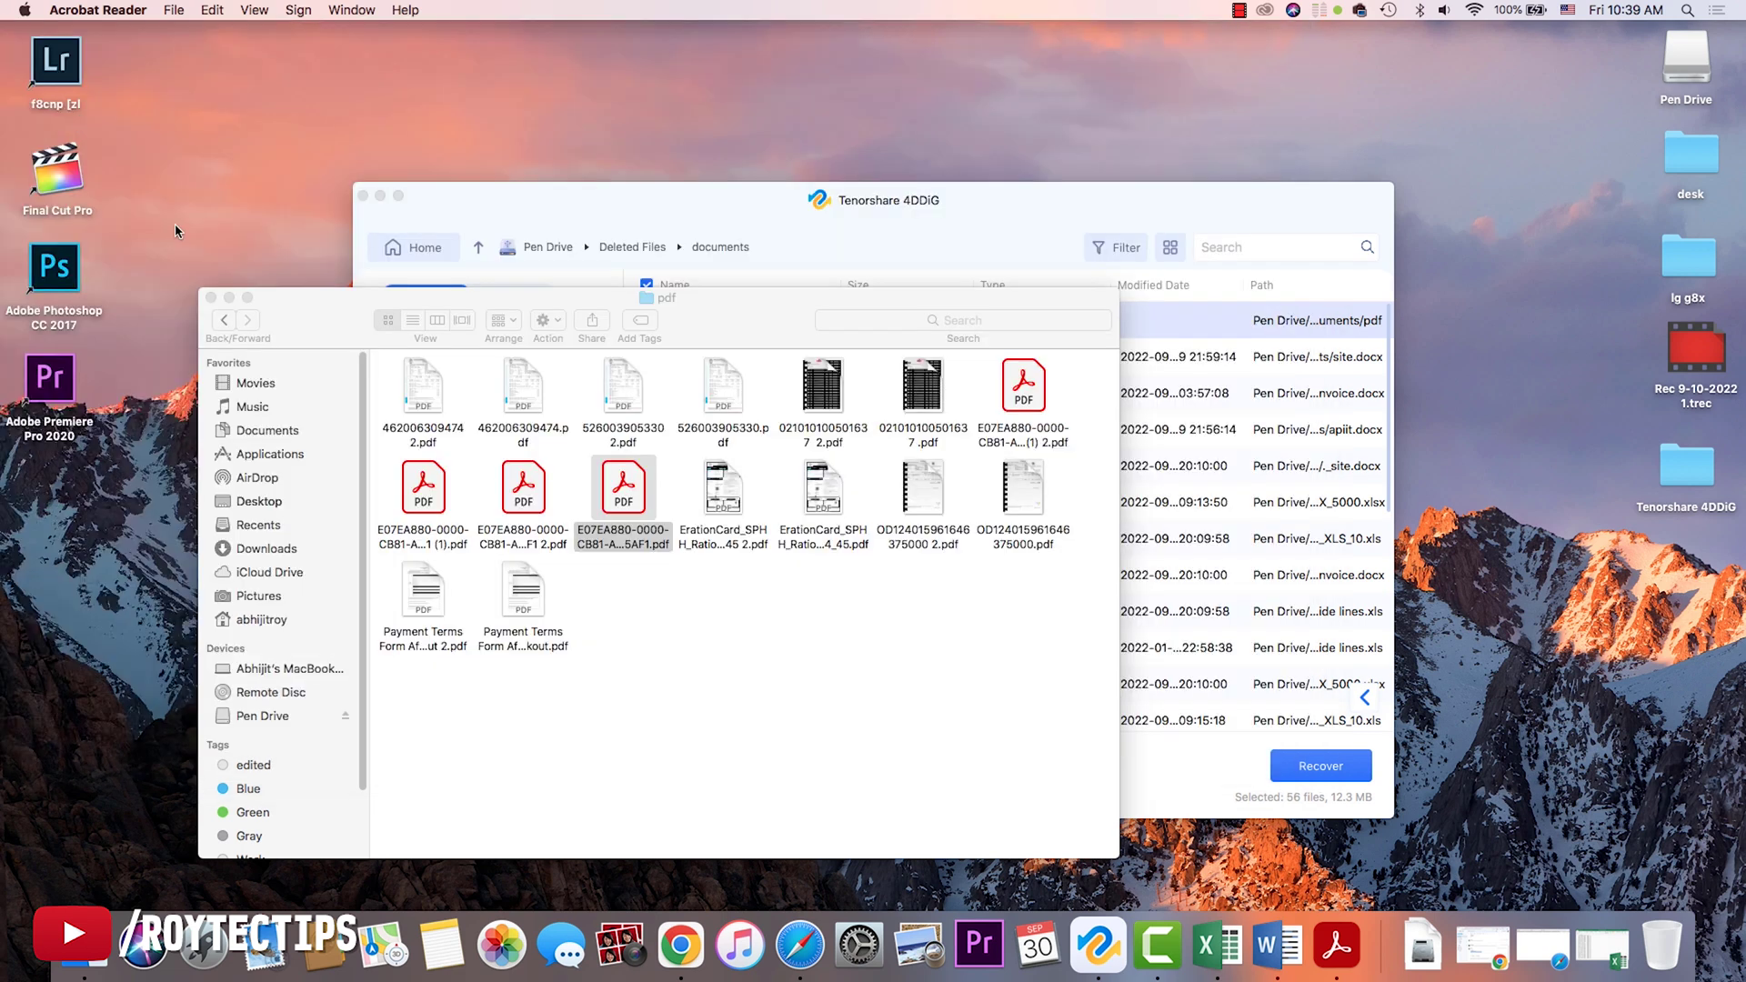
left_click(710, 671)
Open the recovered electricity bill PDF in Acrobat Reader, check its contents, and close it.
double_click(425, 400)
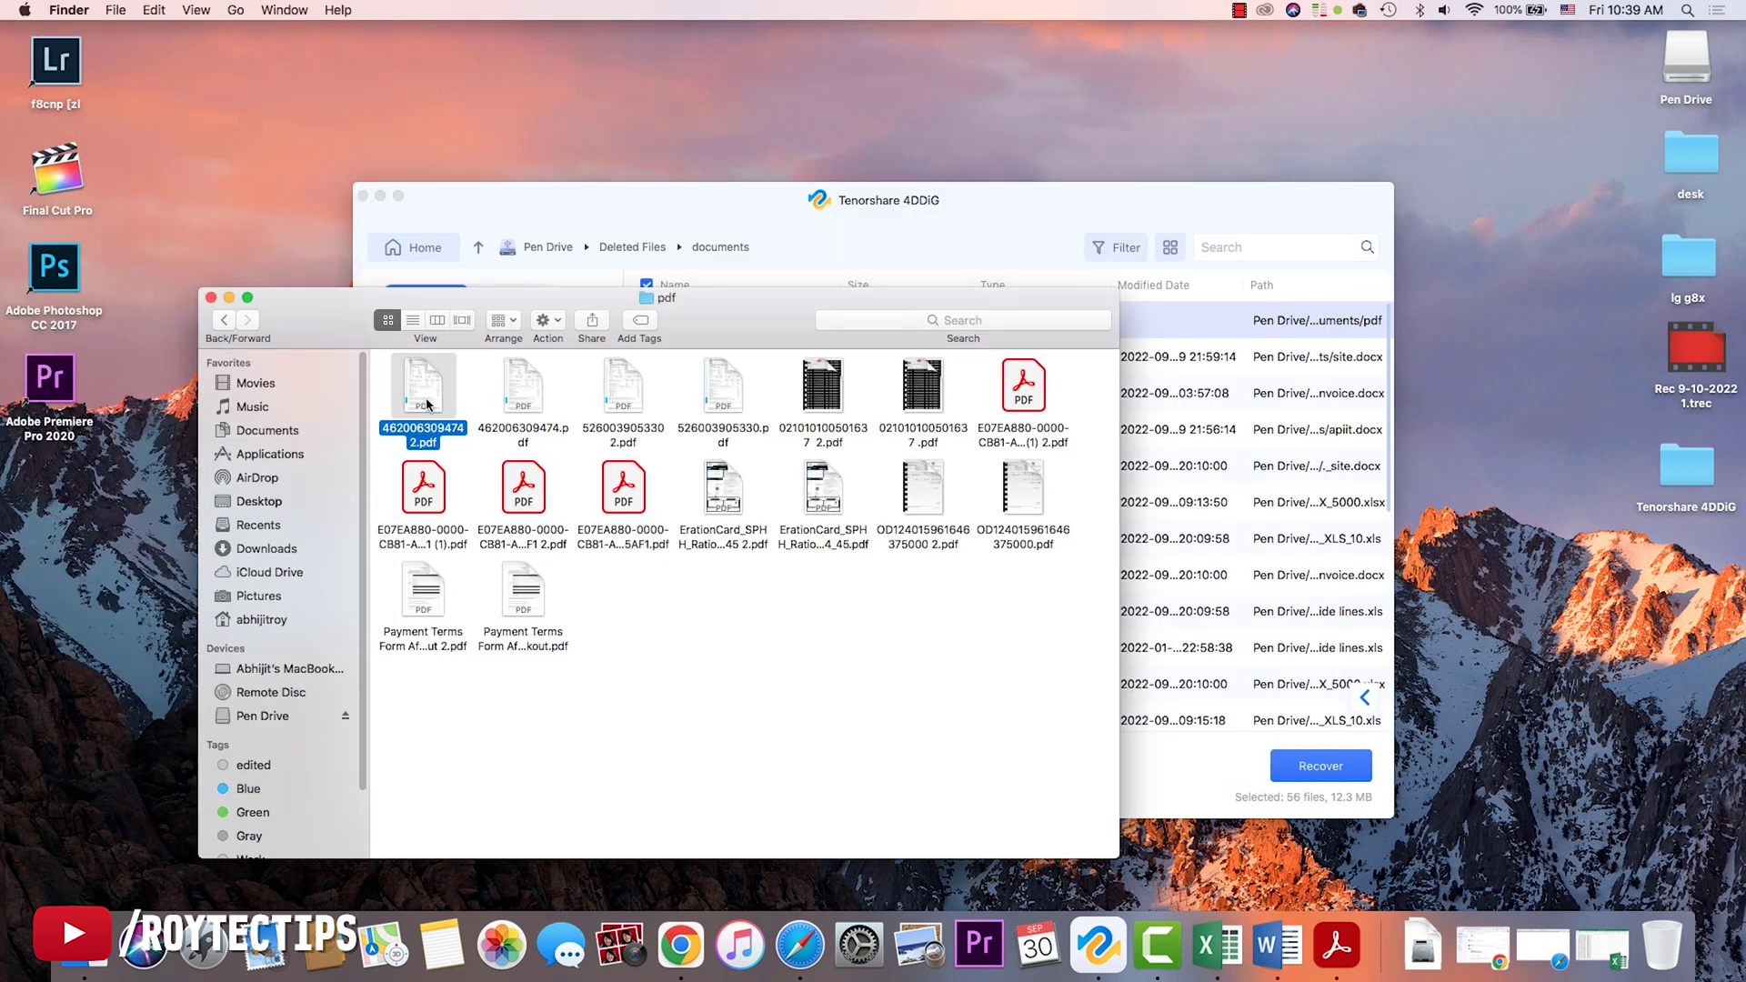
scroll(536, 428, "down", 5)
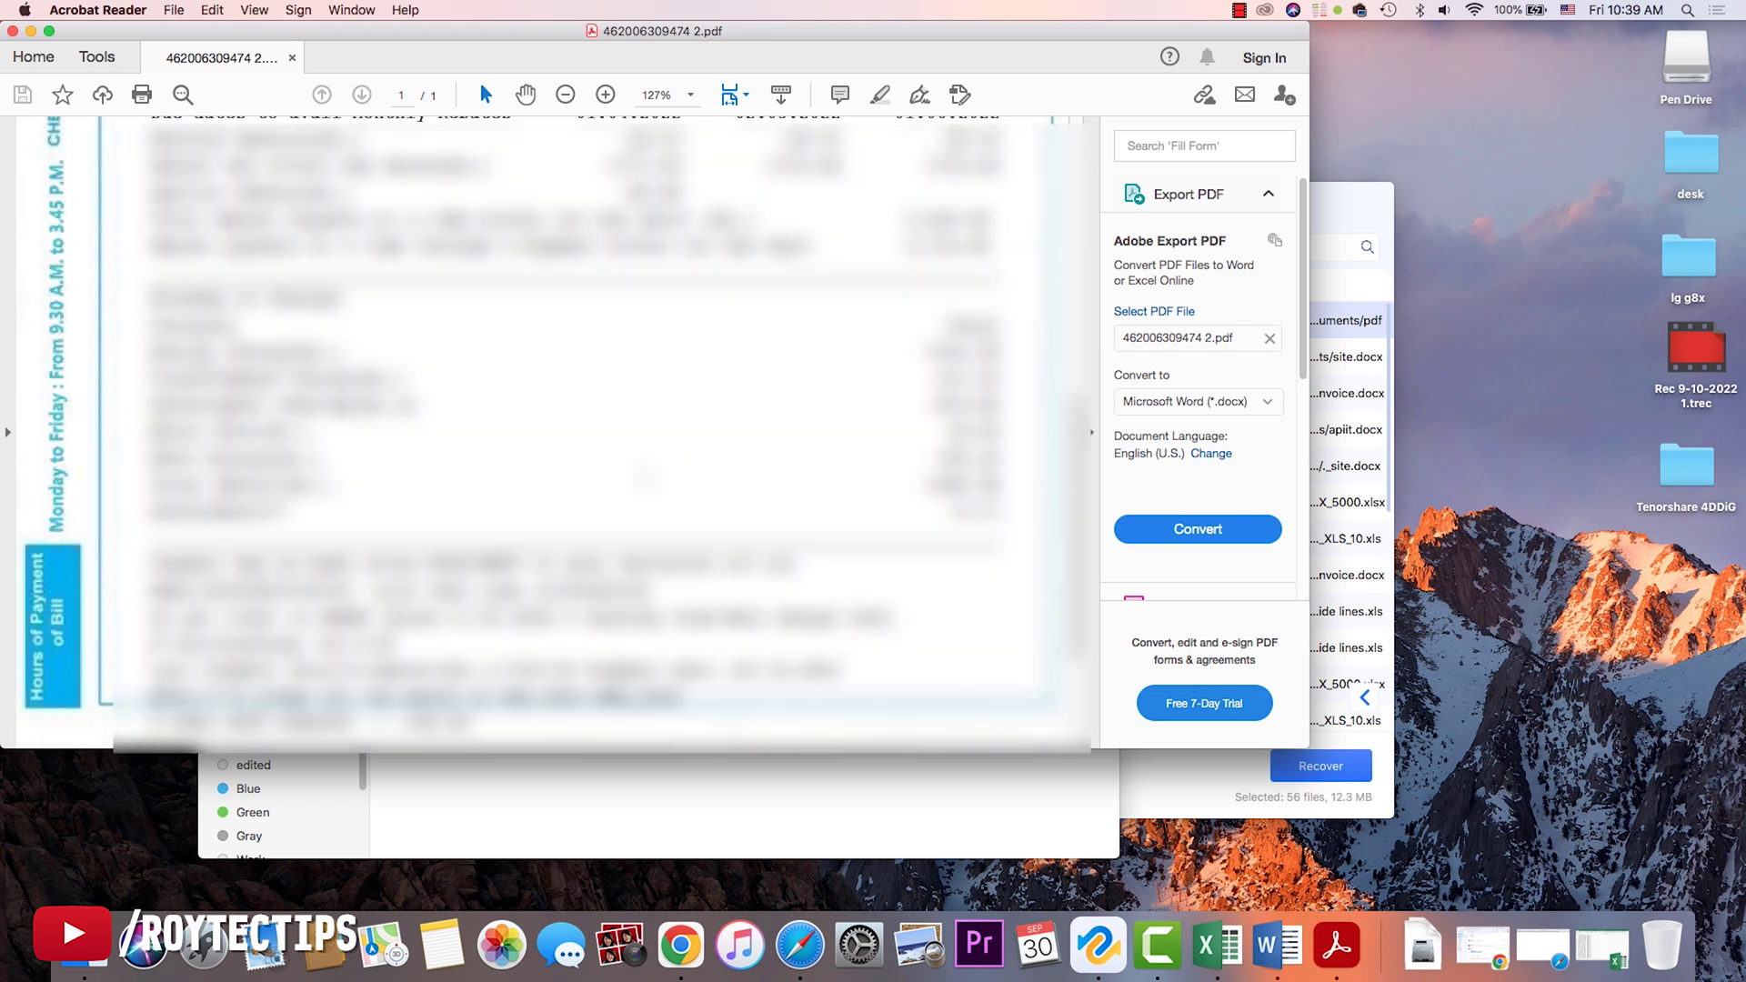
scroll(537, 427, "up", 8)
left_click(12, 32)
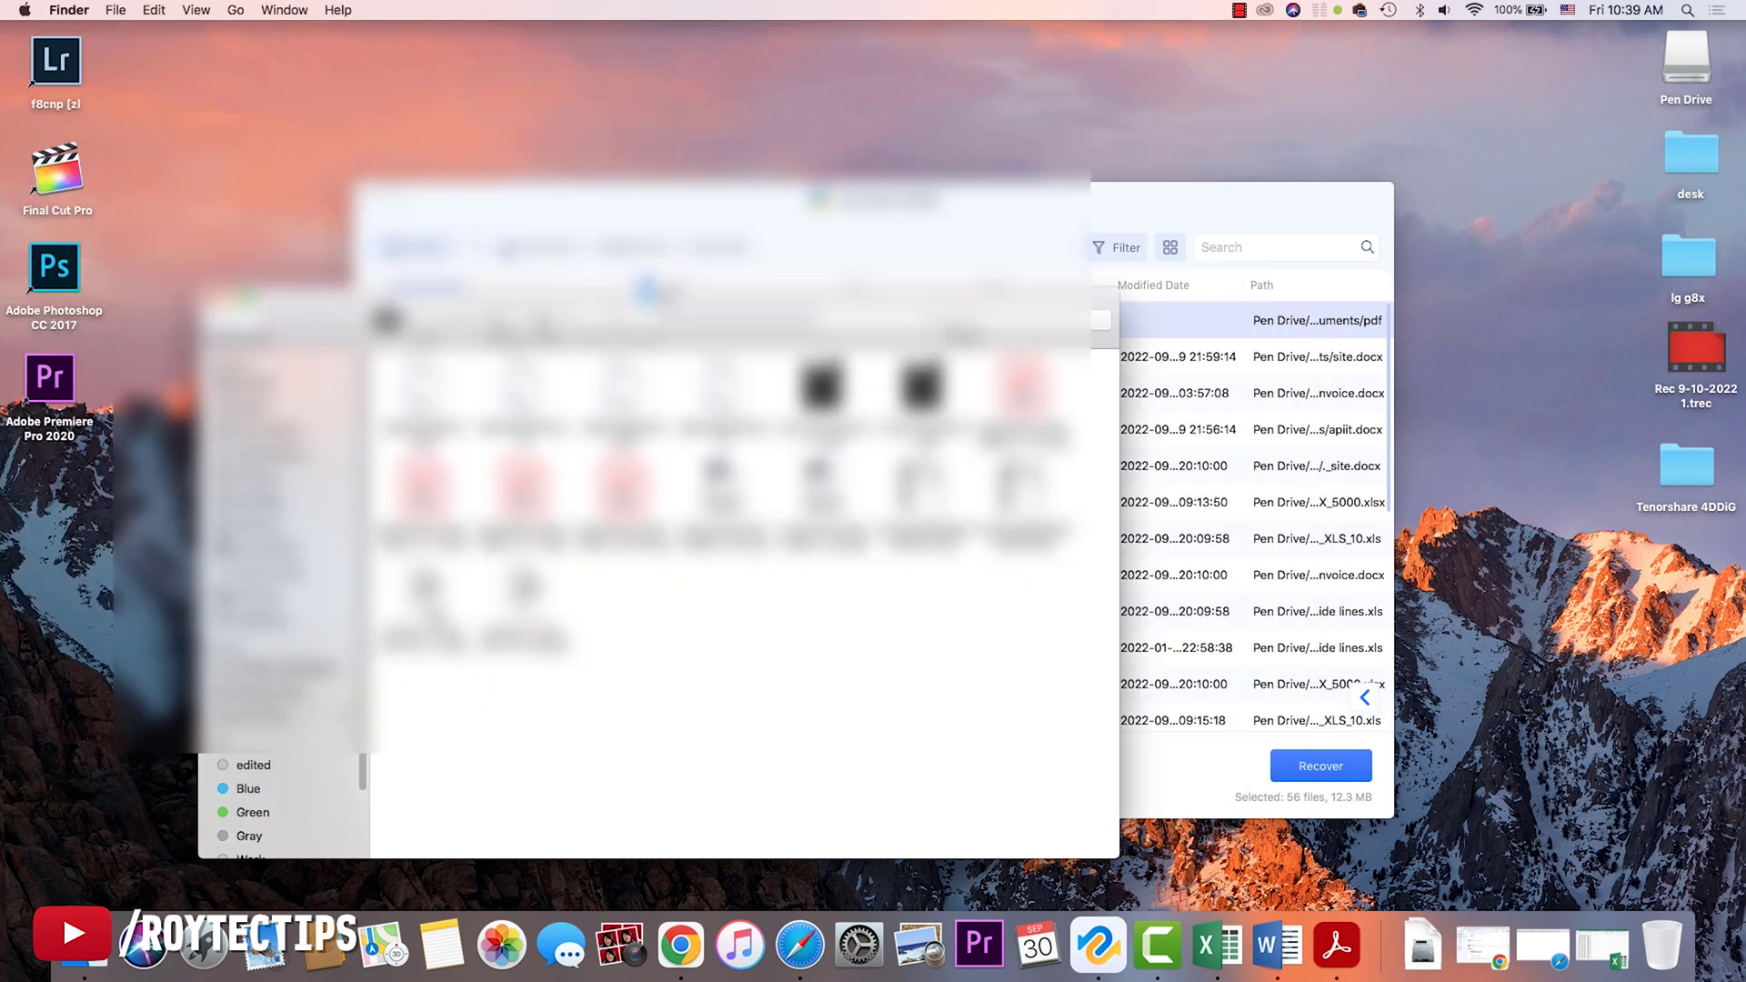
Open the Payment Terms Form PDF and scroll through its payment details table.
double_click(425, 596)
scroll(560, 533, "down", 5)
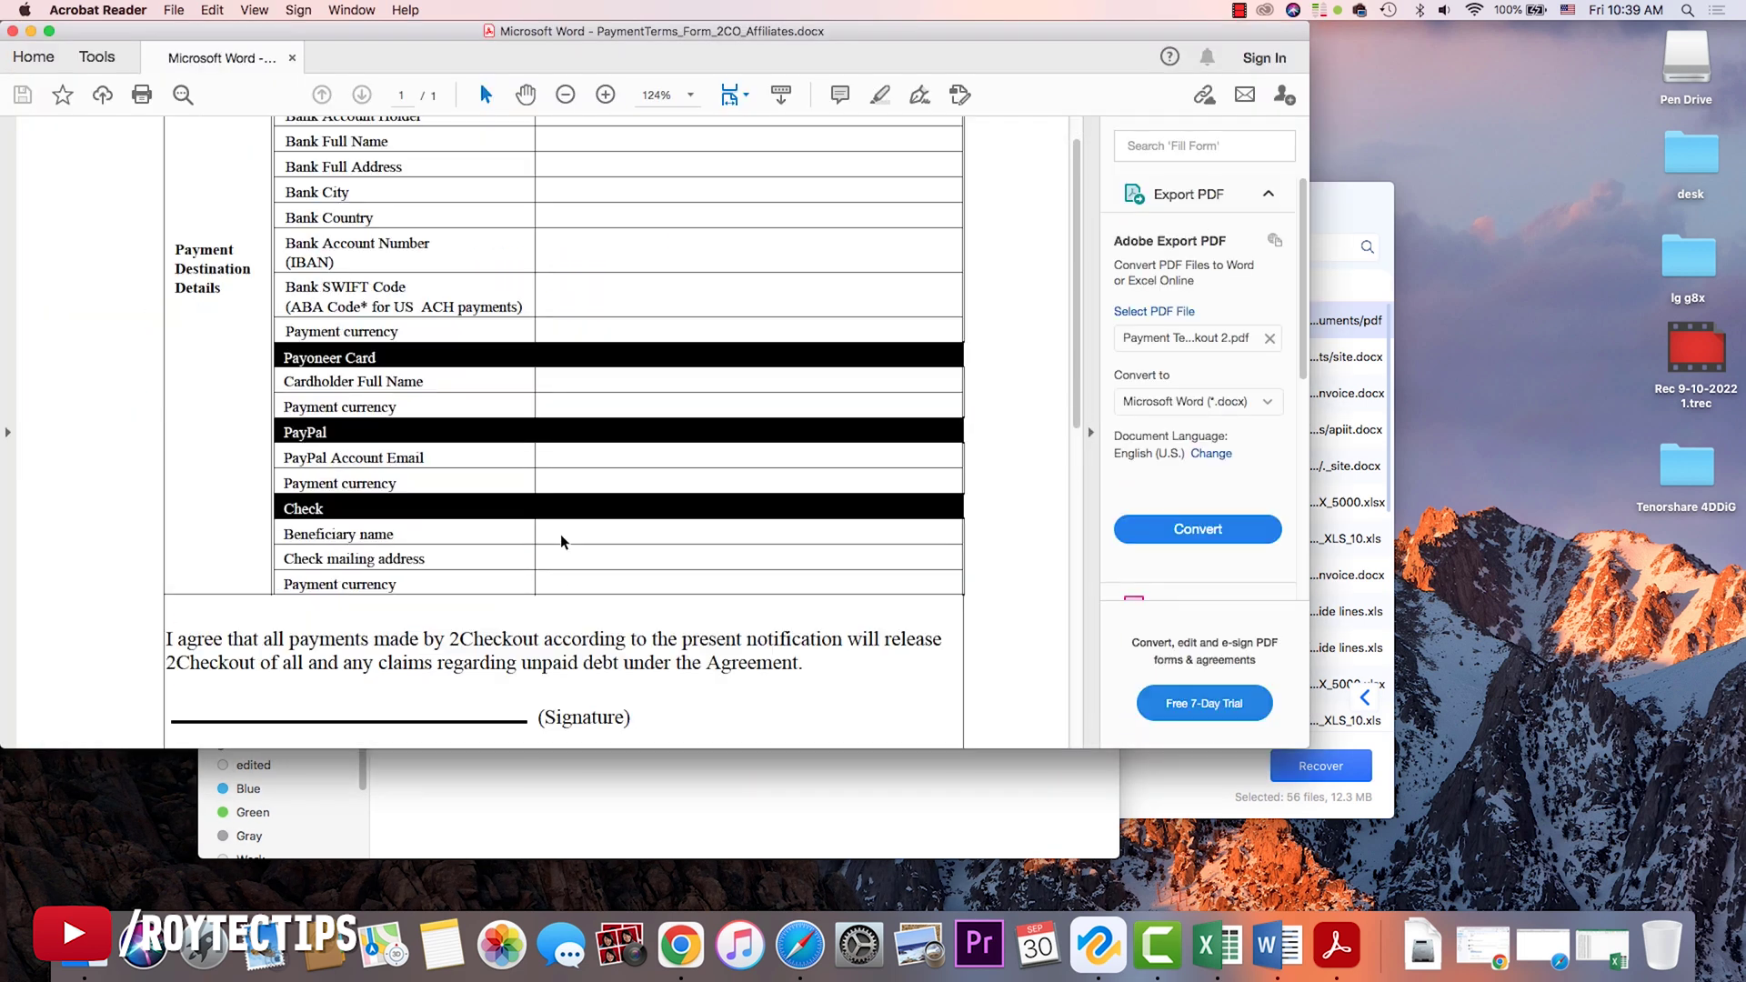
scroll(560, 529, "up", 5)
scroll(562, 531, "down", 10)
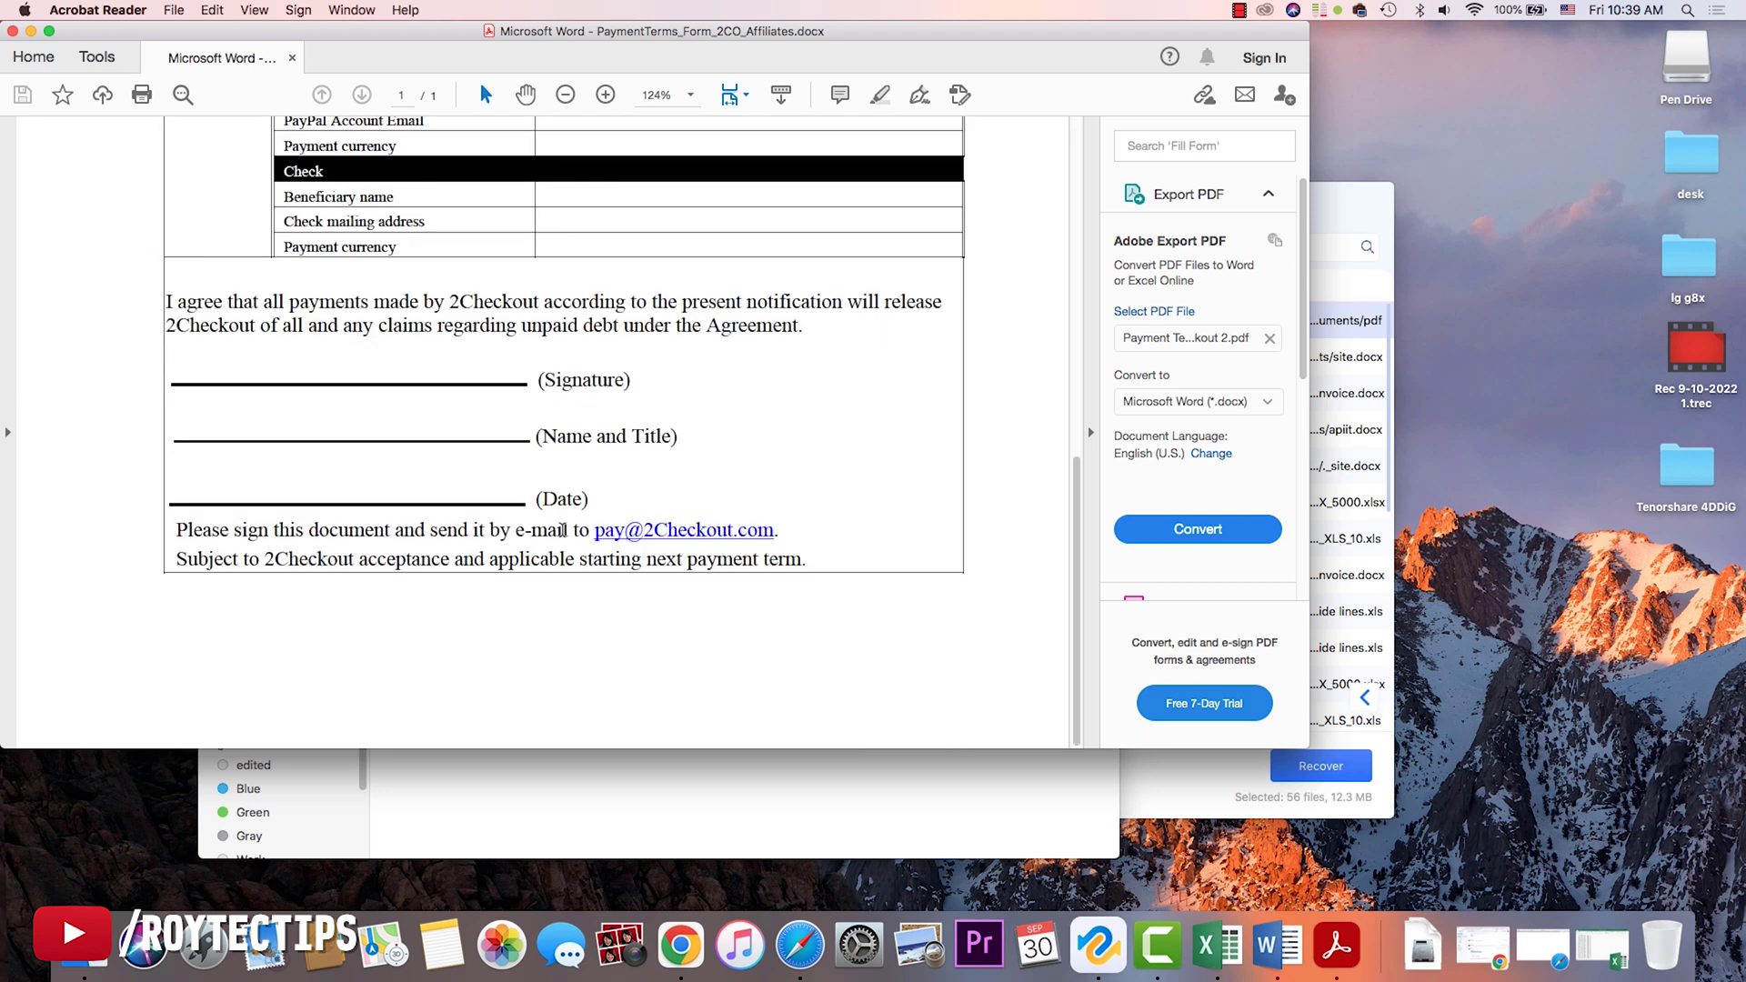
scroll(563, 529, "up", 10)
scroll(494, 540, "down", 10)
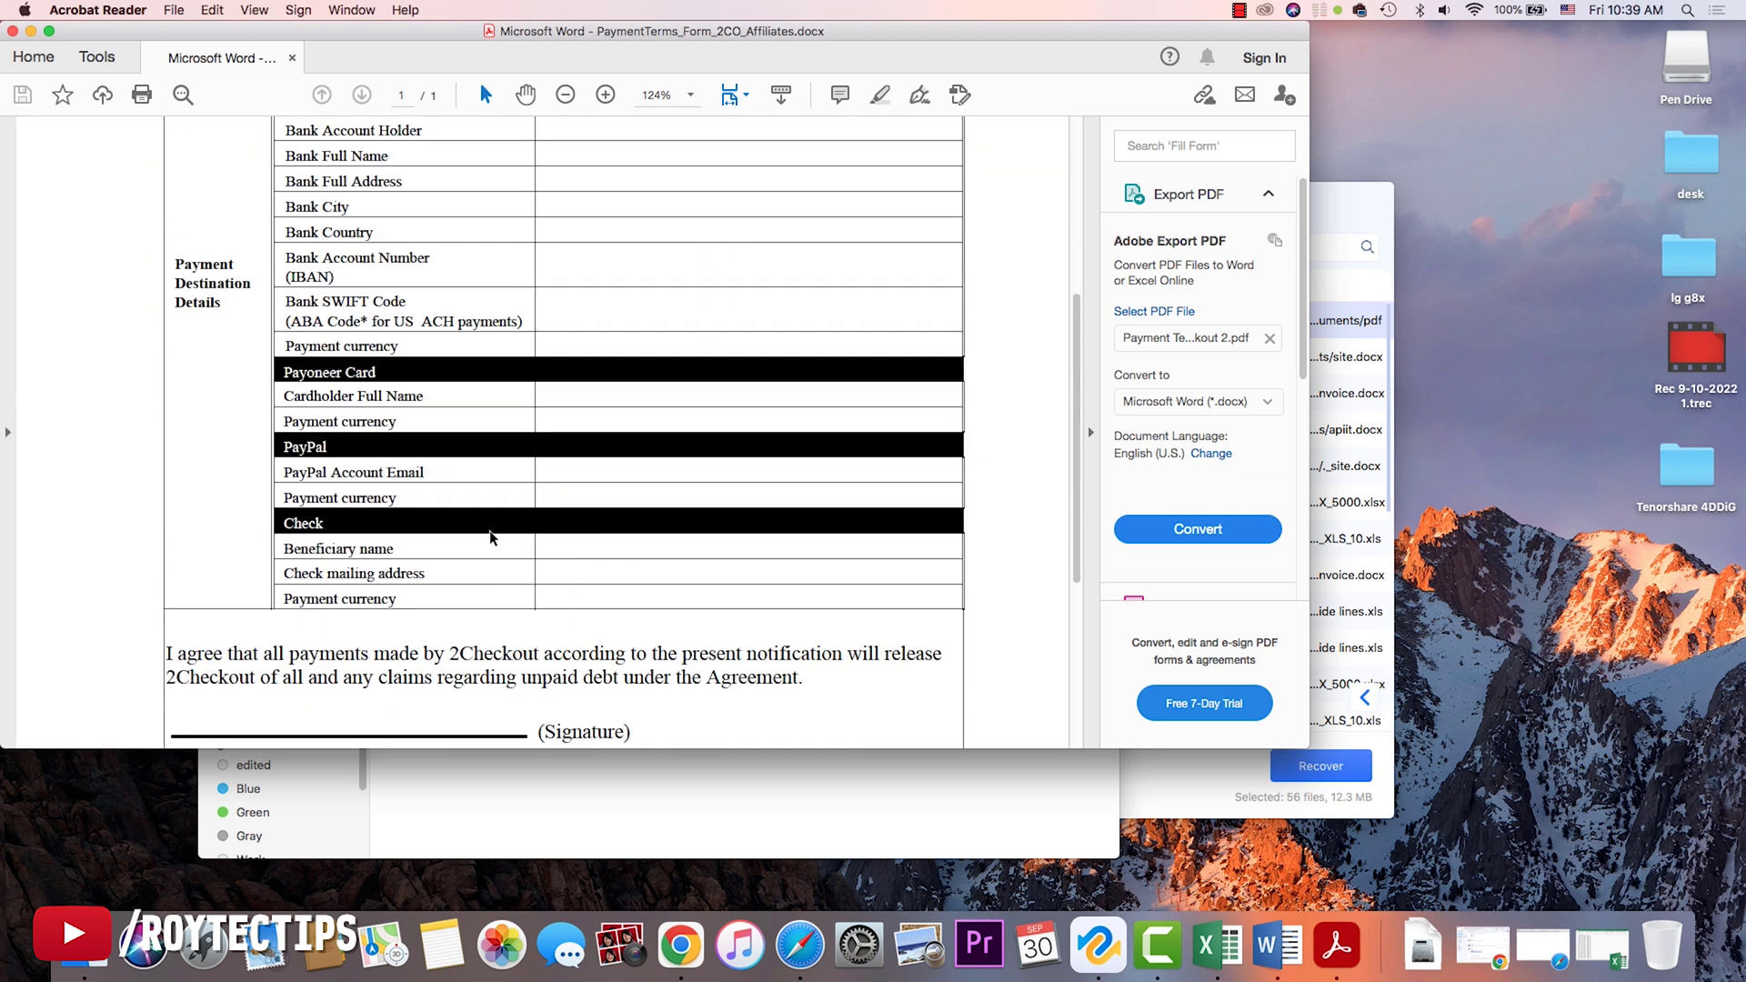